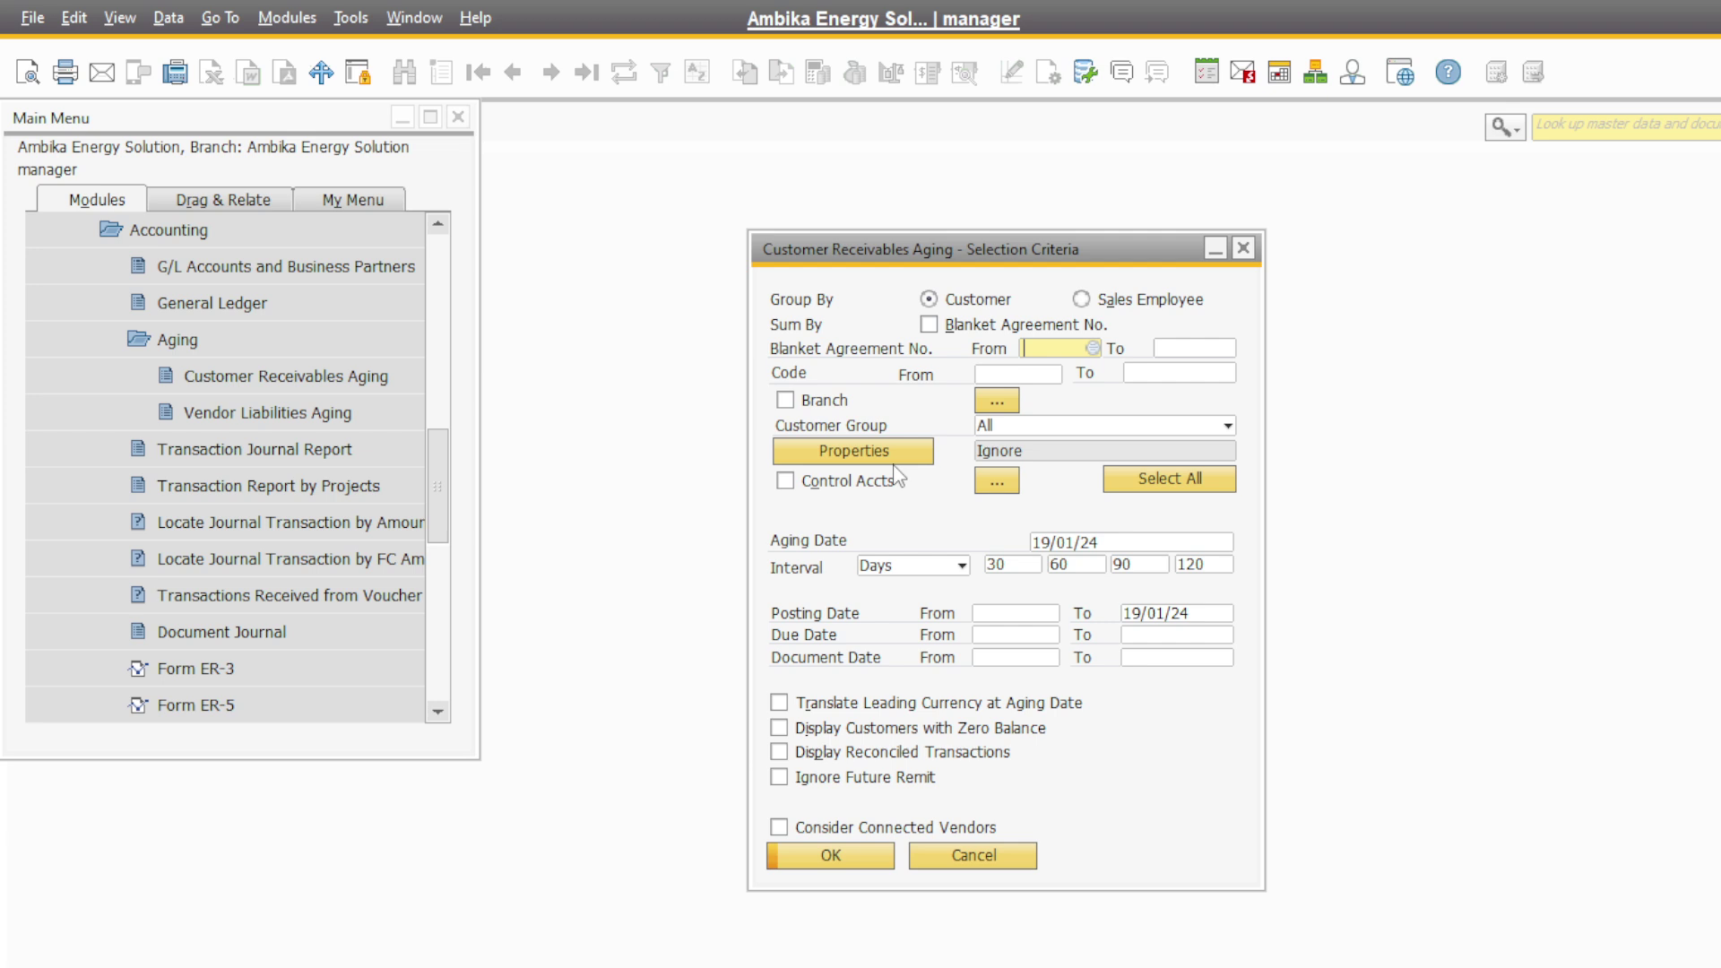
Step: Cancel the Customer Receivables Aging selection window, leaving only the Main Menu
left_click(959, 853)
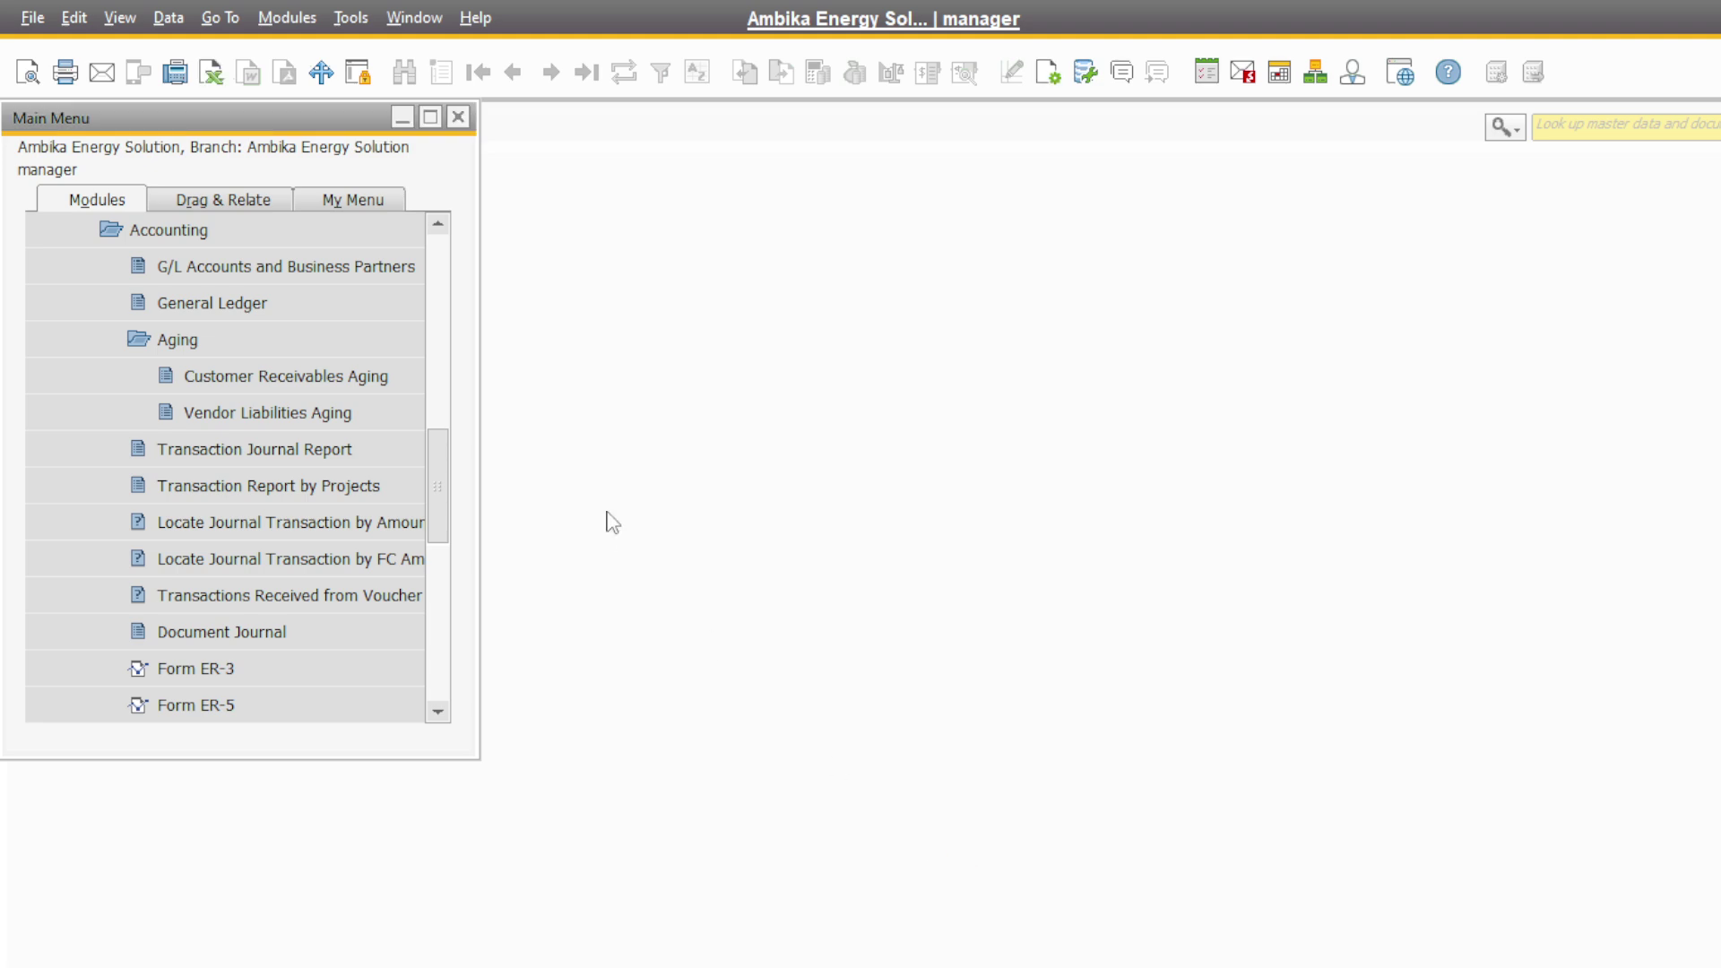
Step: Open Accounting > Aging > Customer Receivables Aging selection criteria, aging date 19/01/24
left_click(93, 229)
left_click(382, 374)
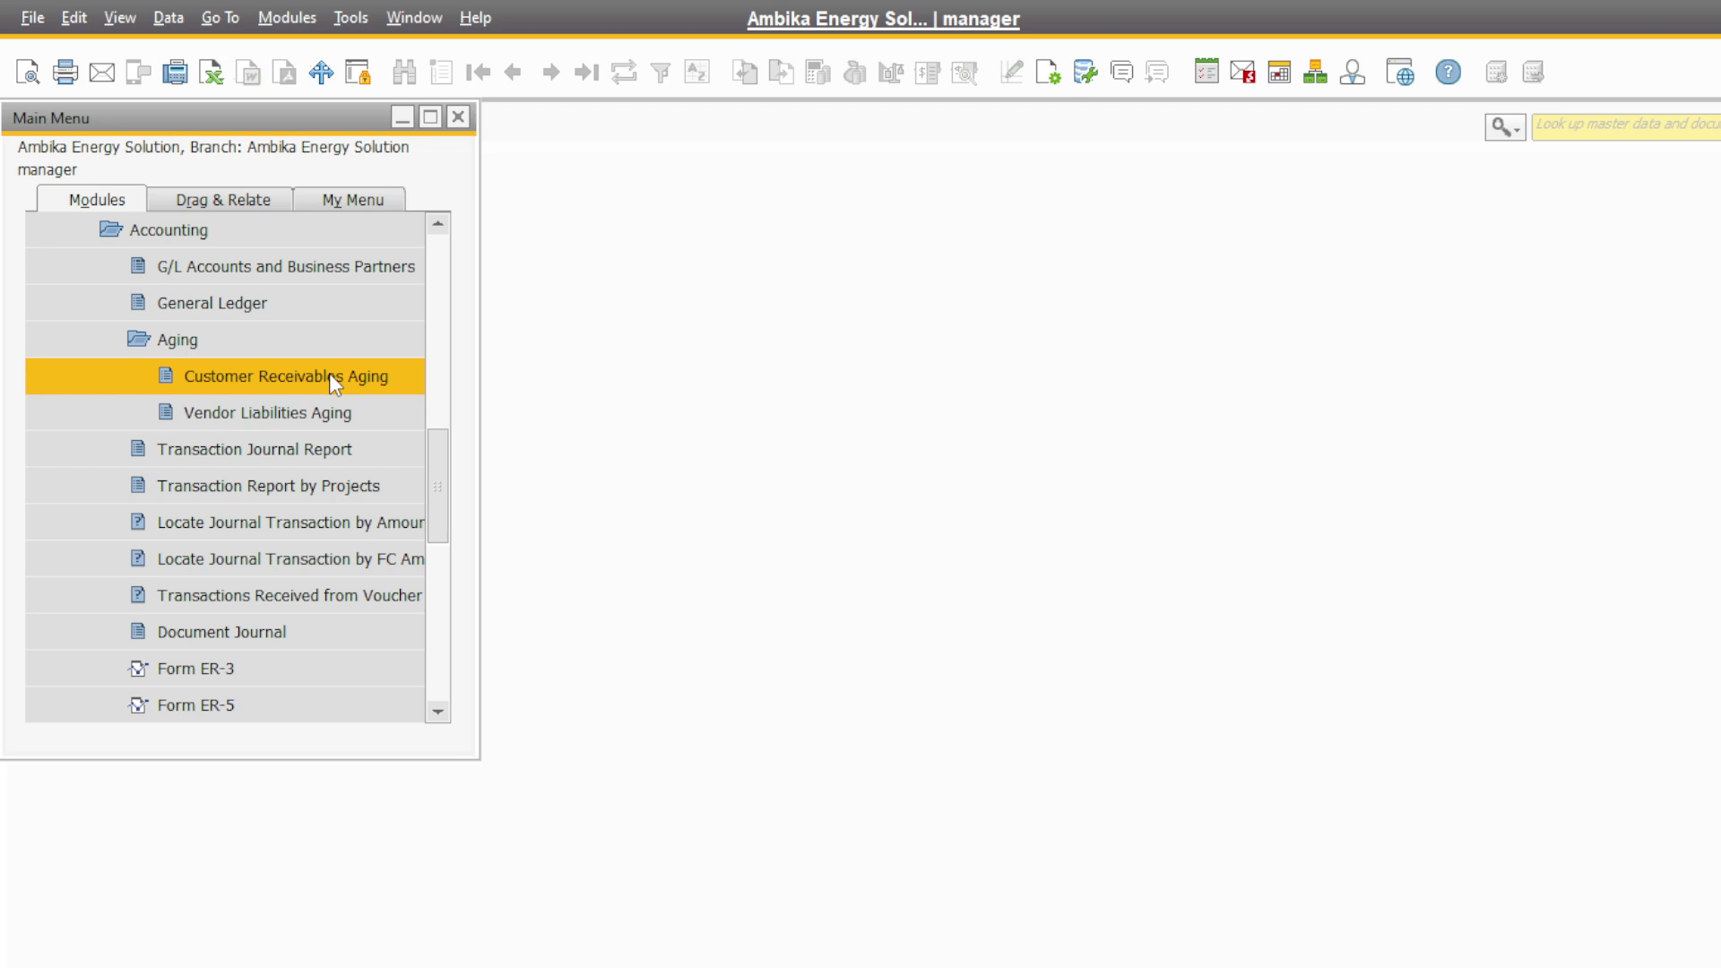
left_click(330, 373)
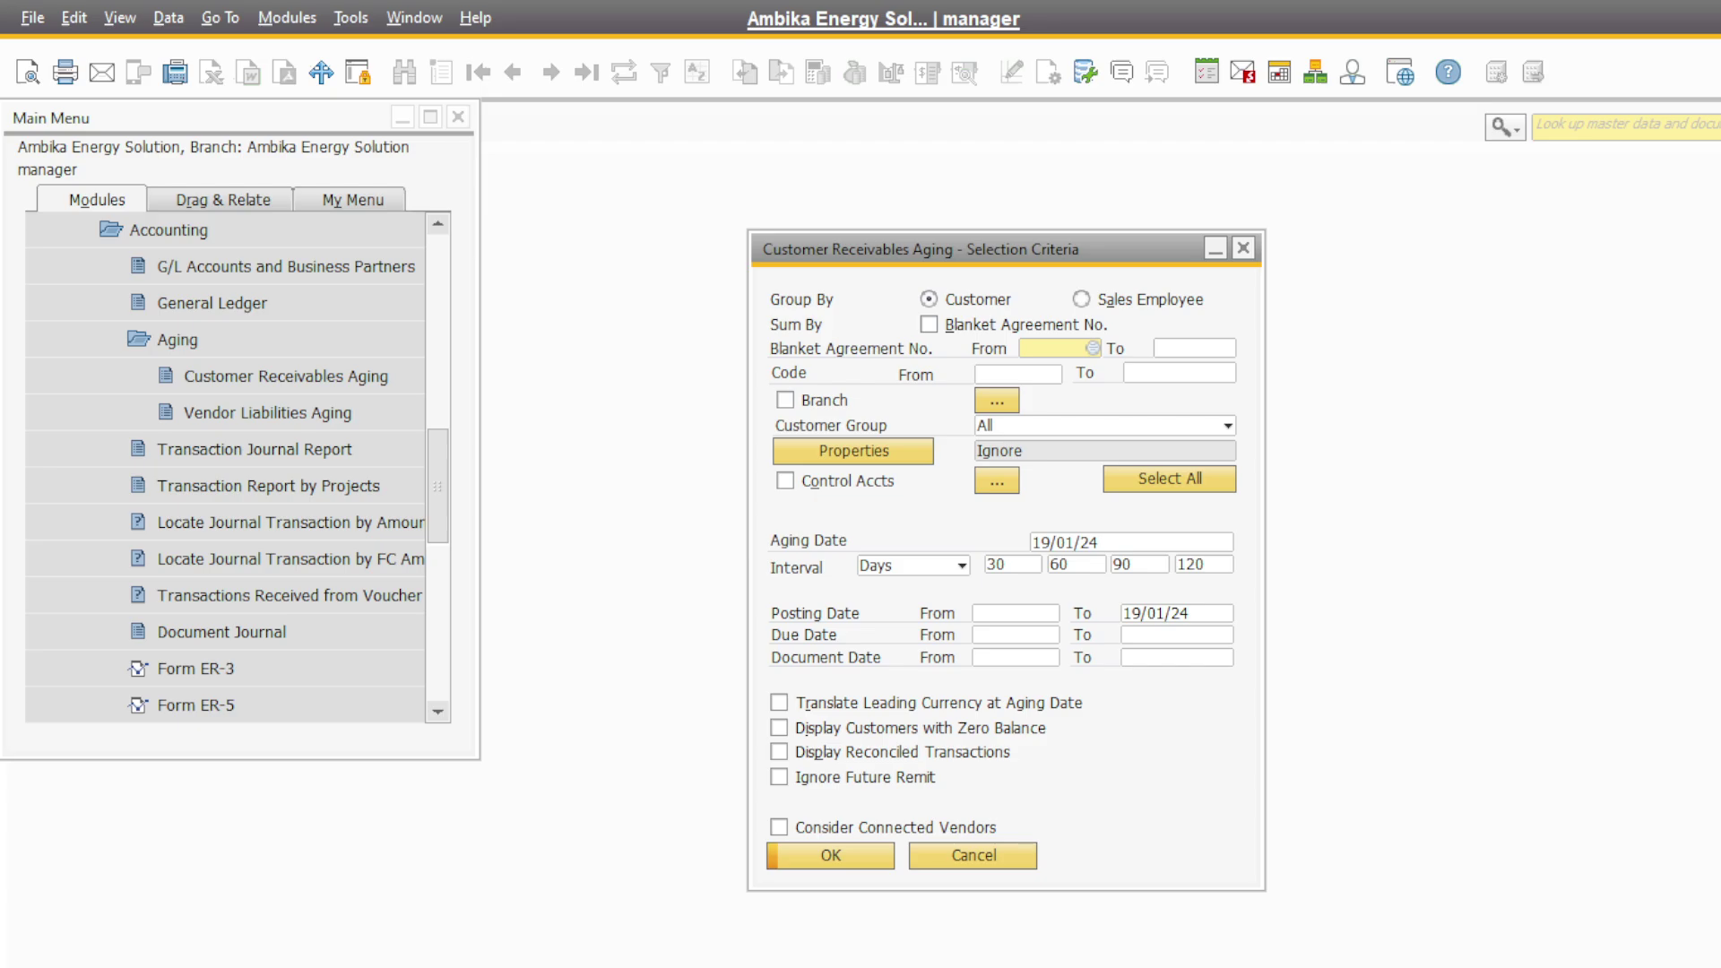
Step: Open a new tab in the Meet browser, then bring up the GSTR1_Invoice_240119_221742 folder
key("alt+Tab")
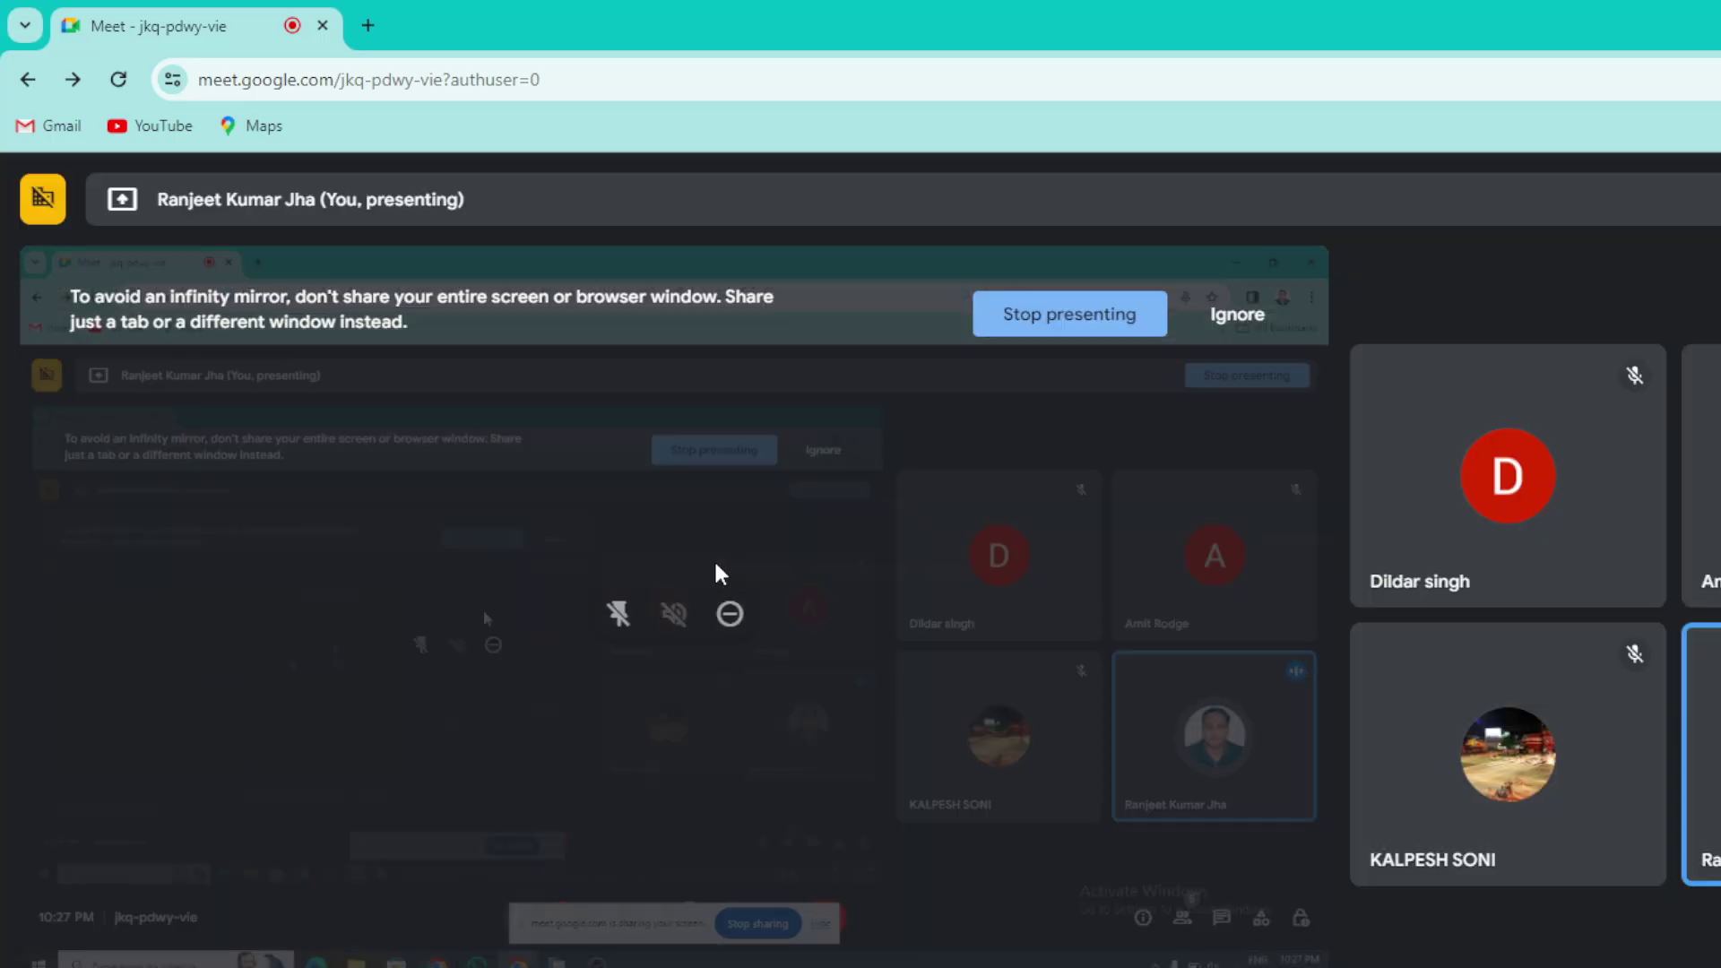
left_click(368, 26)
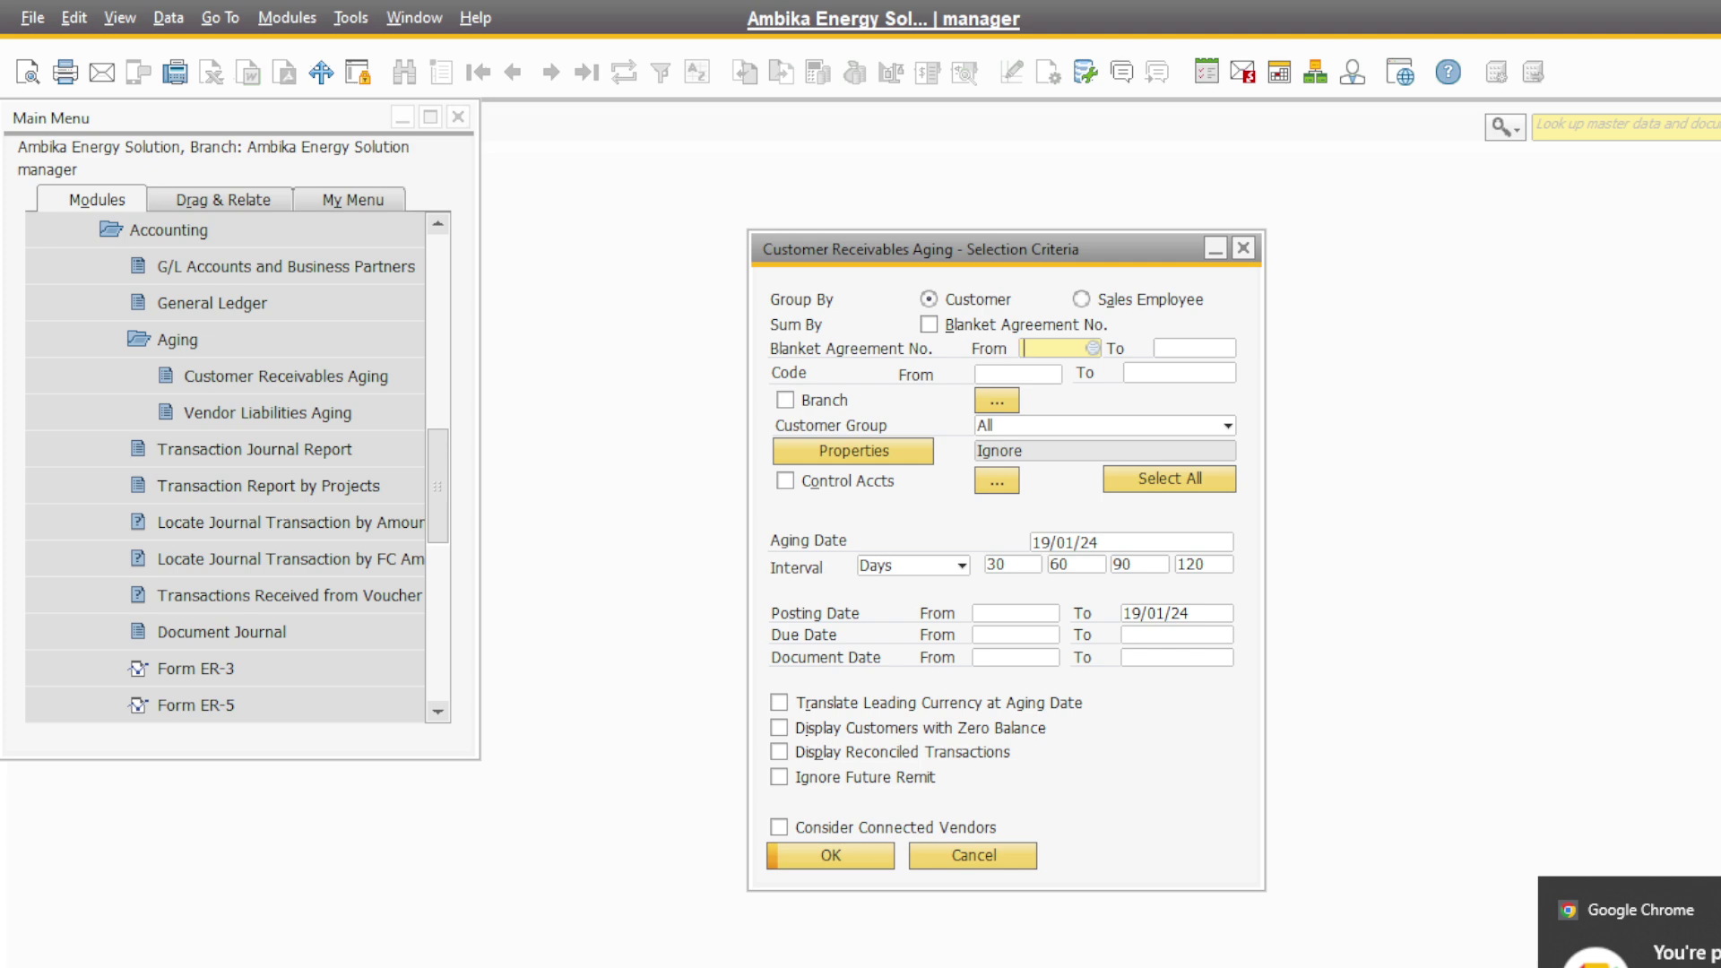
key("alt+Tab")
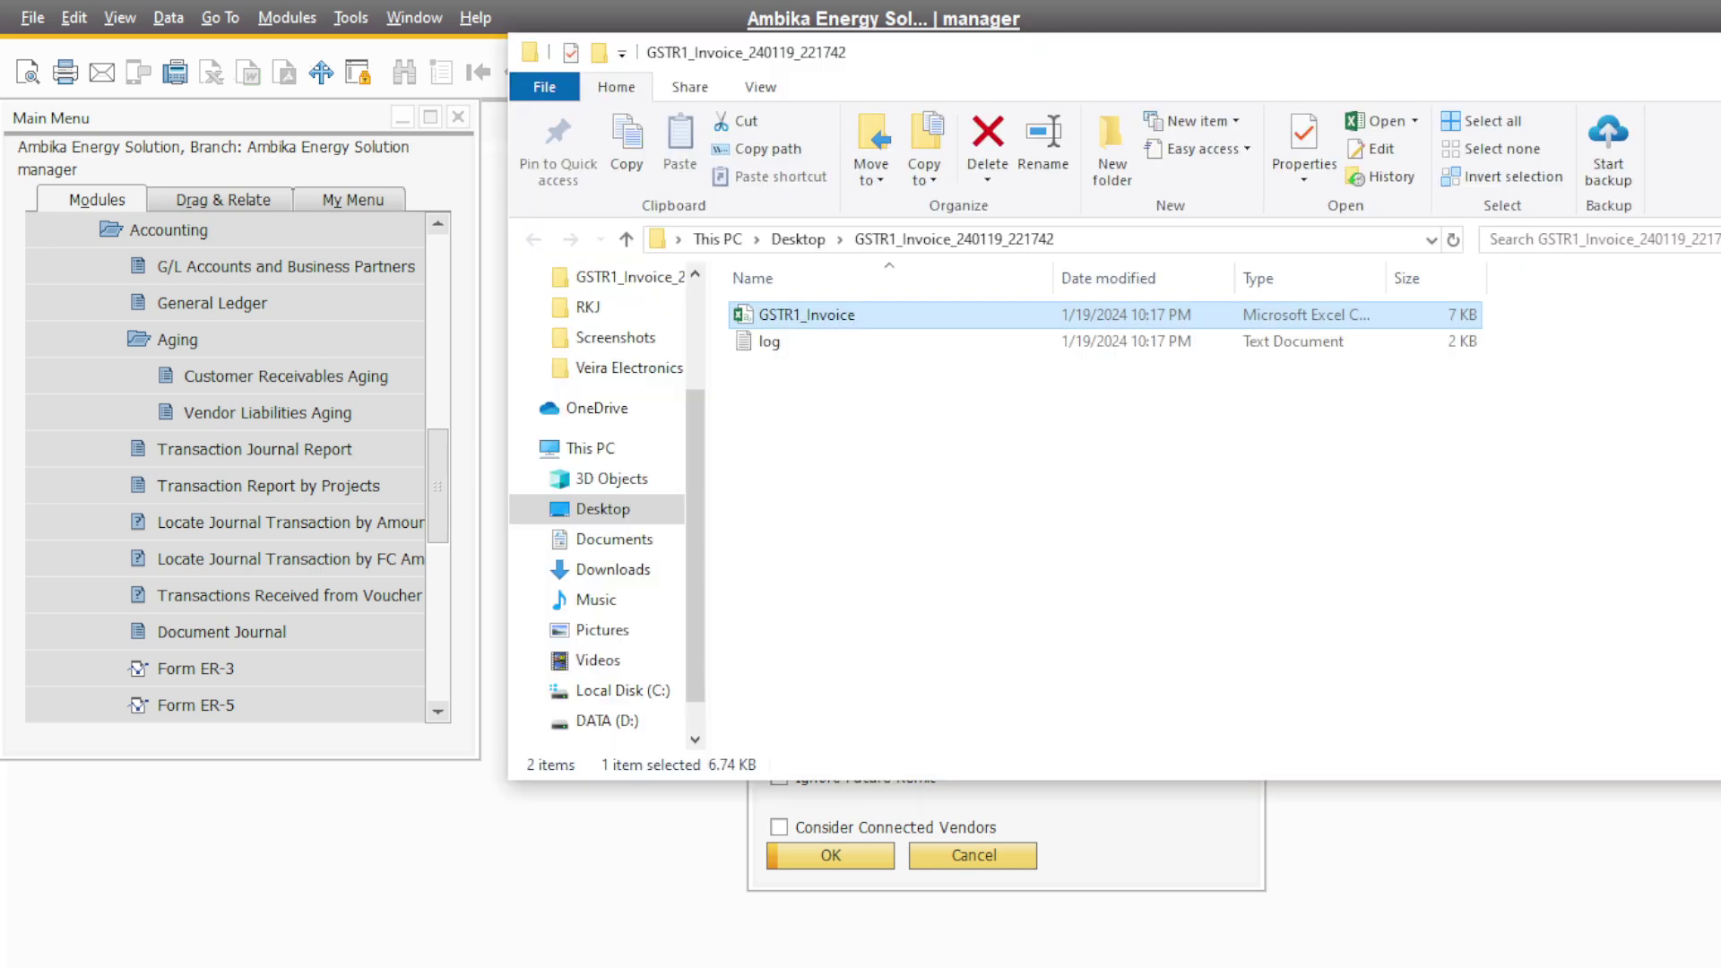
Step: Switch from the GSTR1_Invoice folder back to the SAP aging selection criteria
key("alt+Tab")
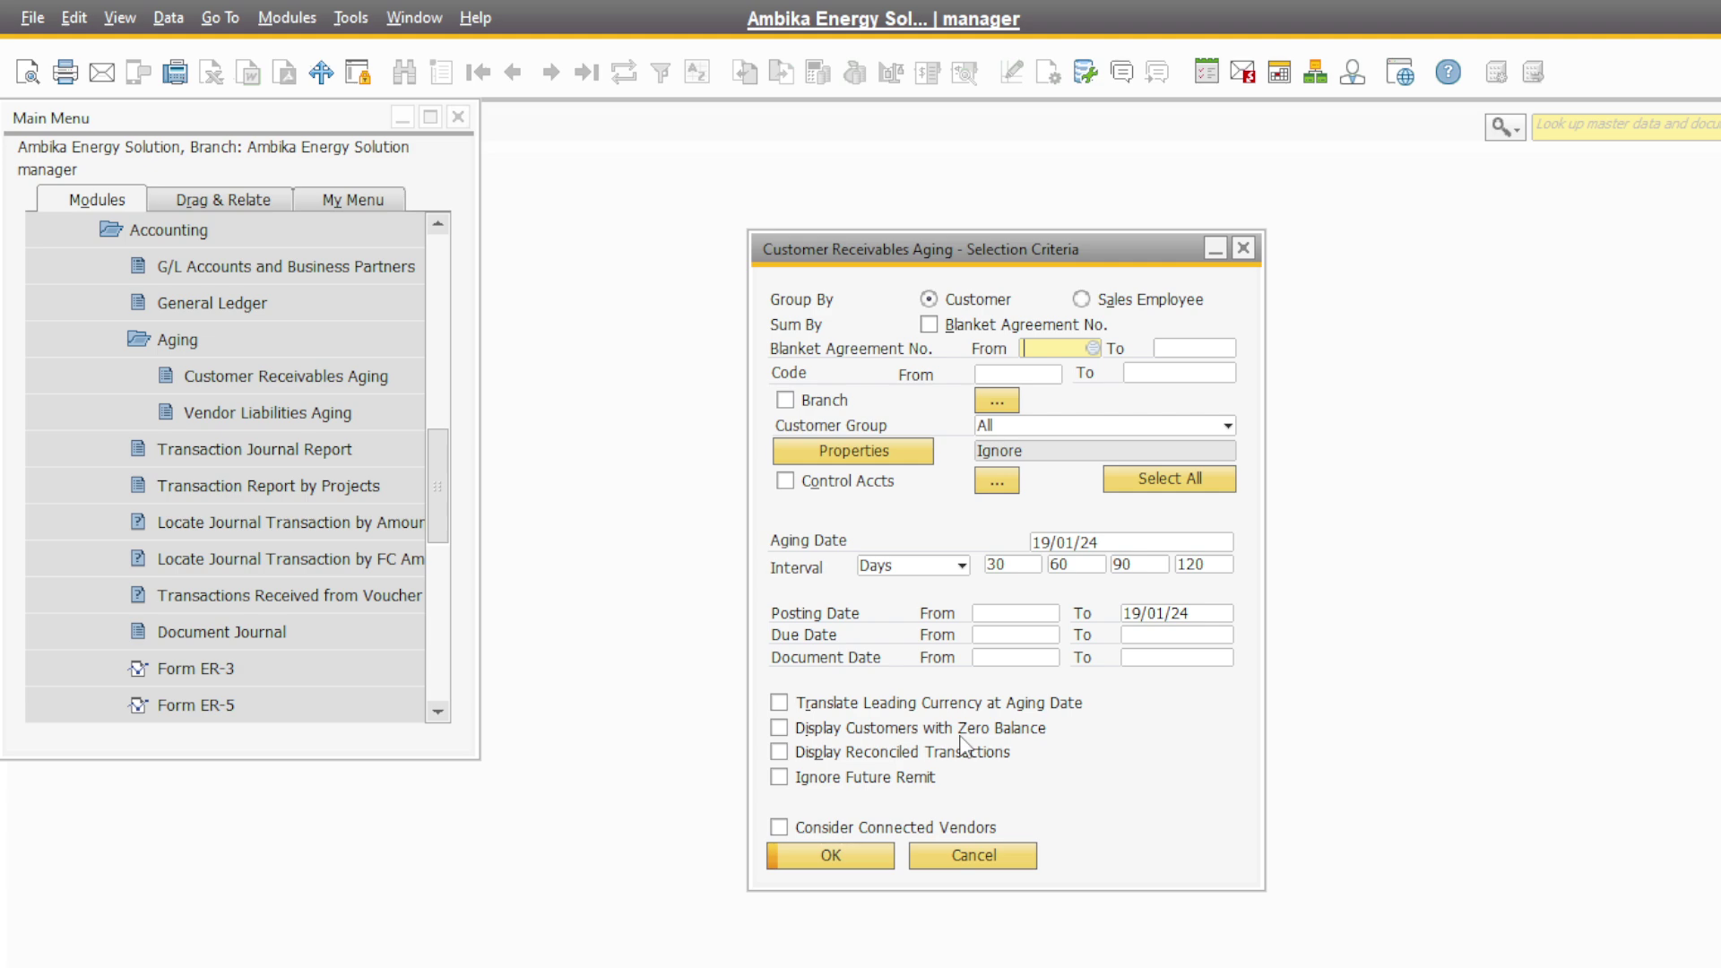
Step: Select only the Ambika Energy Solution branch in the List of Branches filter
left_click(833, 860)
left_click(997, 400)
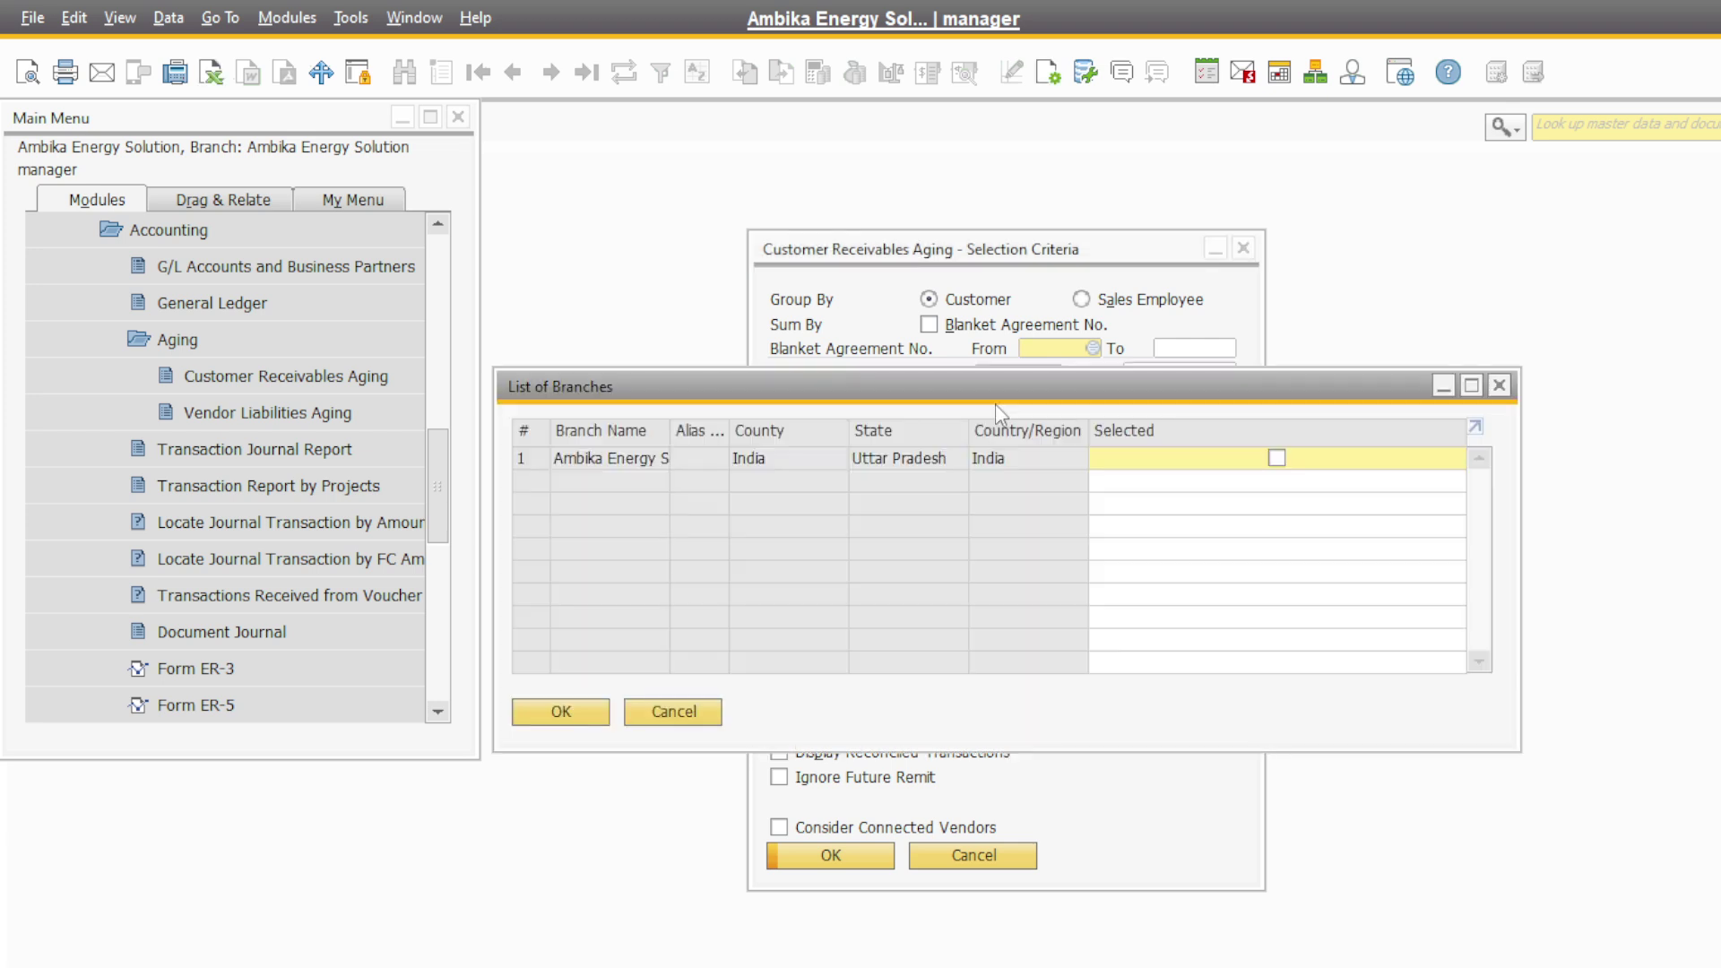
left_click(1277, 458)
left_click(568, 715)
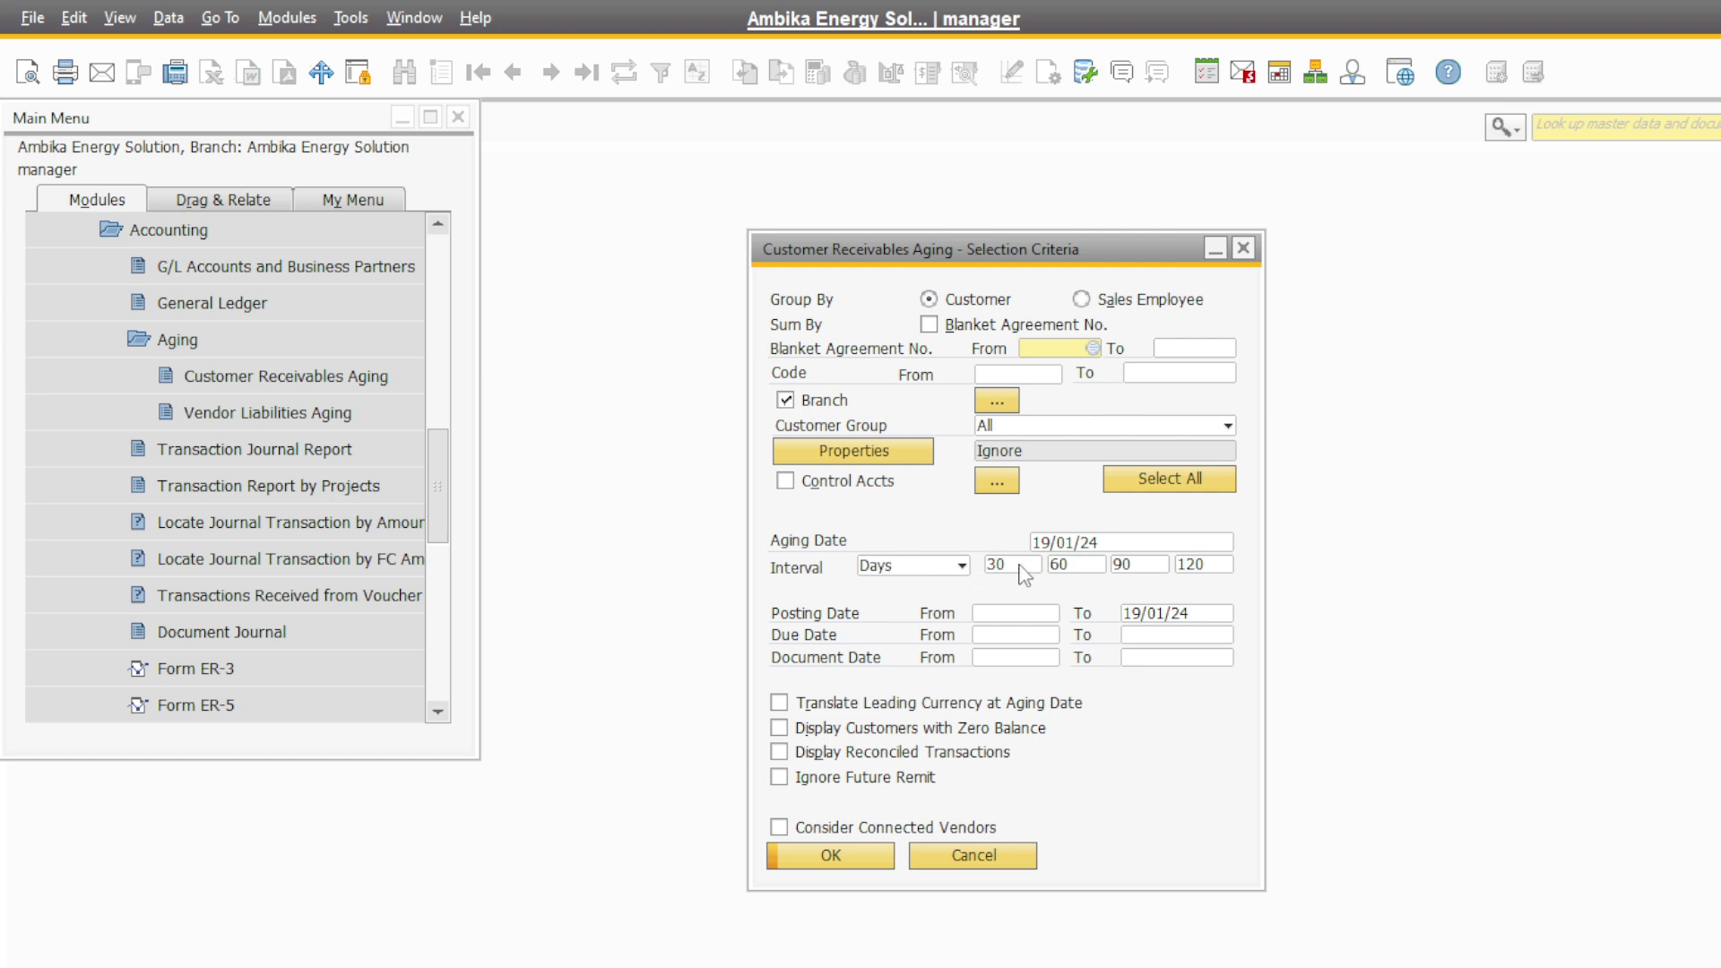
left_click(1022, 564)
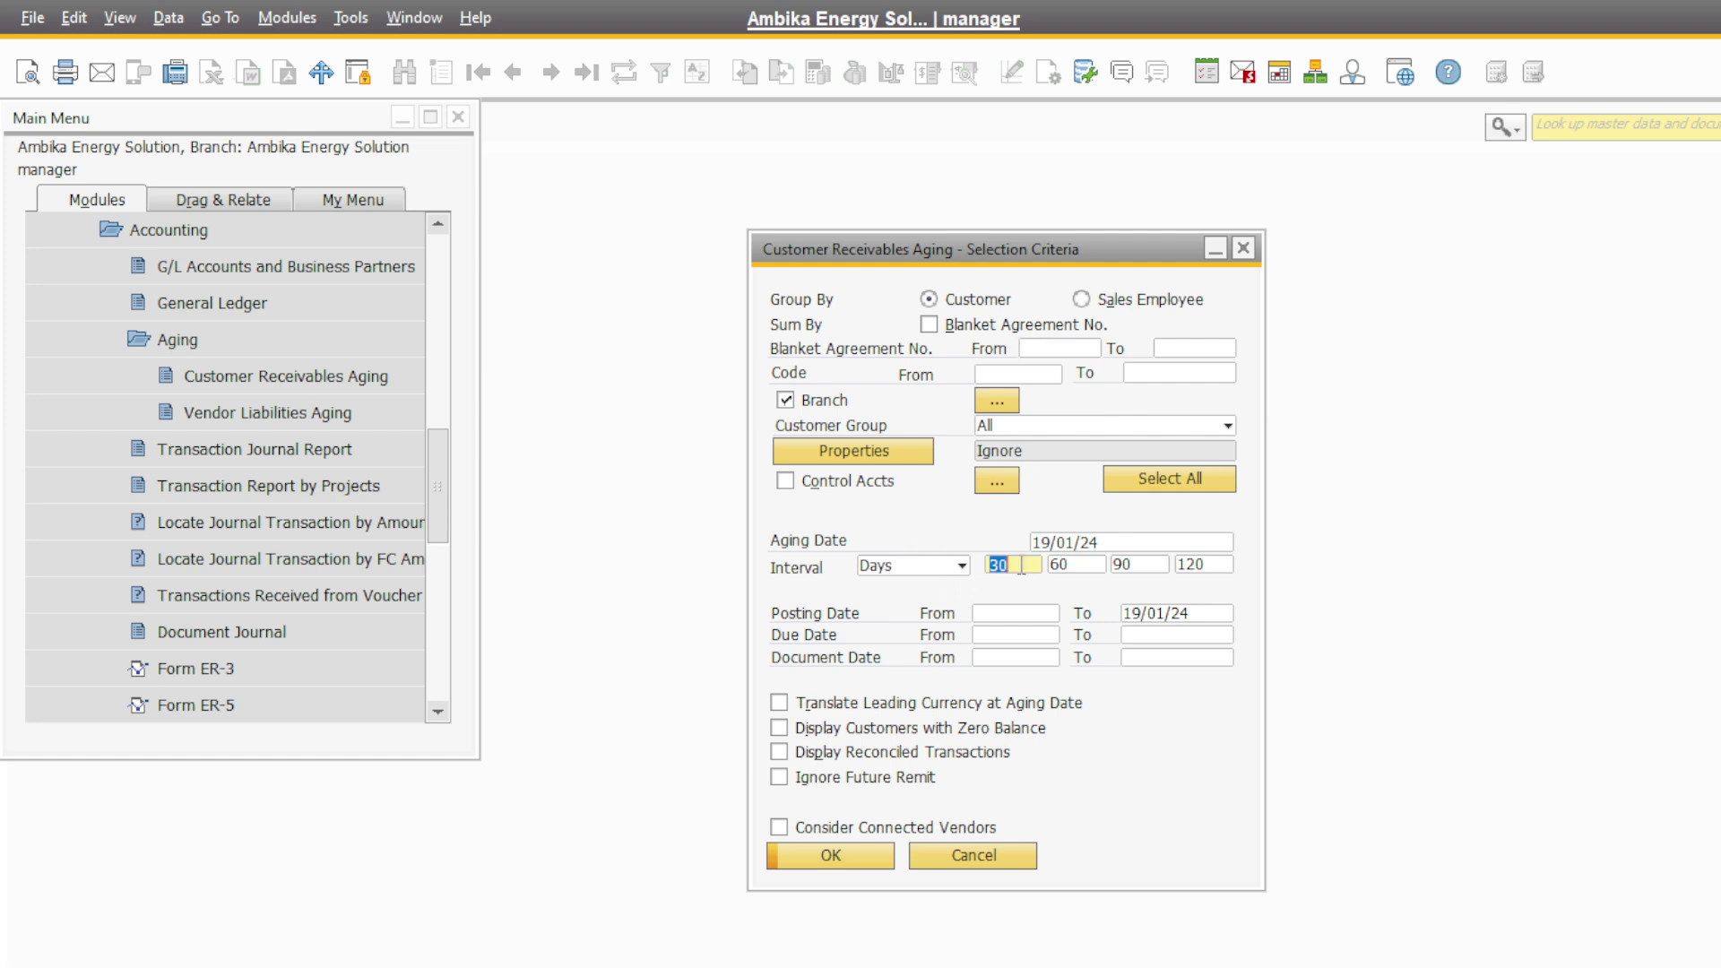
Step: Confirm the 30/60/90/120-day intervals and run the branch-filtered aging report as of 19/01/24
left_click(1022, 565)
left_click(832, 857)
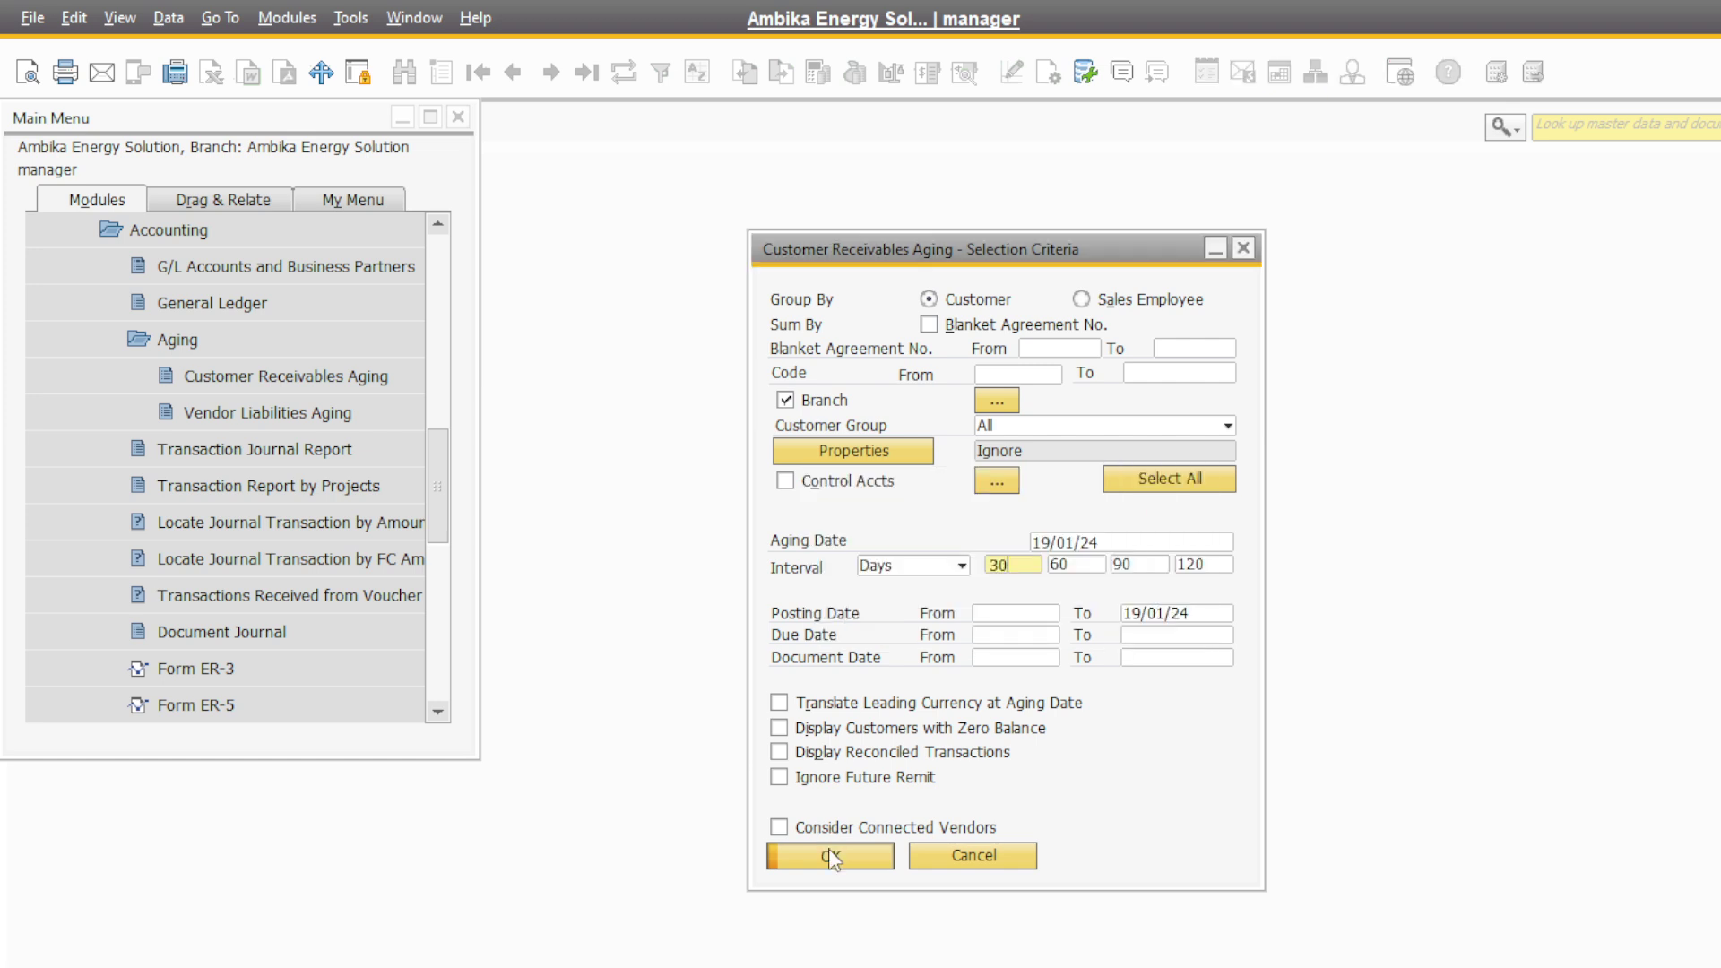
Step: Maximize the aging report and scroll across to the 0-30, 31-60 and 61-90 bucket columns
left_click(1429, 327)
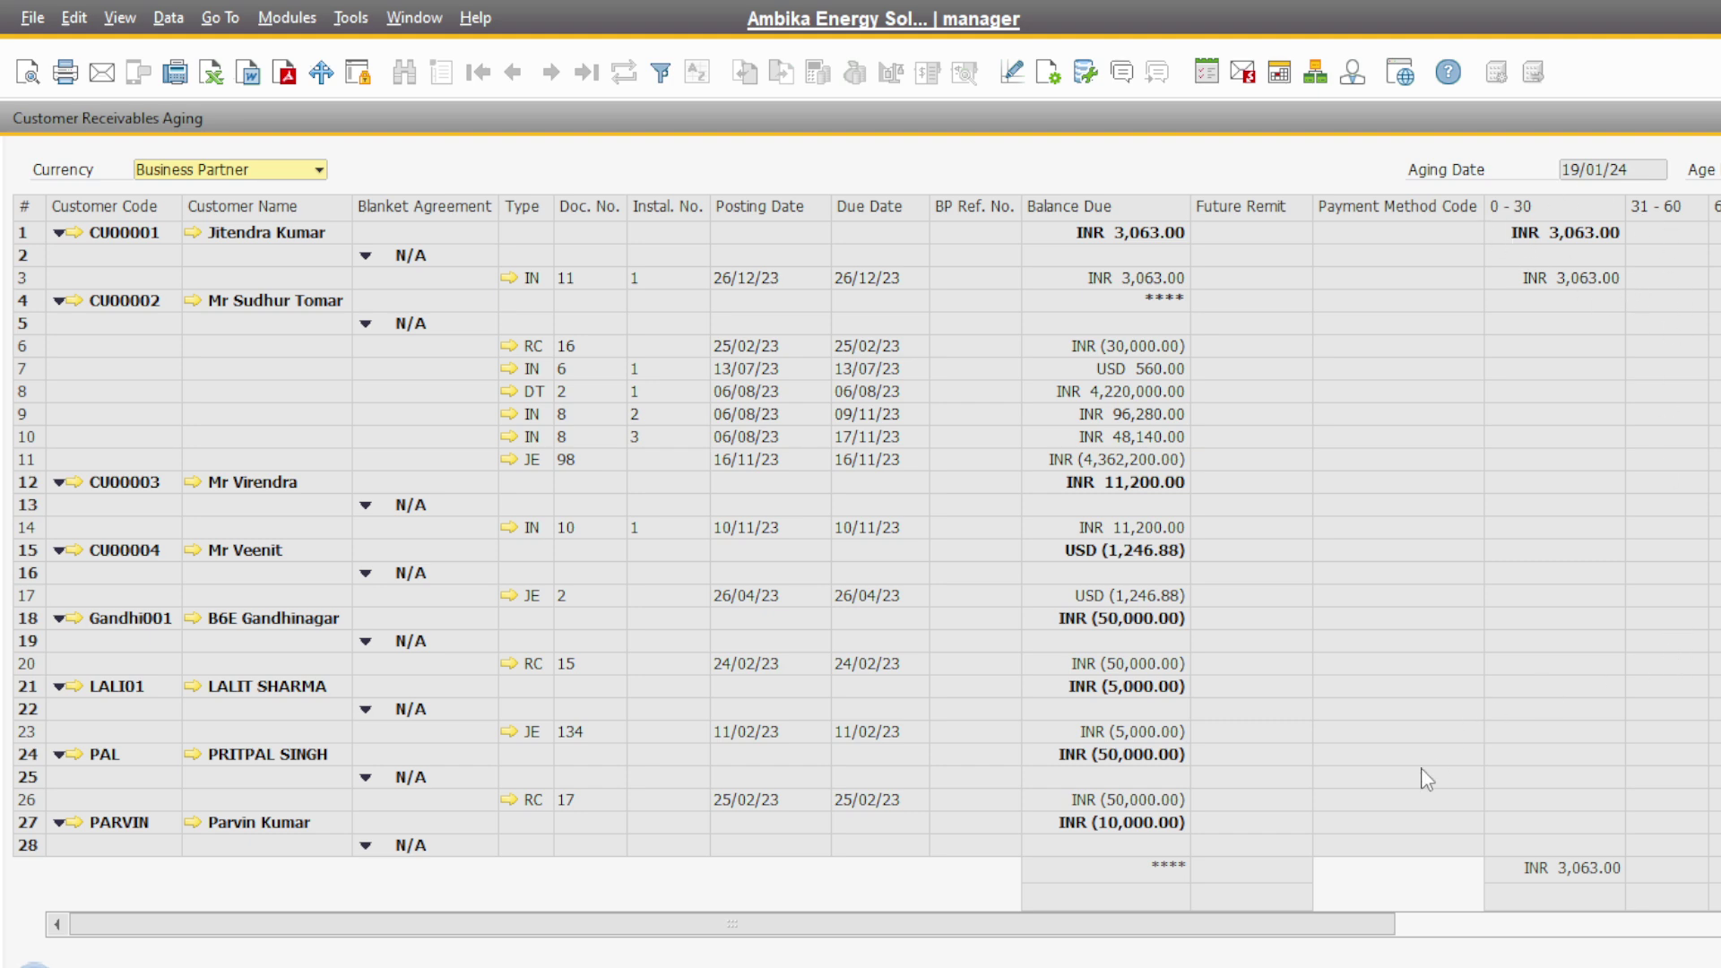
left_click_drag(1295, 923, 1525, 925)
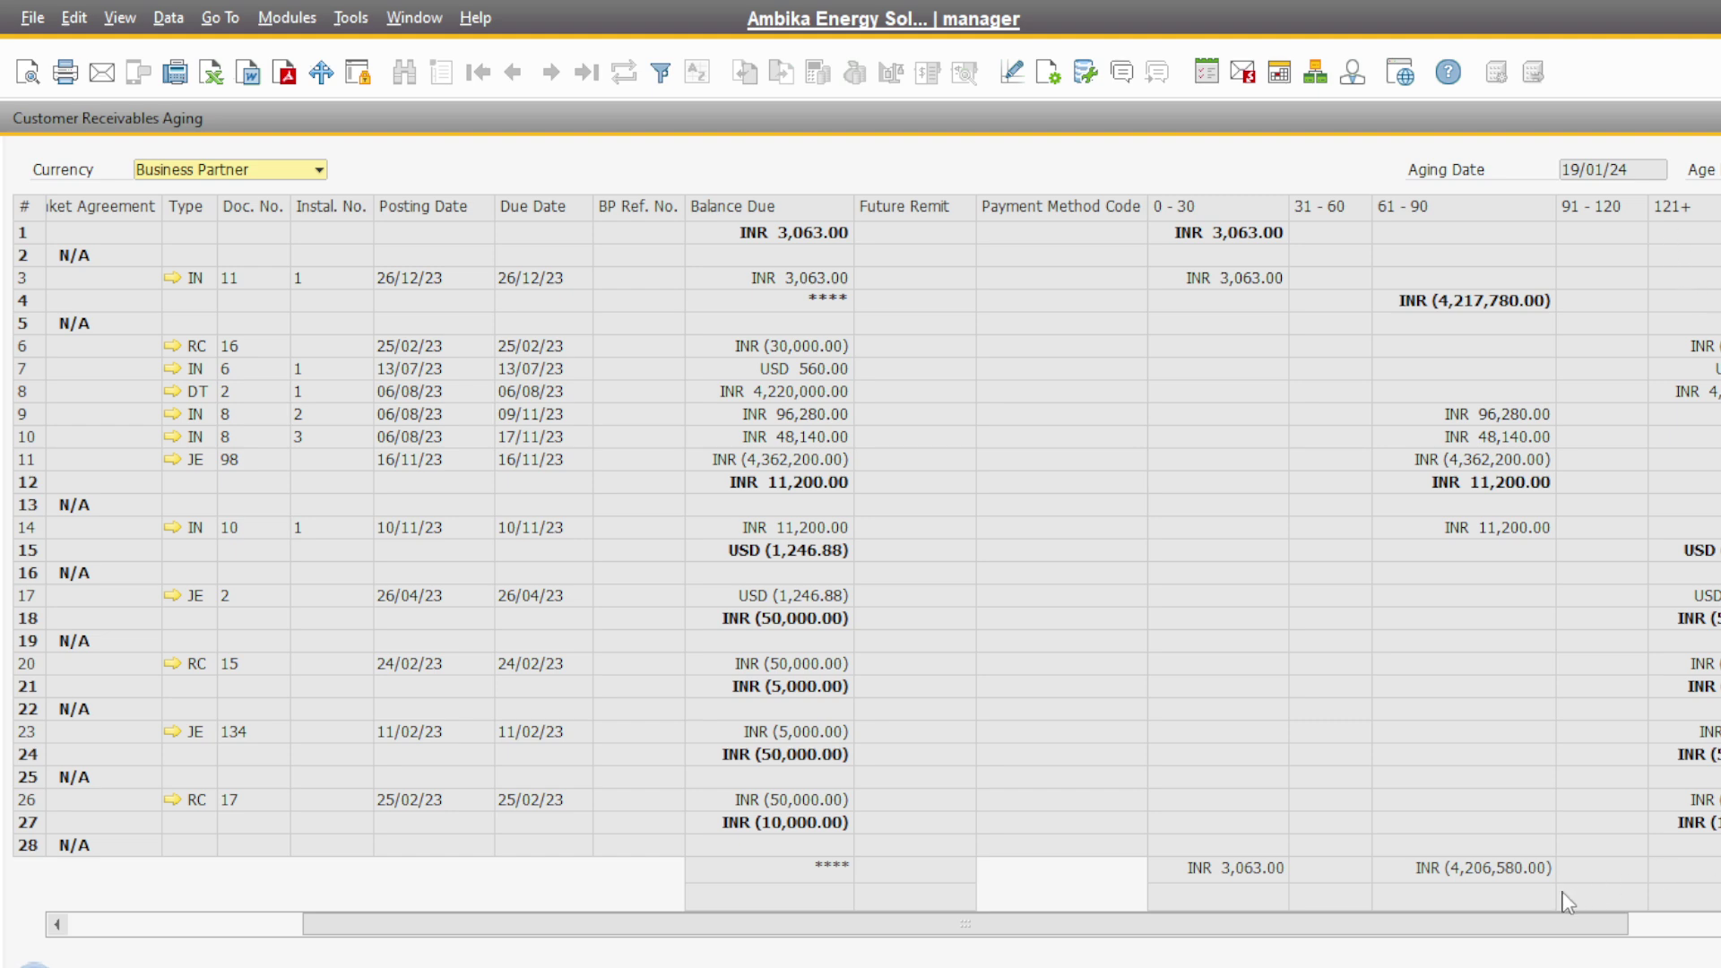
mouse_move(1613, 925)
left_mouse_down()
mouse_move(1720, 925)
mouse_move(1579, 923)
mouse_move(1495, 945)
left_mouse_up()
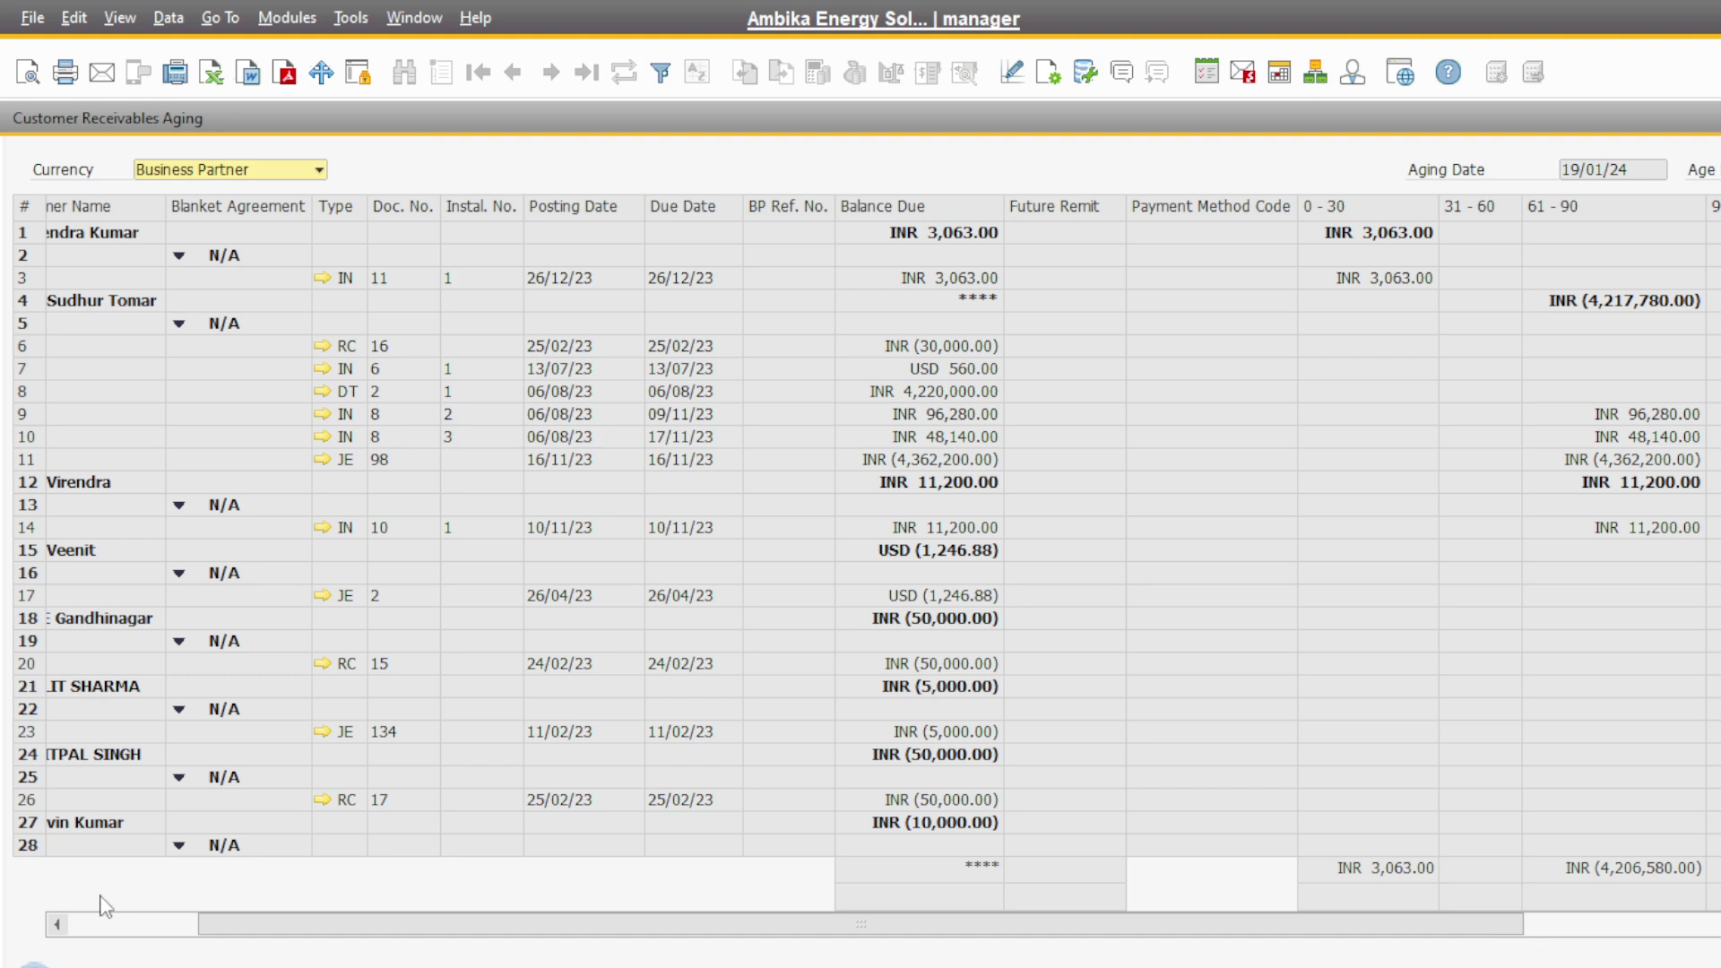
left_click(59, 924)
left_click(323, 277)
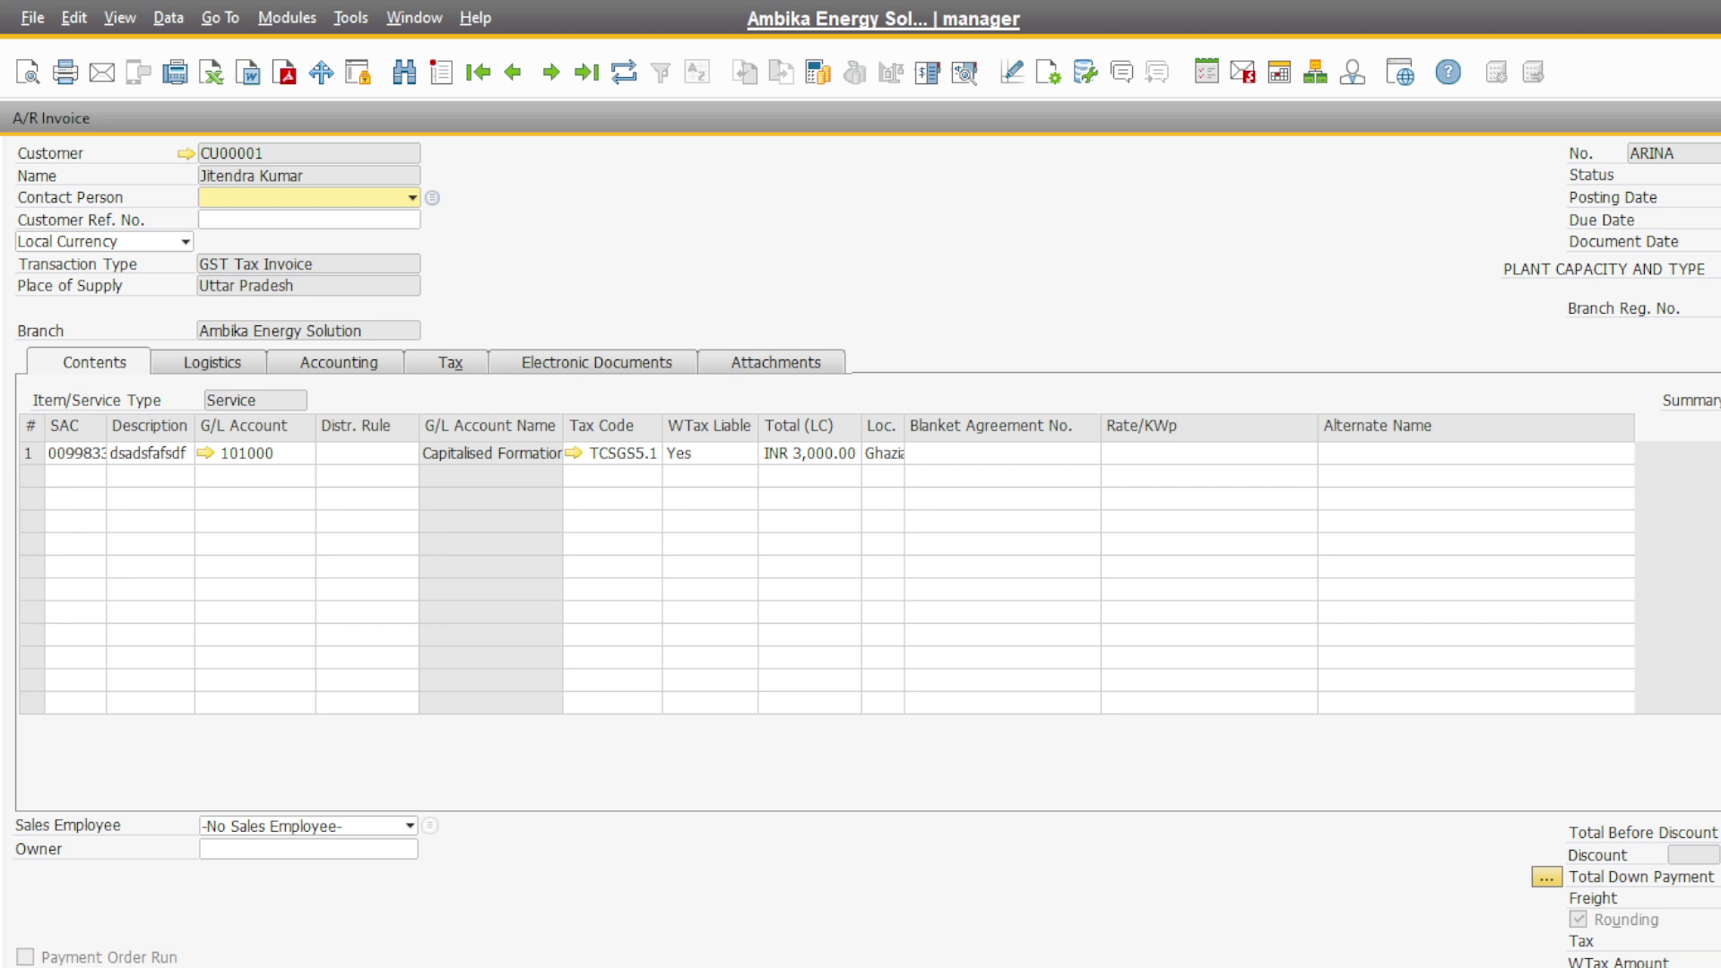
key("Escape")
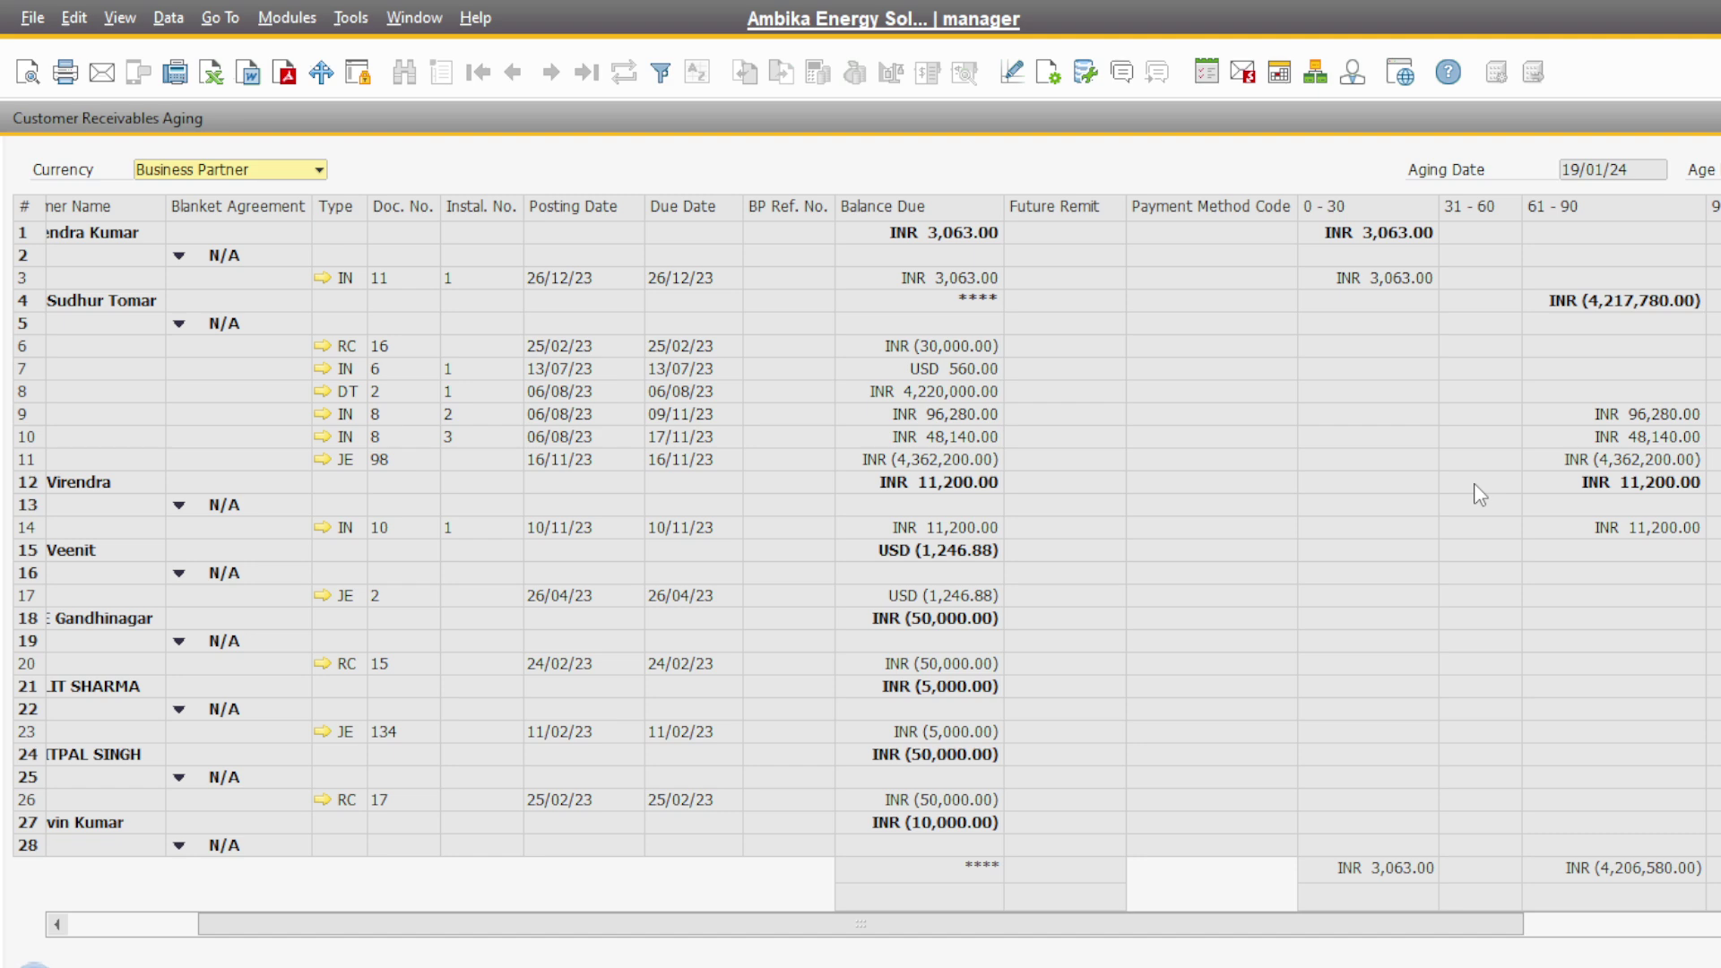
Step: Scroll the aging grid back to the far left so Customer Code and Customer Name reappear
scroll(860, 537, "right", 1)
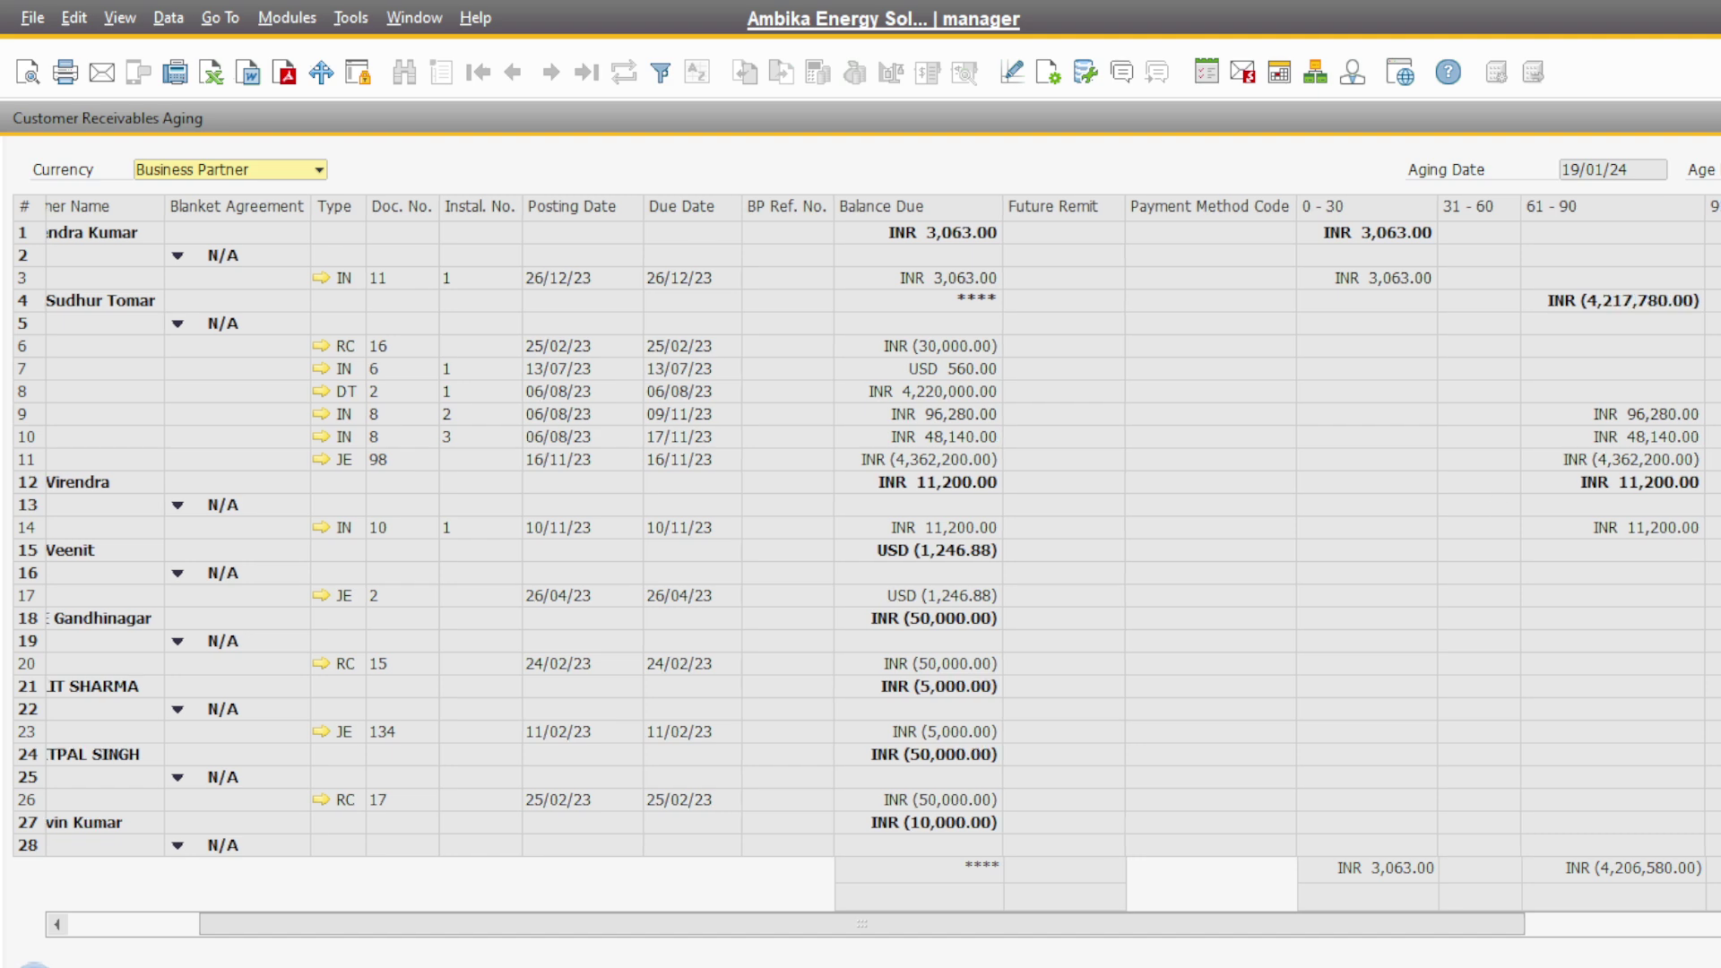
scroll(860, 538, "right", 1)
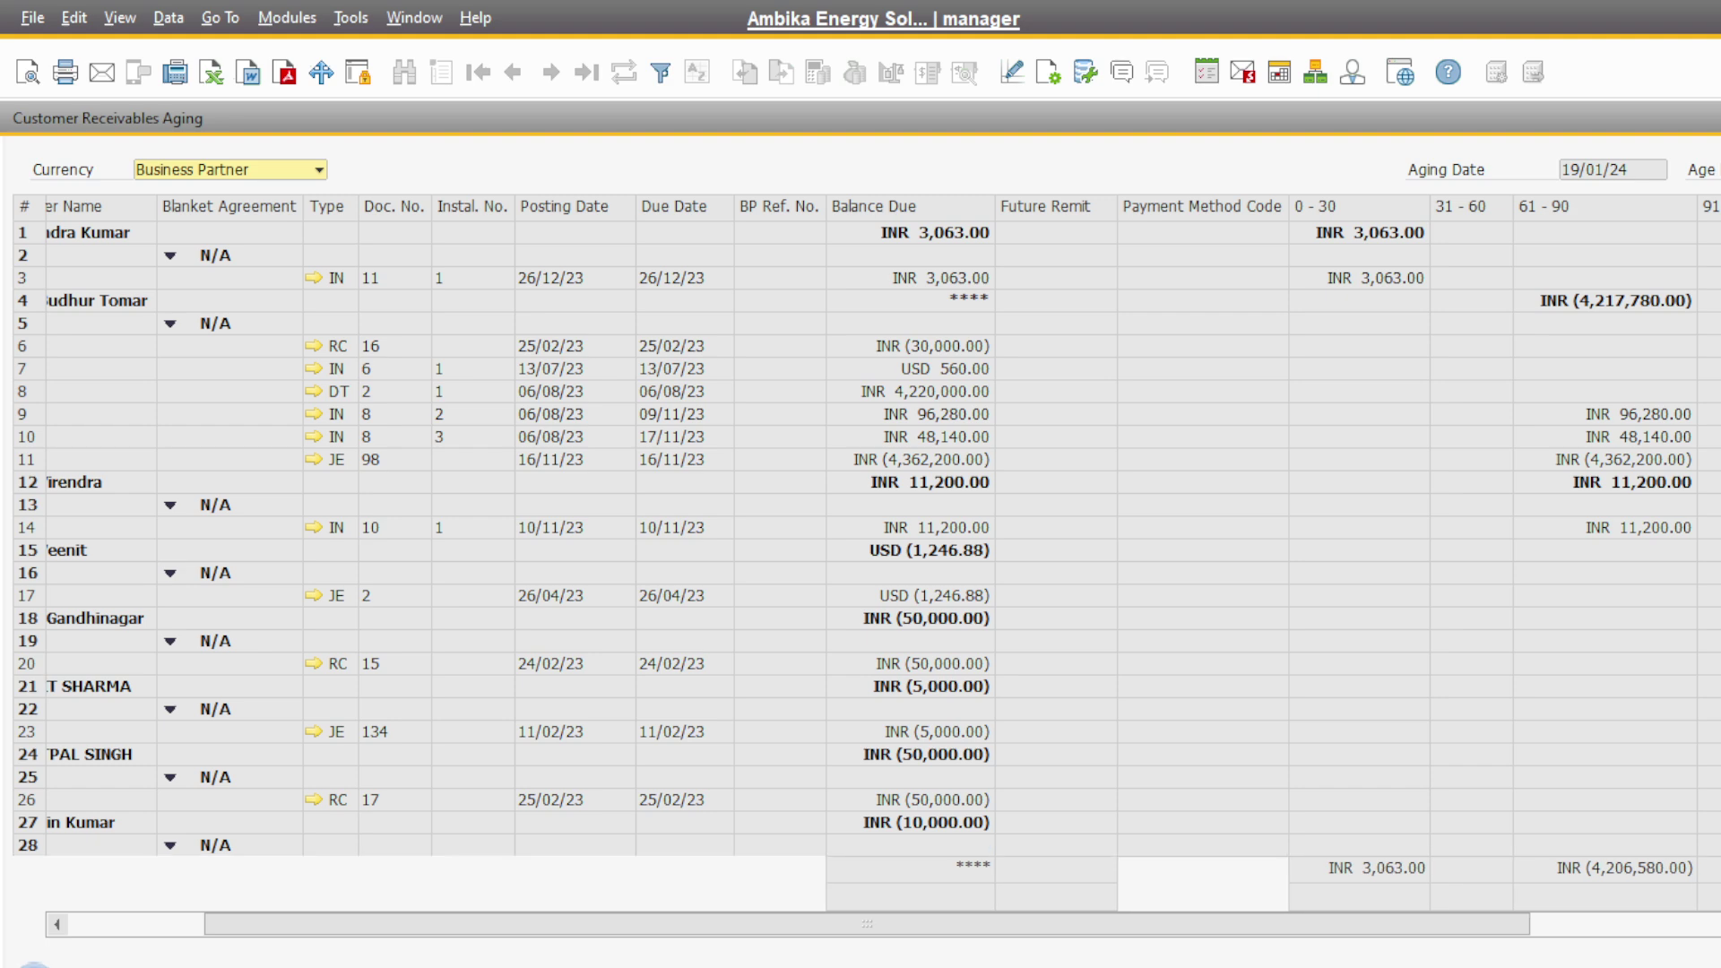
scroll(1451, 950, "right", 1)
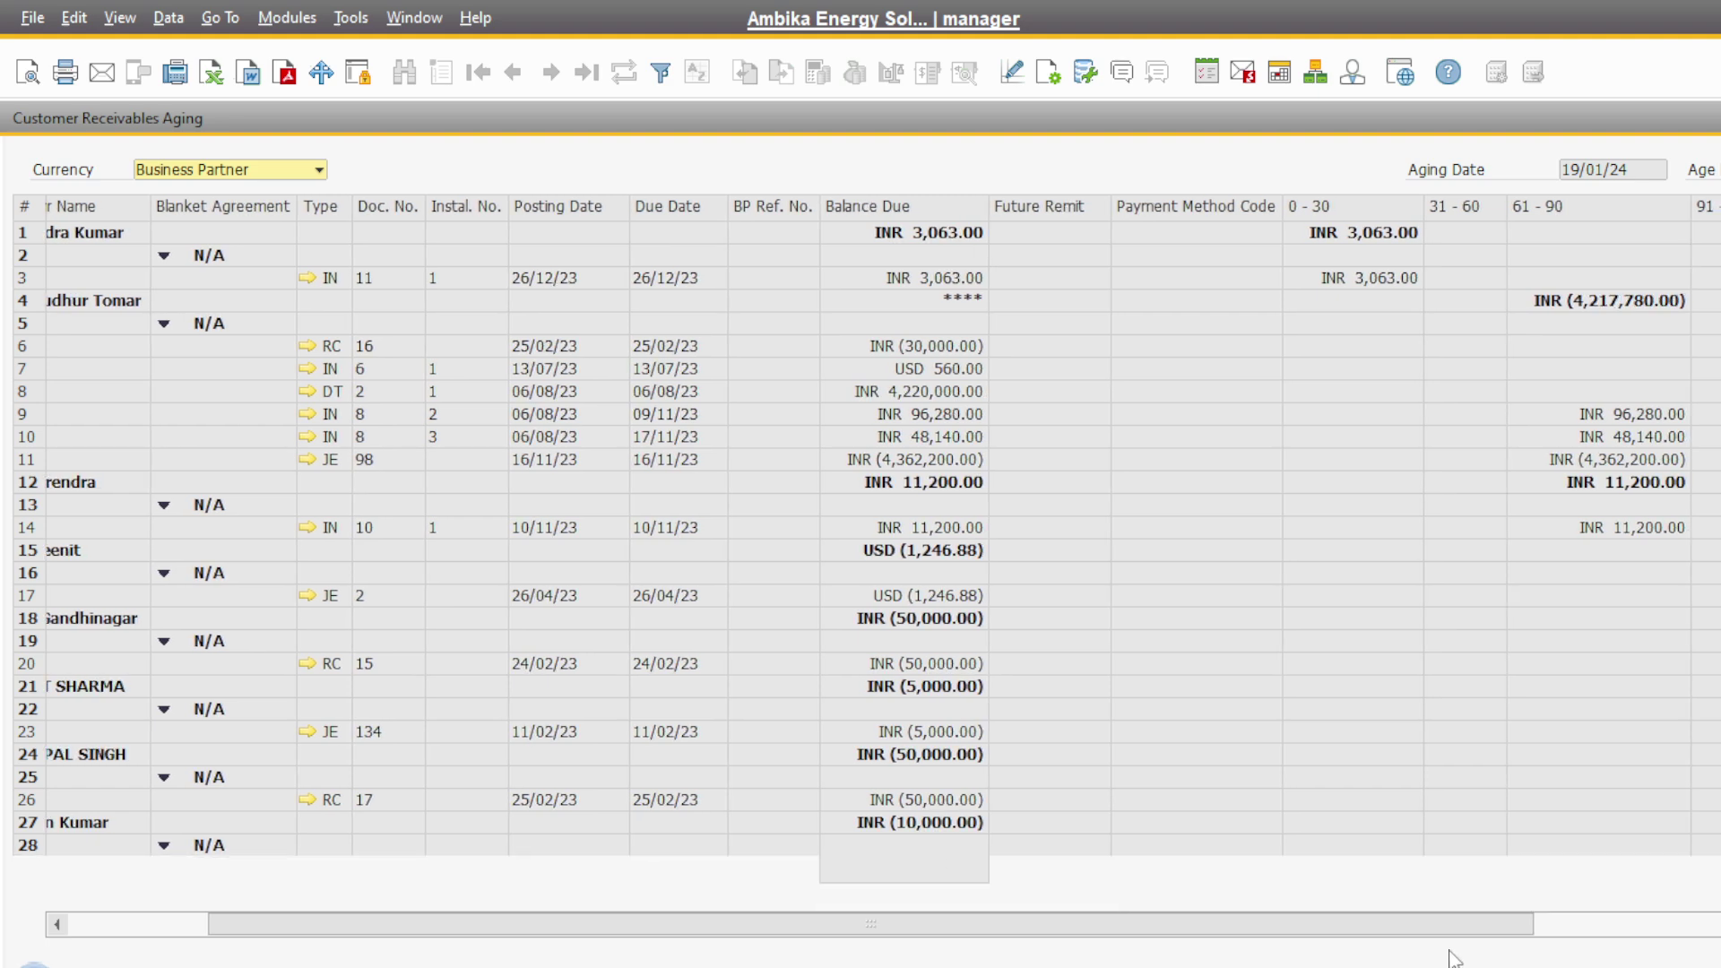
left_click_drag(1460, 930, 1622, 930)
left_click_drag(1035, 923, 1281, 923)
scroll(1617, 941, "left", 5)
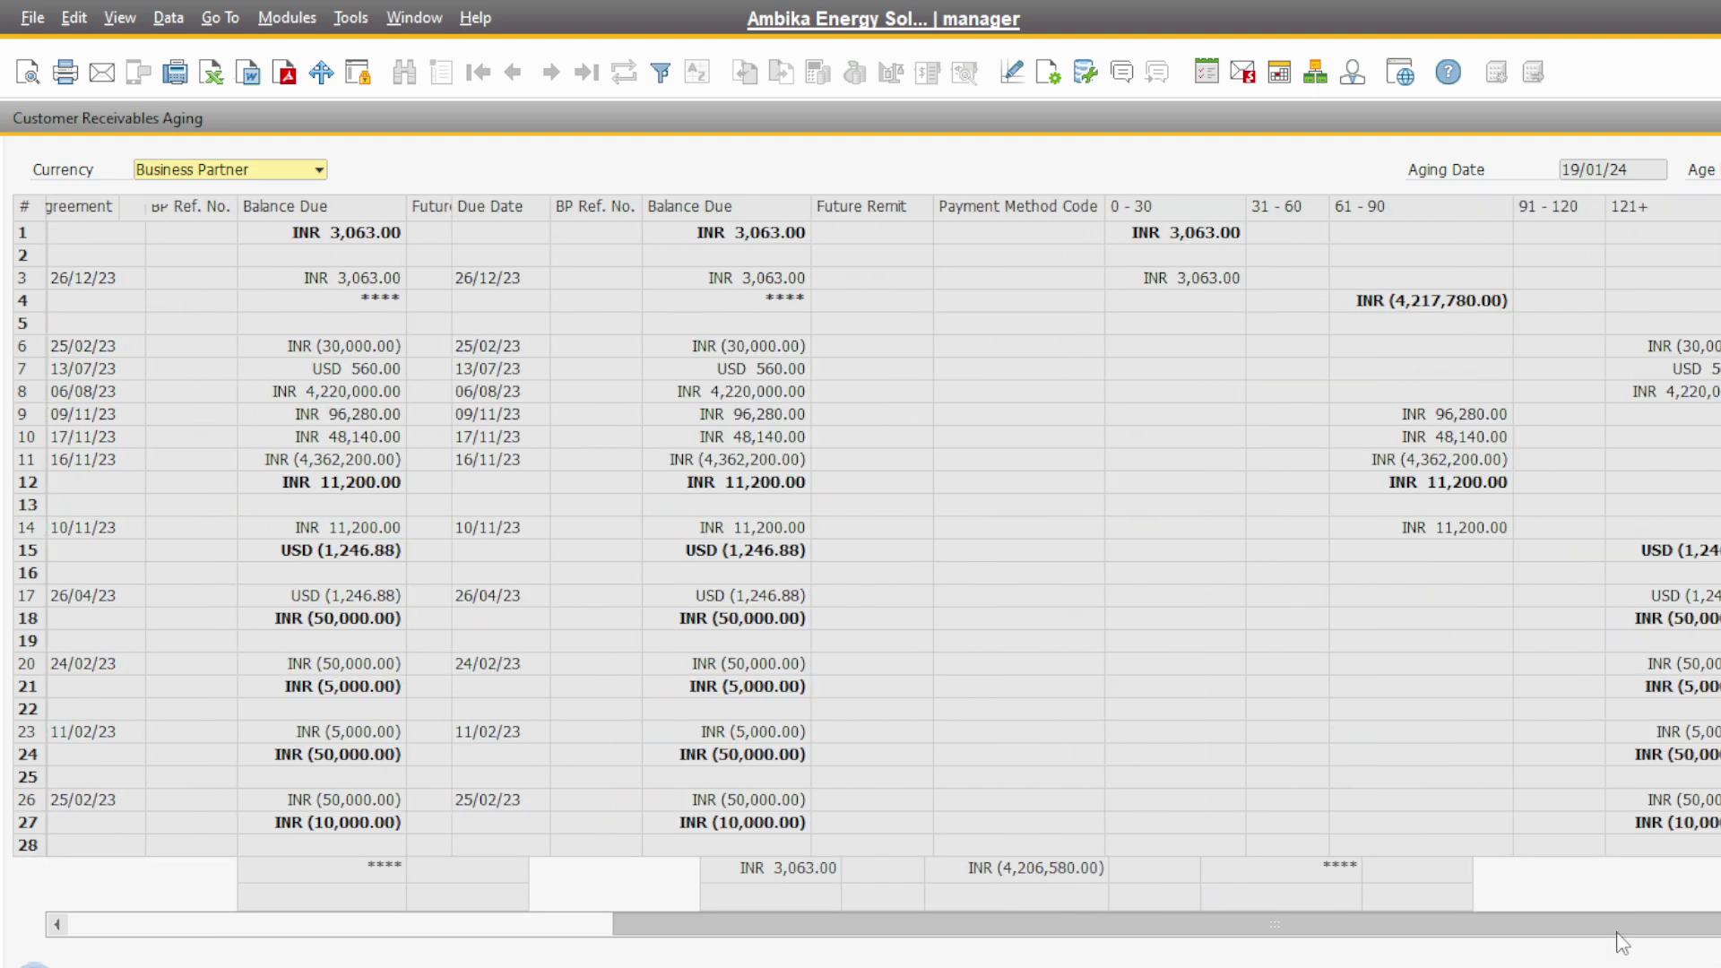
scroll(1537, 946, "left", 2)
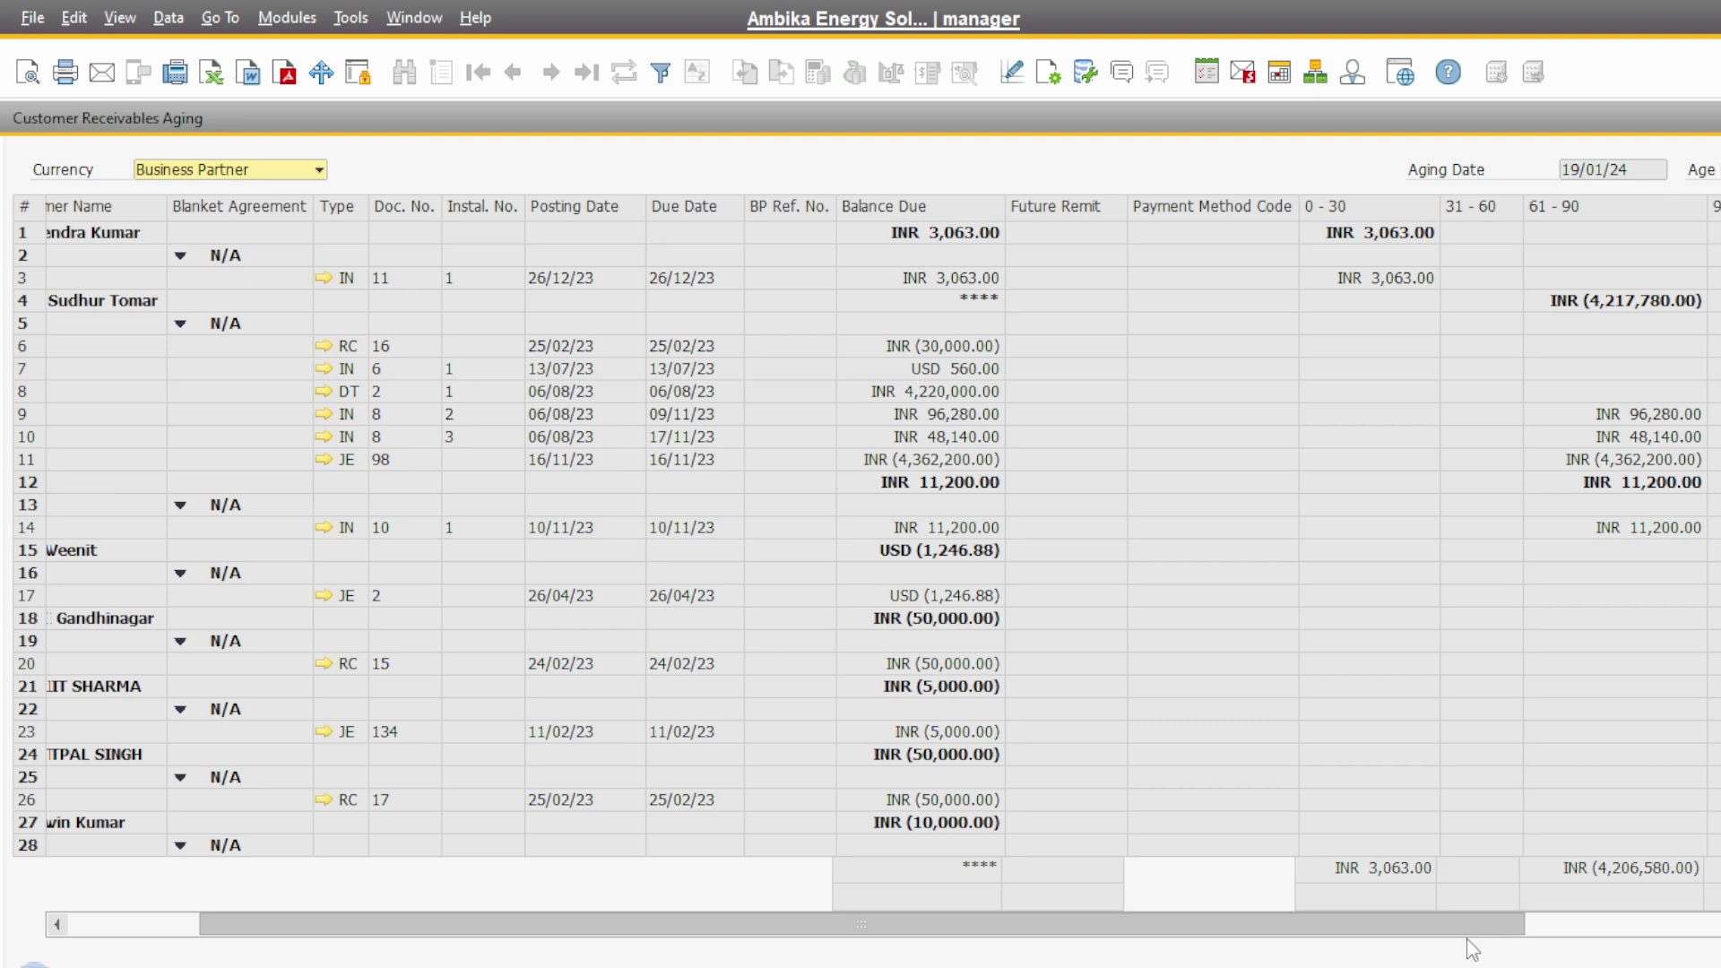
scroll(1459, 945, "left", 2)
scroll(1332, 959, "left", 2)
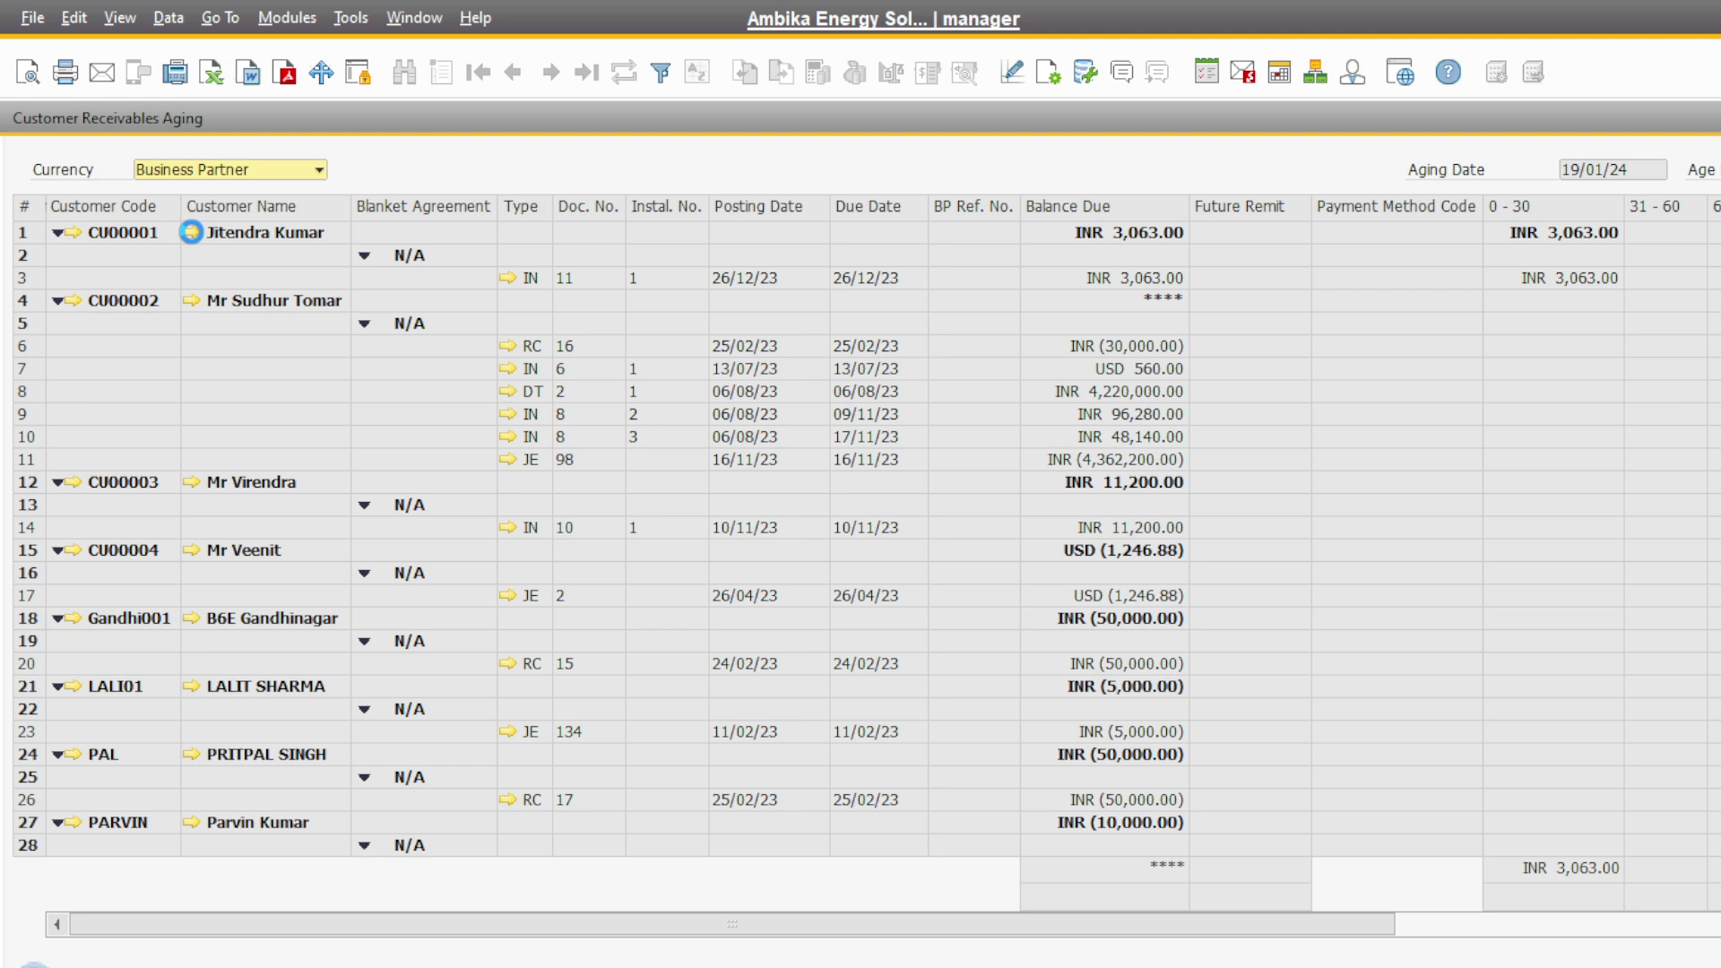
Step: Open customer CU00001's master data and expand its Payment Terms dropdown list
left_click(192, 233)
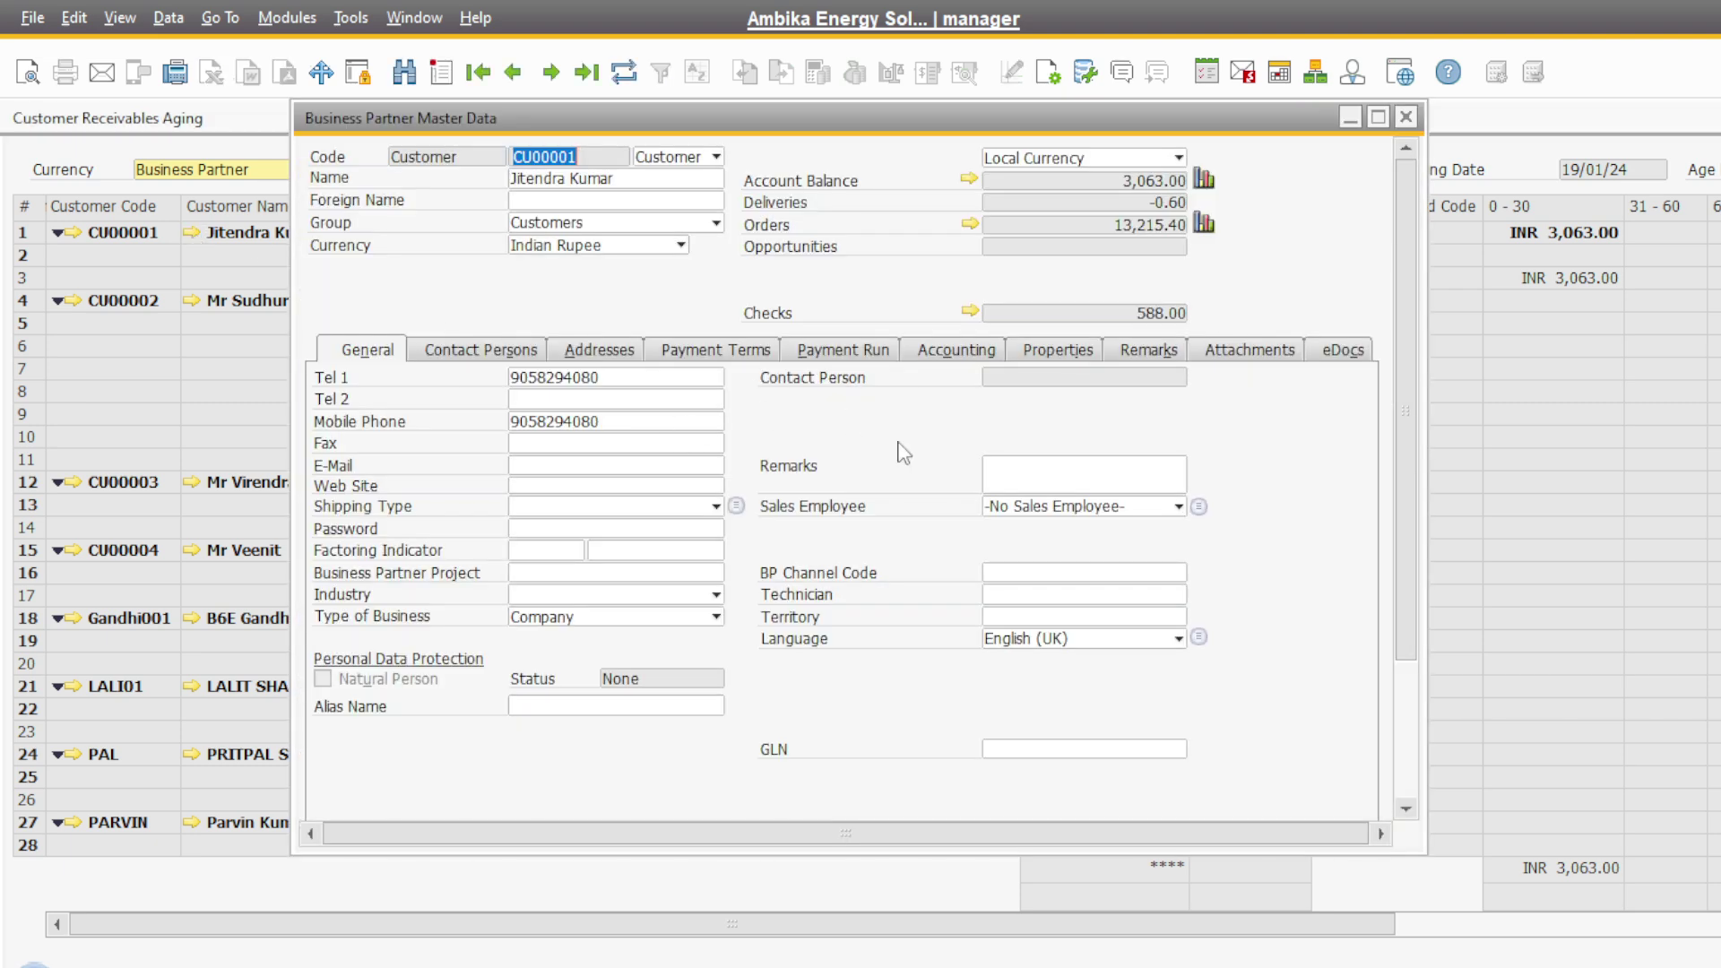
left_click(725, 355)
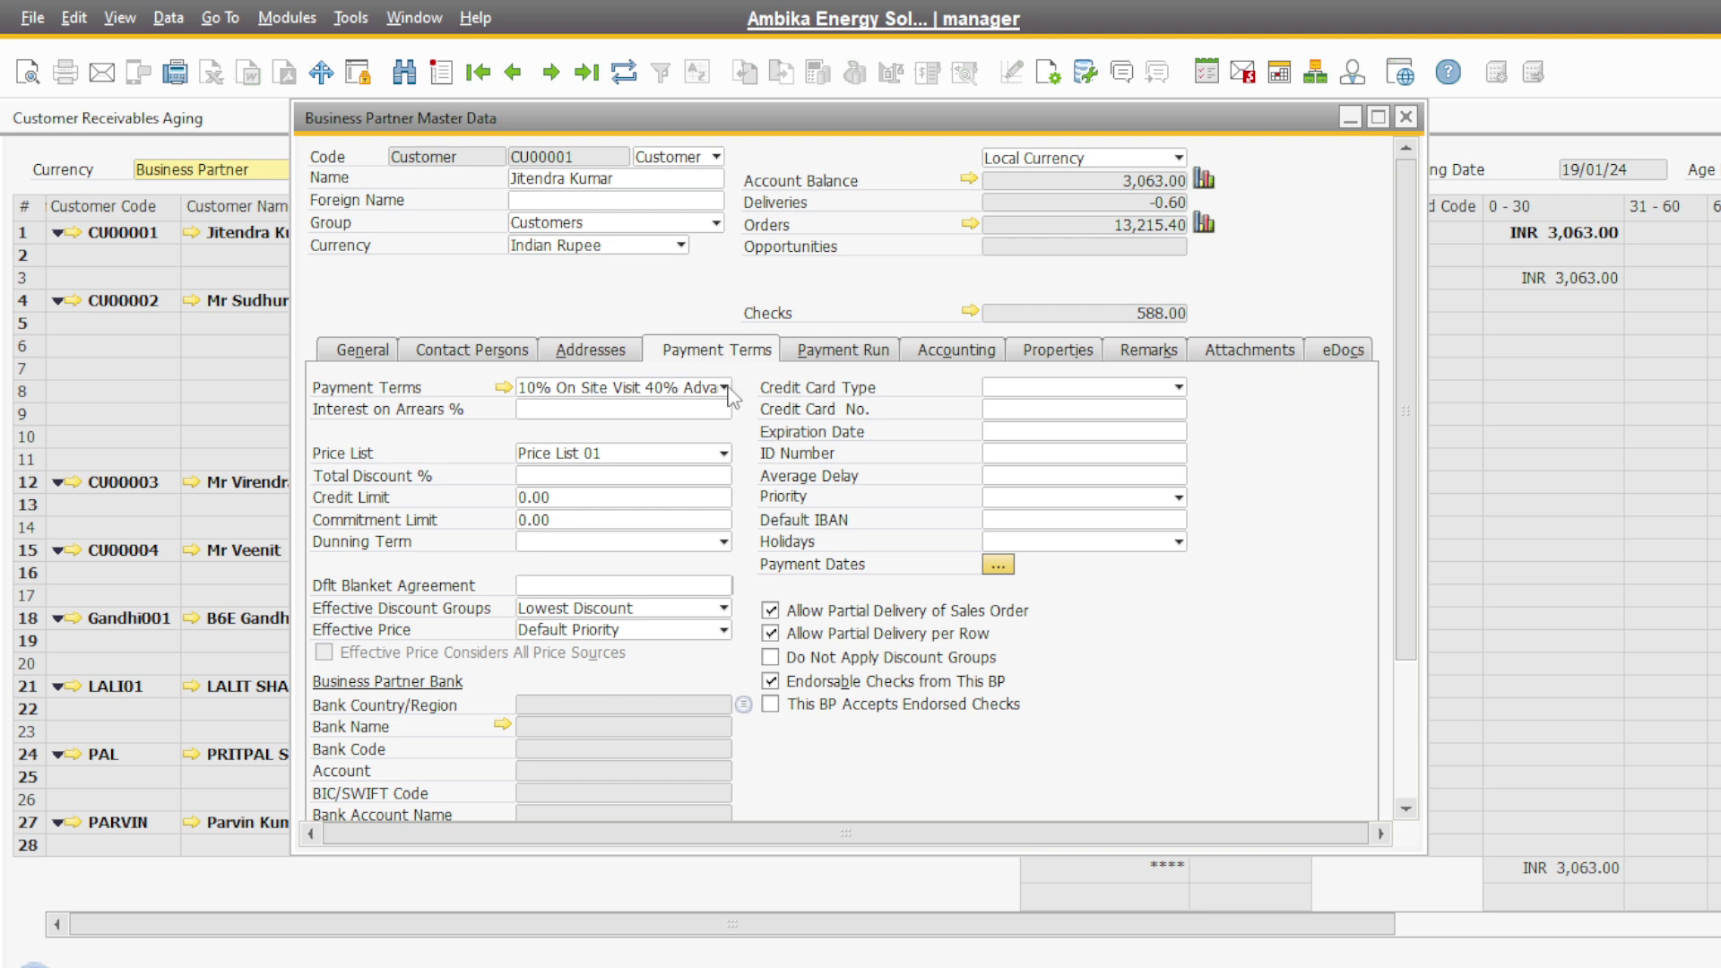
left_click(726, 389)
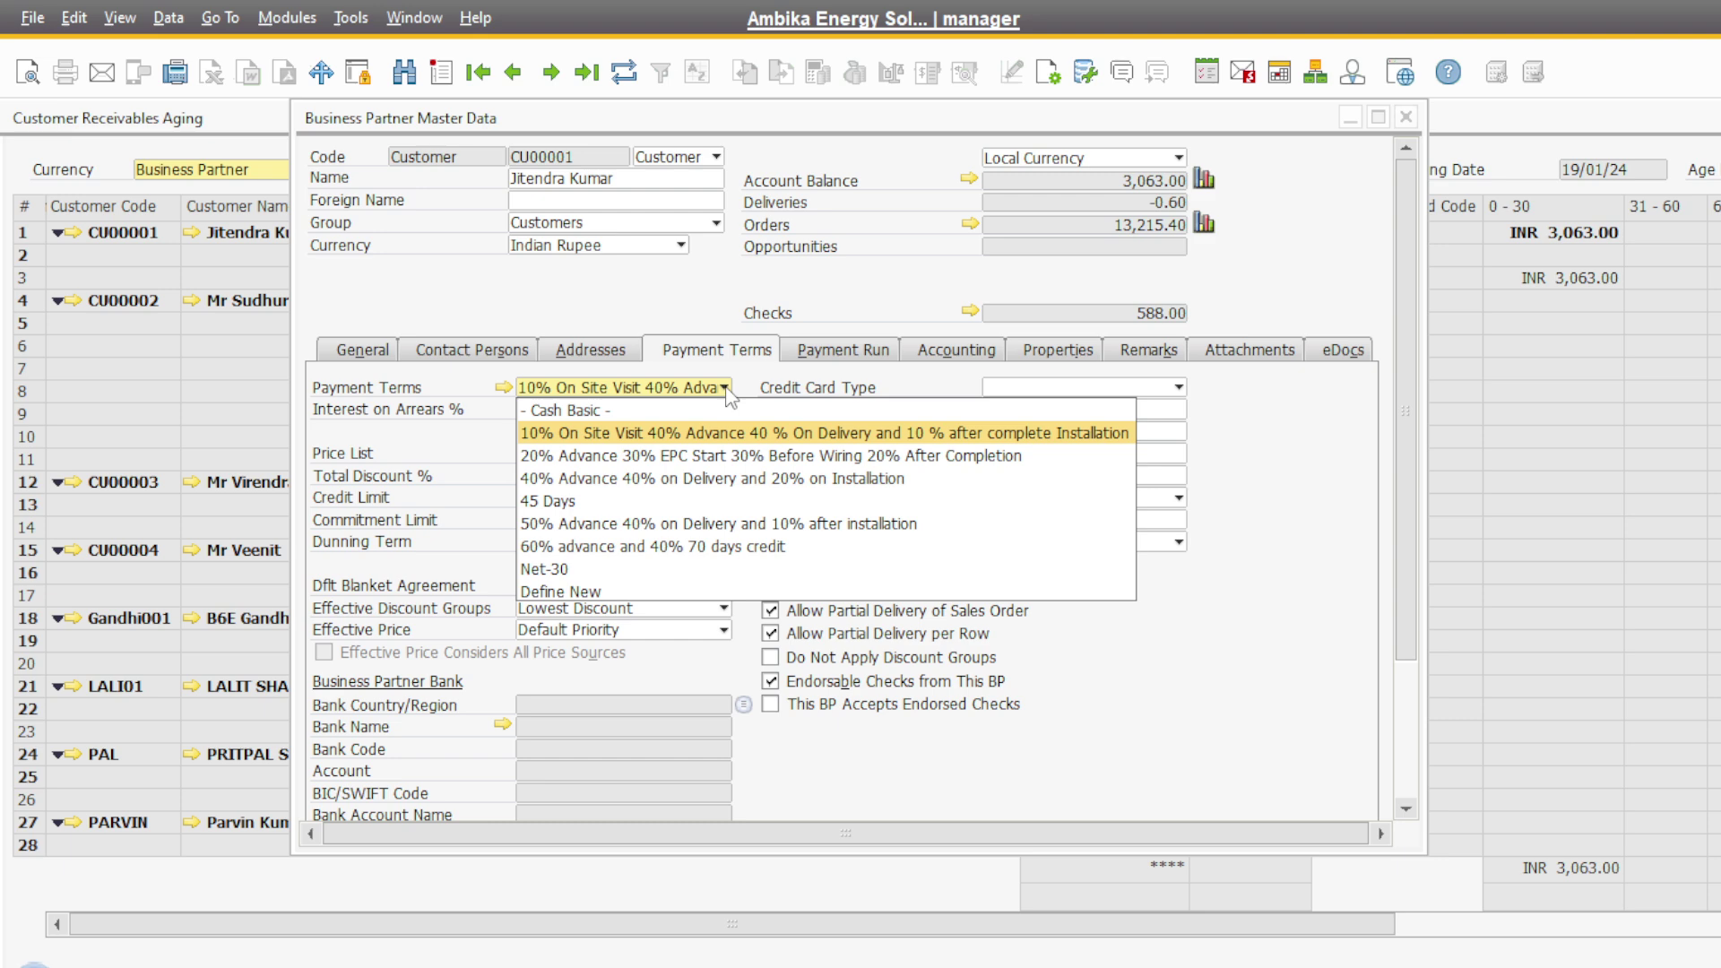
Step: Inspect the 10% On Site Visit 40% Advance payment terms setup, then close CU00001's master data
left_click(1275, 428)
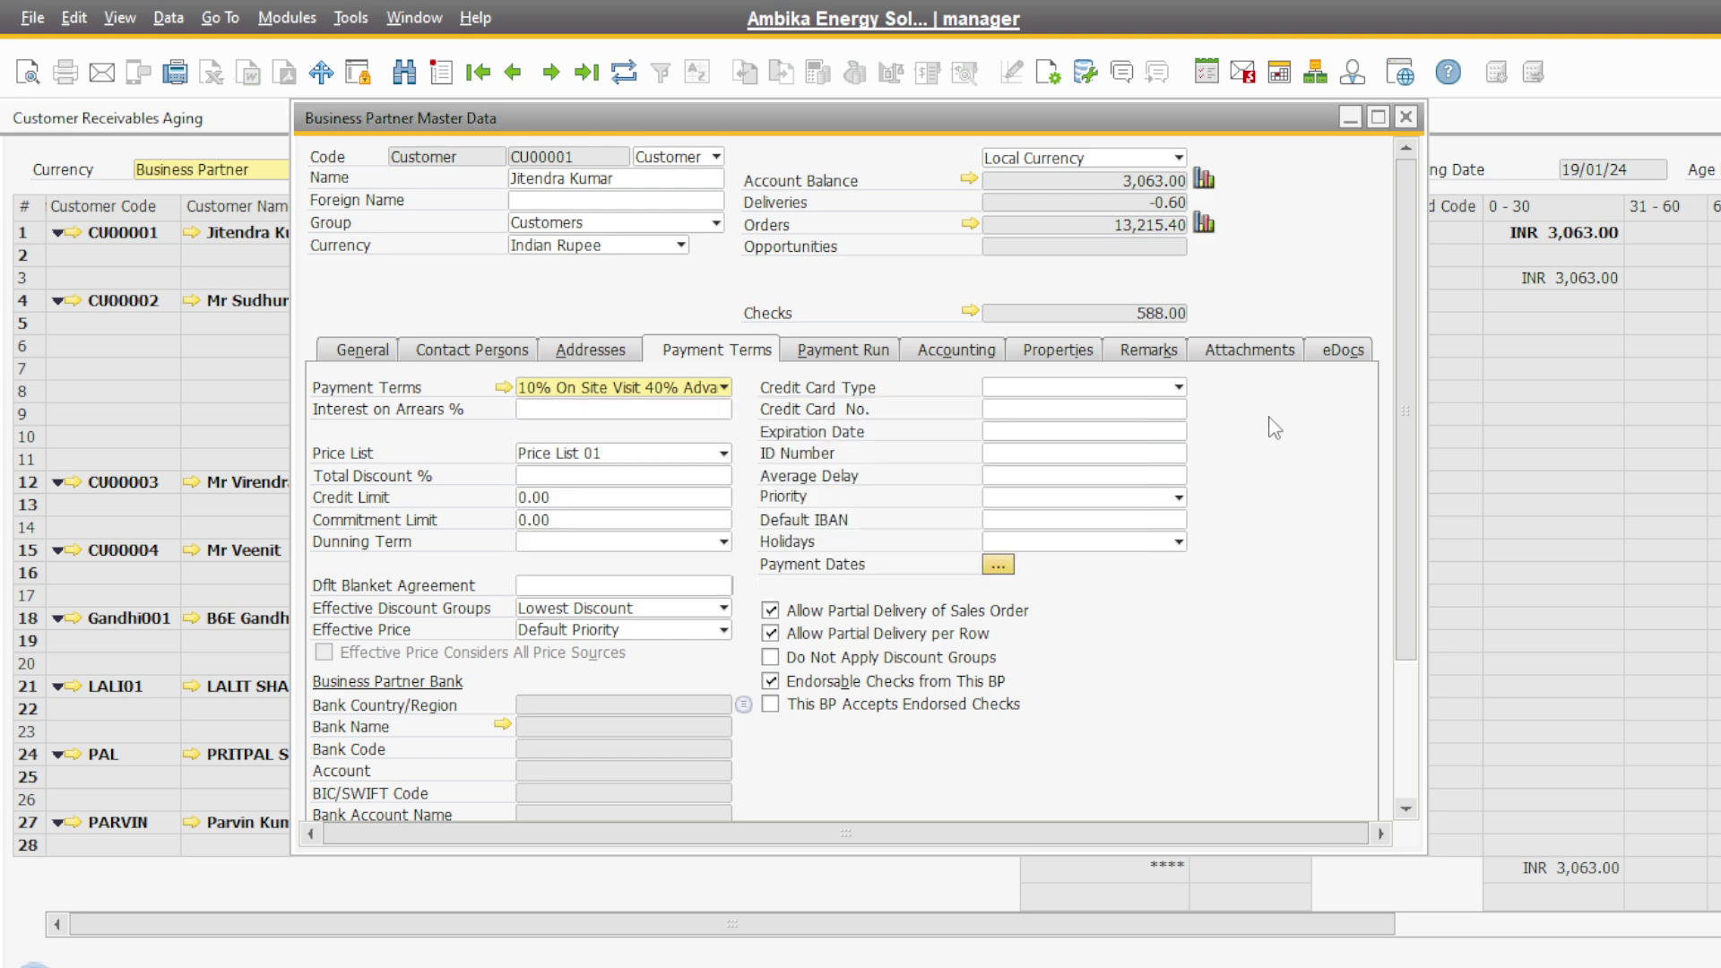
left_click(507, 387)
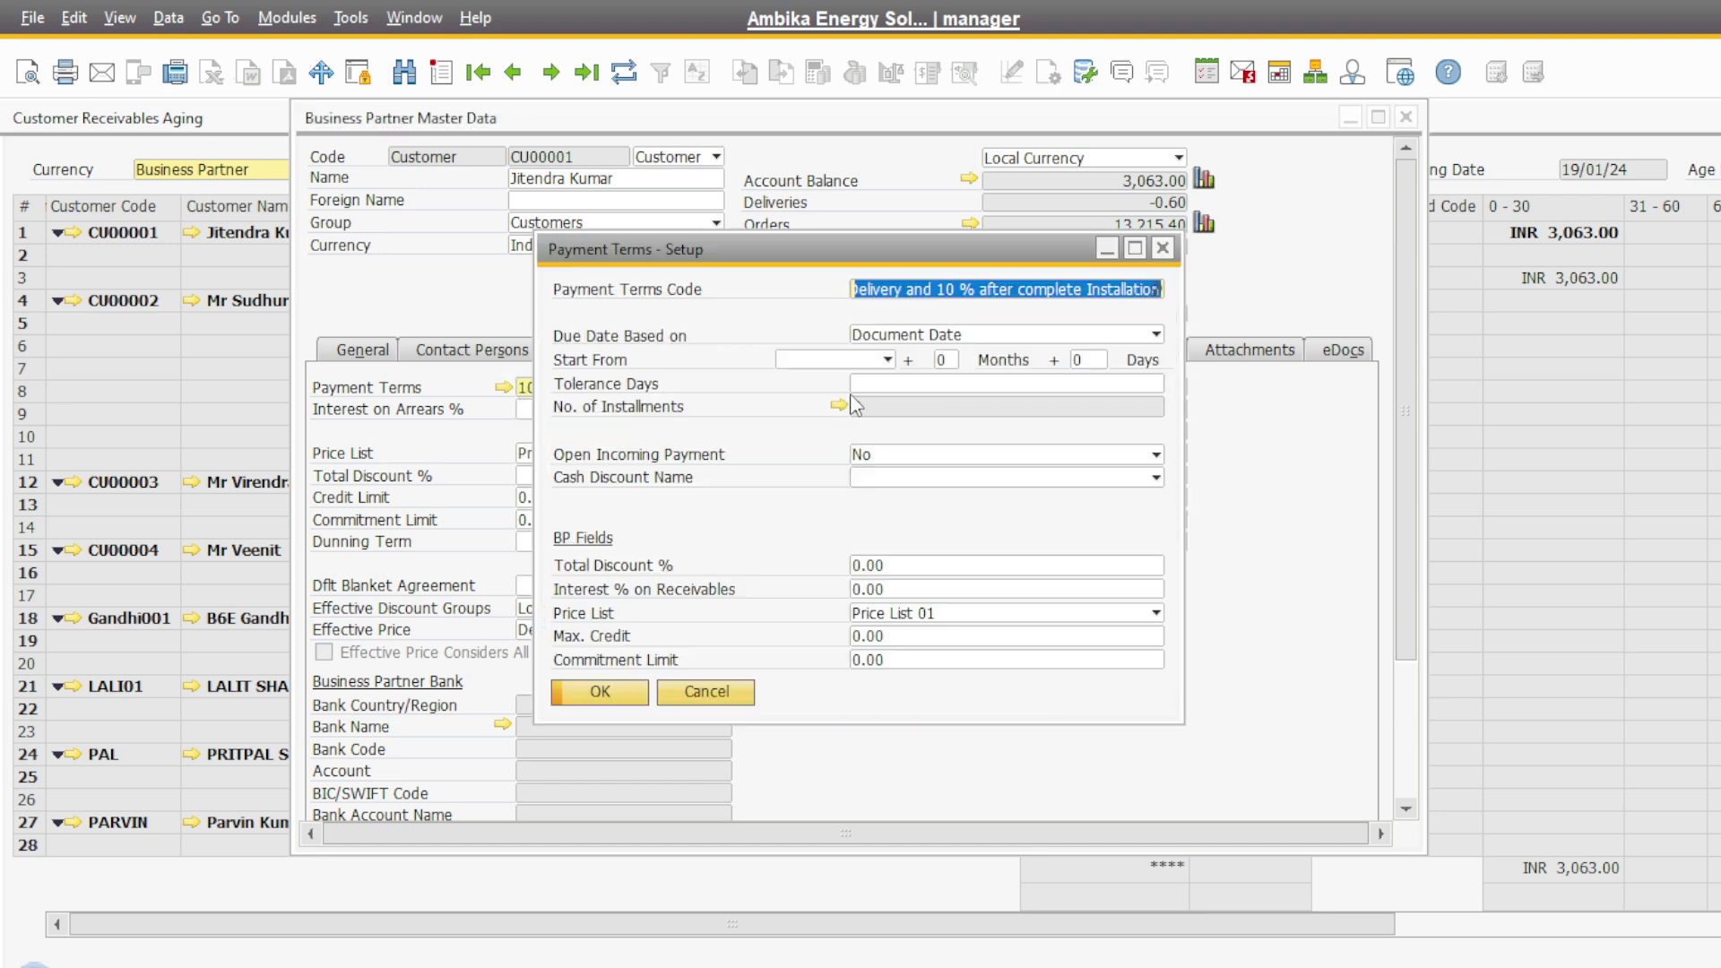
left_click(1162, 249)
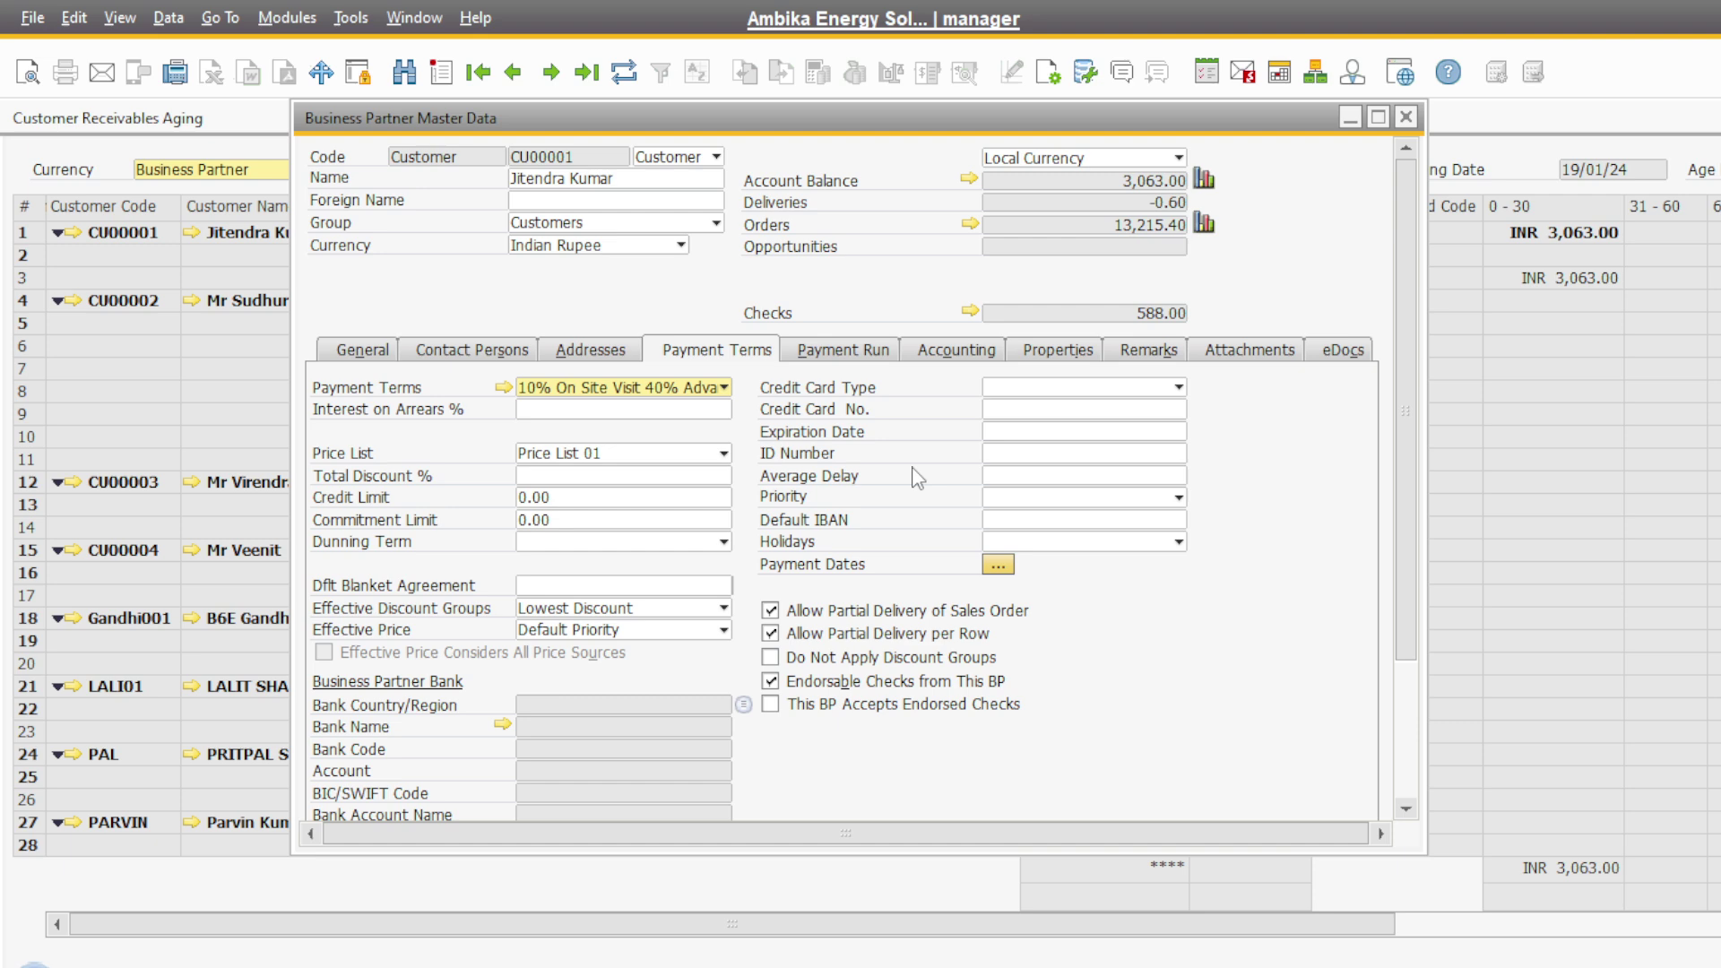
left_click(1406, 117)
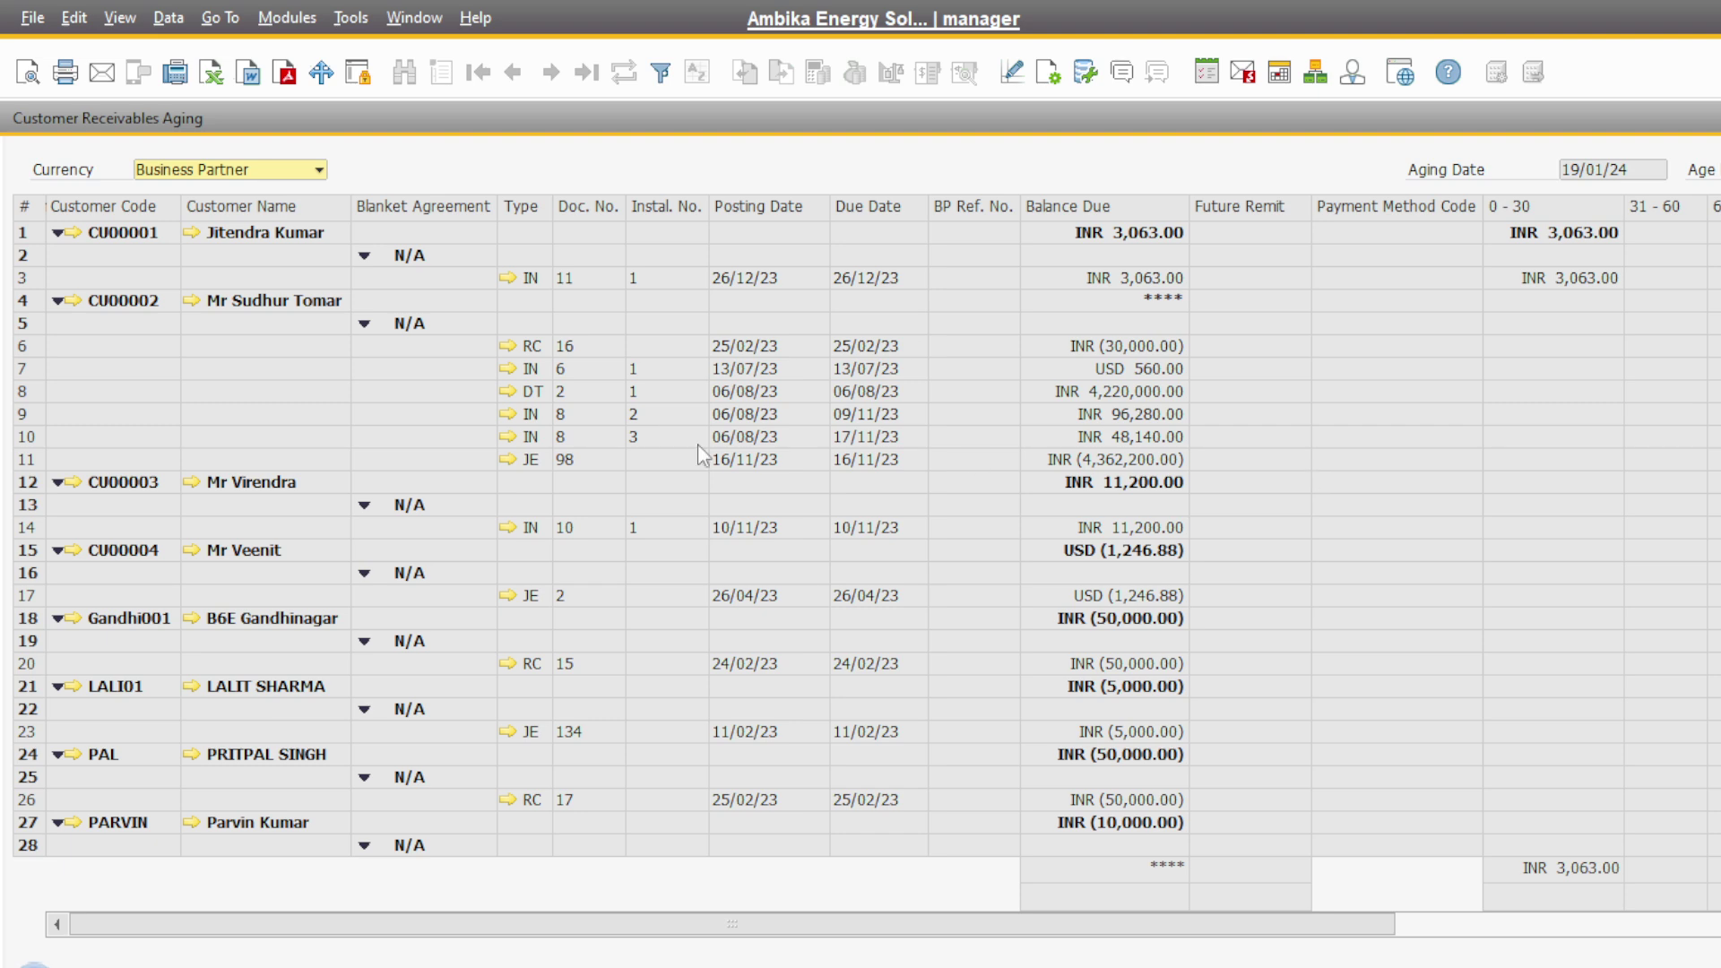
Step: Open A/R Invoice 11 for CU00001 from row 3 of the aging report and show its context menu
left_click(504, 277)
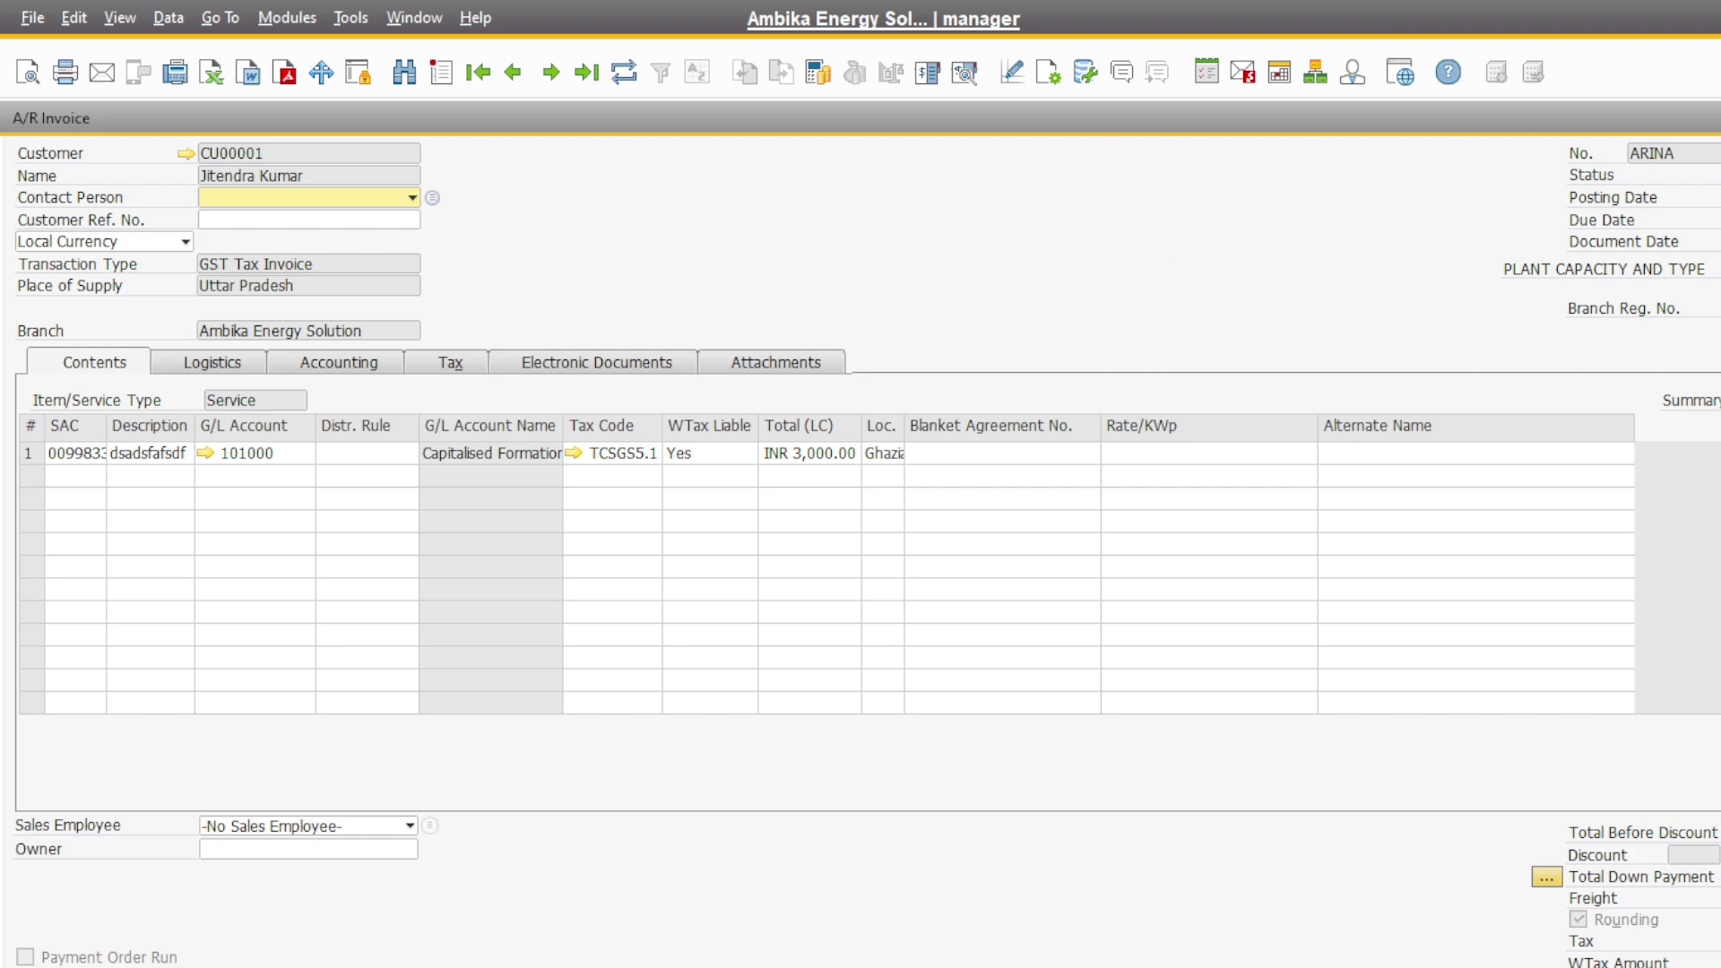
right_click(1137, 177)
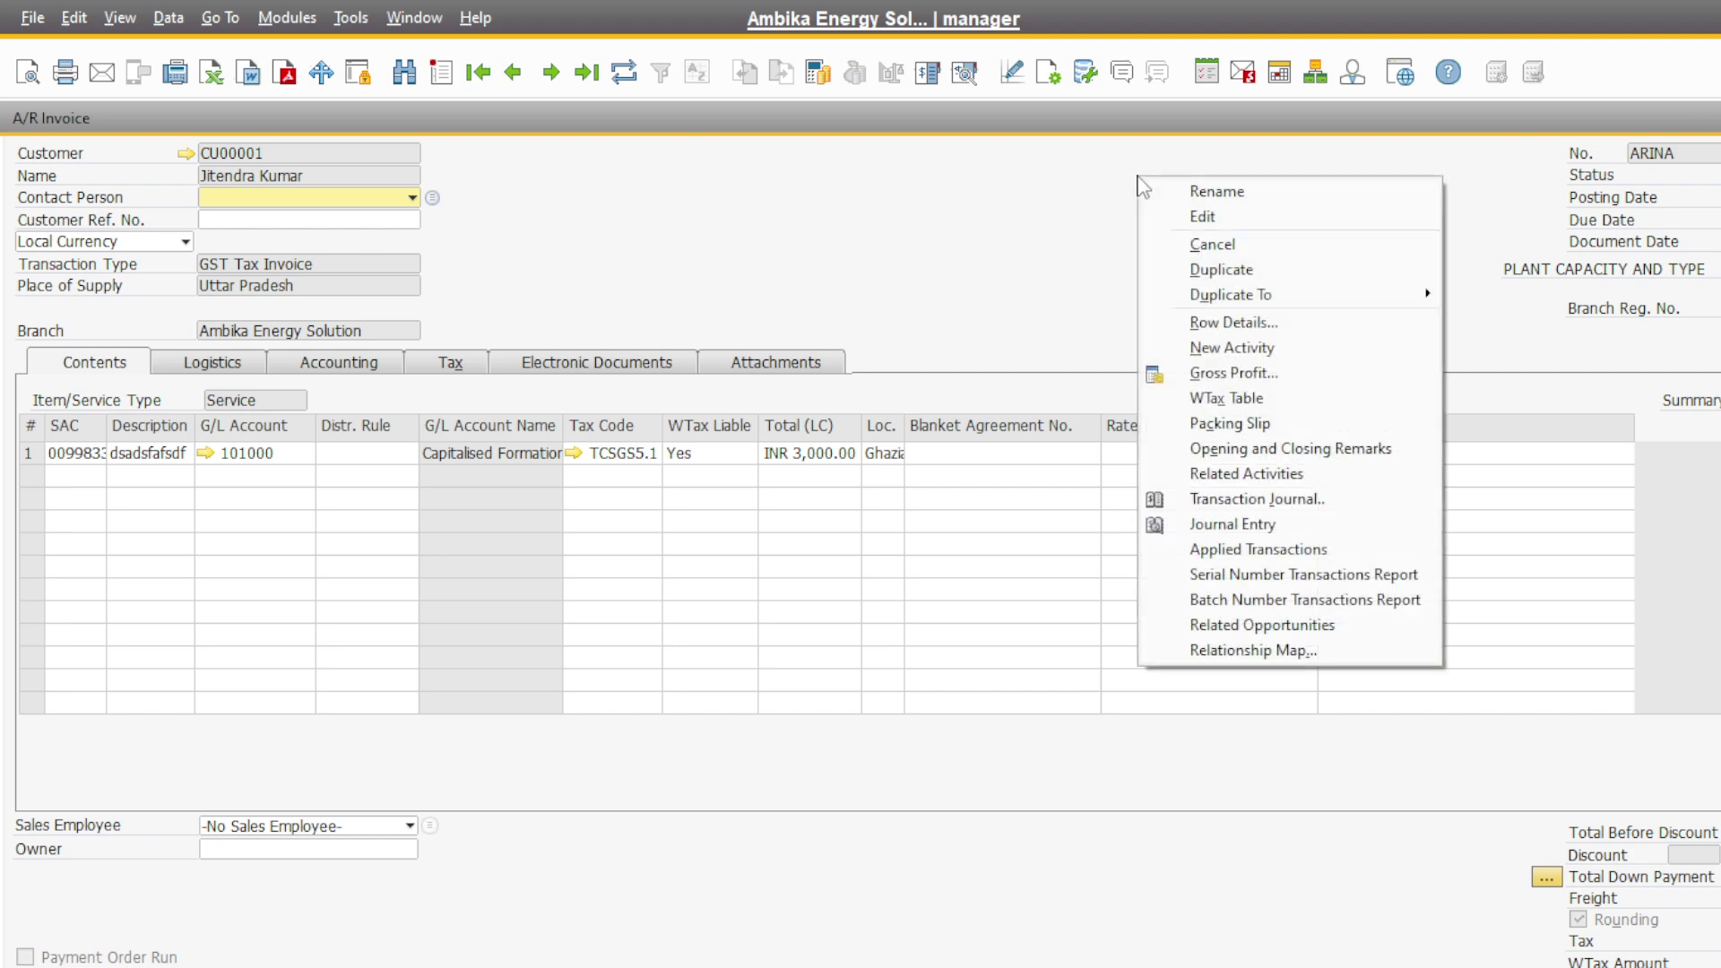
Step: View invoice 11's relationship map, then close it to return to CU00001's master data
left_click(1276, 651)
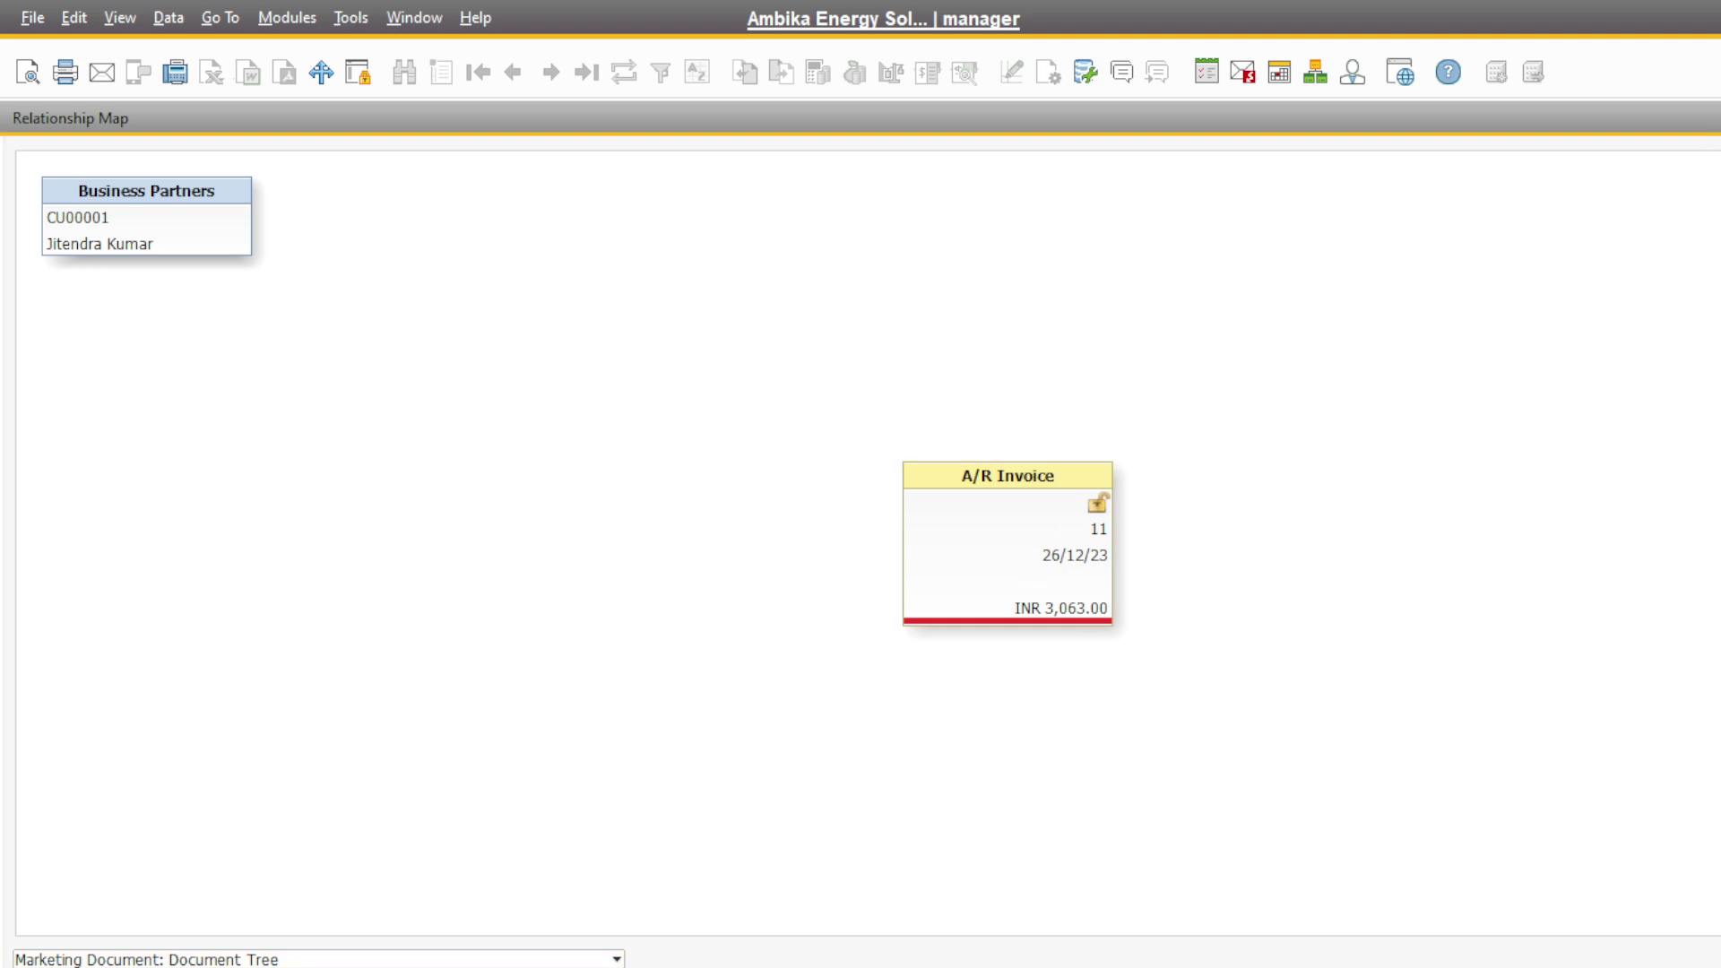
key("Escape")
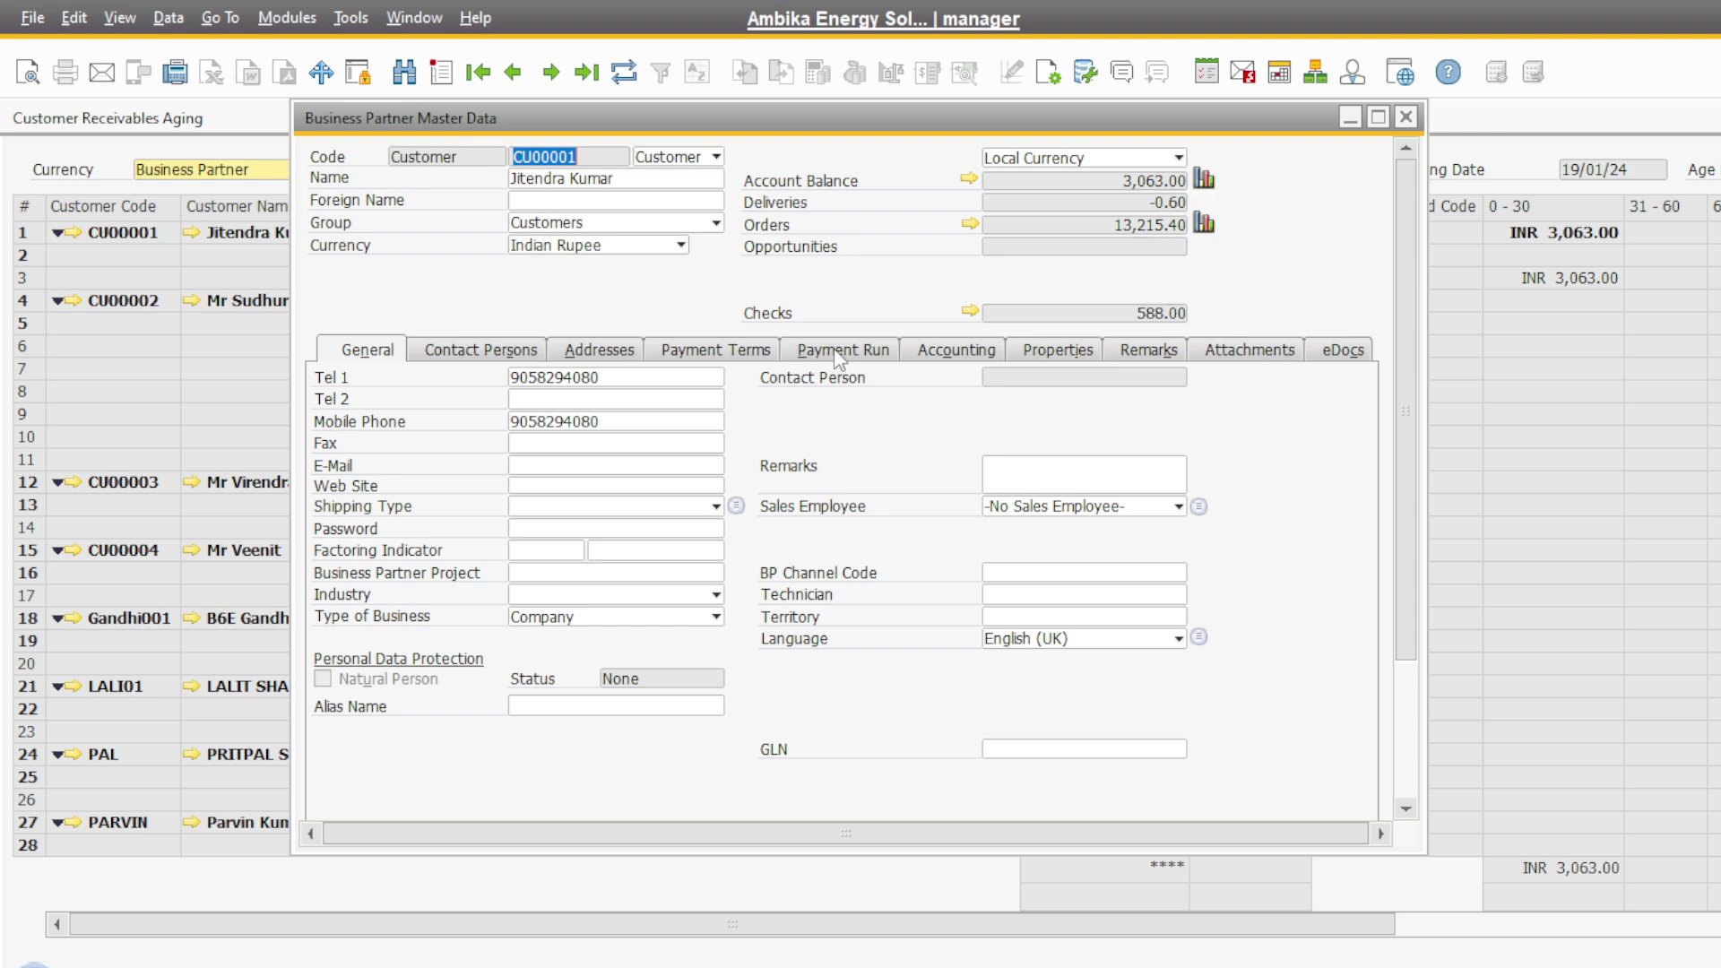
Step: Check CU00001's payment terms (10% On Site Visit 40% Advance), then return to the aging report
left_click(738, 357)
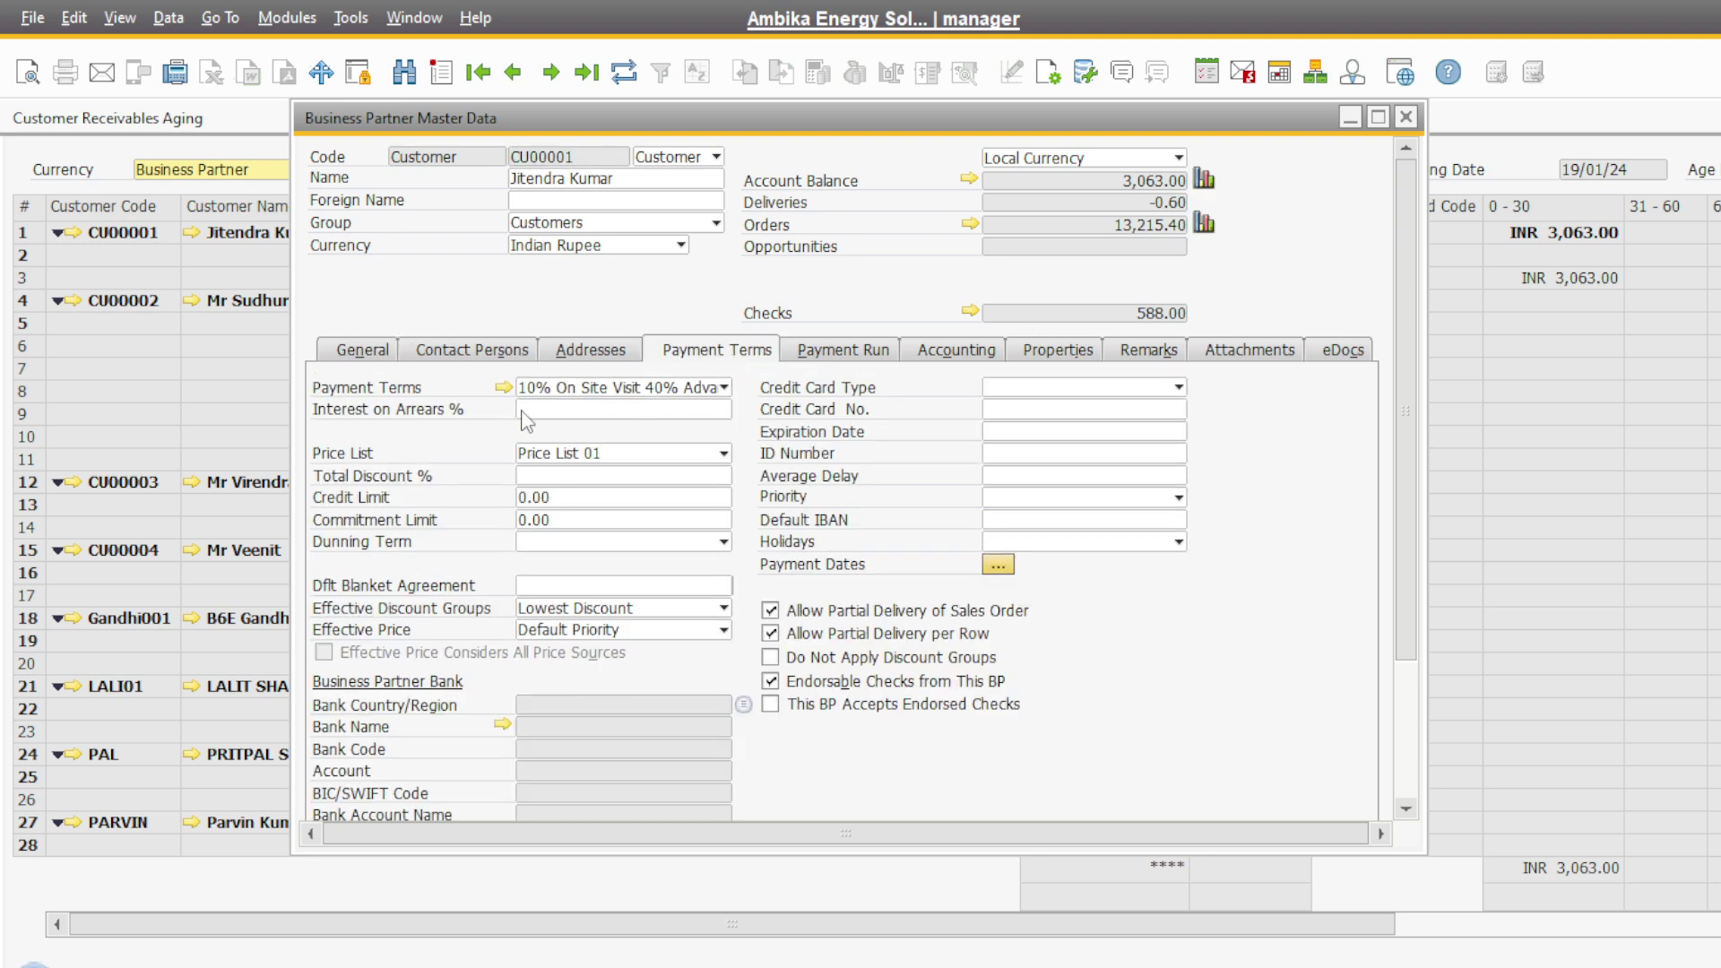
left_click(503, 388)
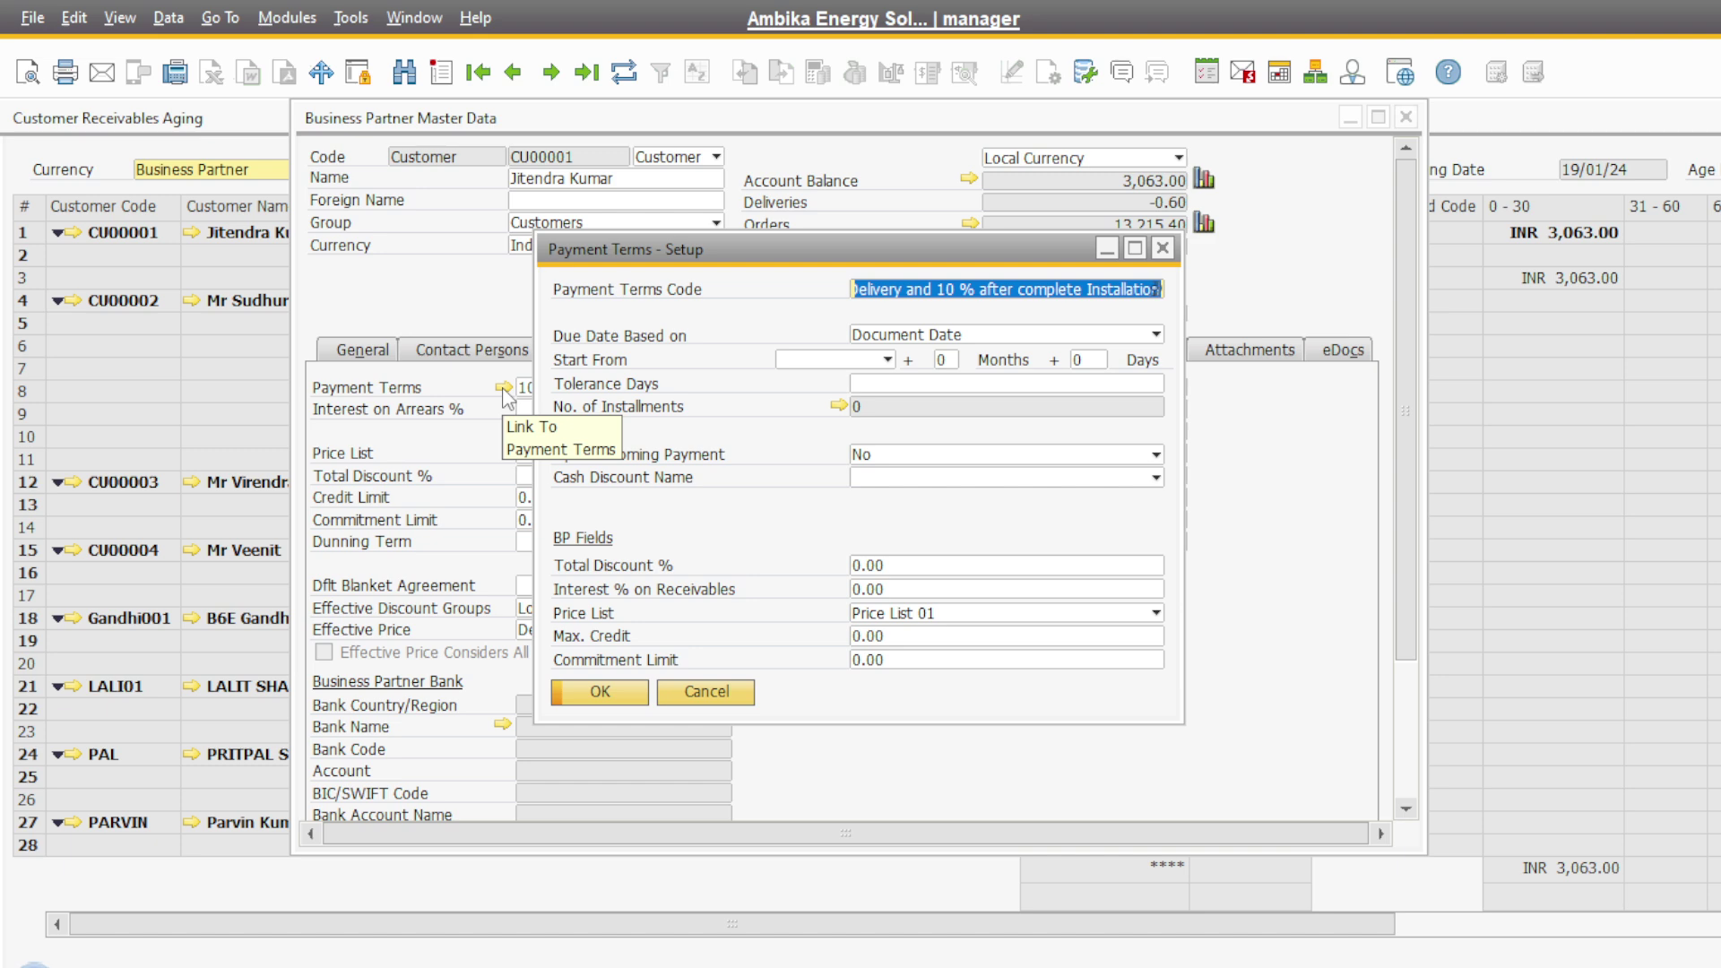
left_click(1165, 250)
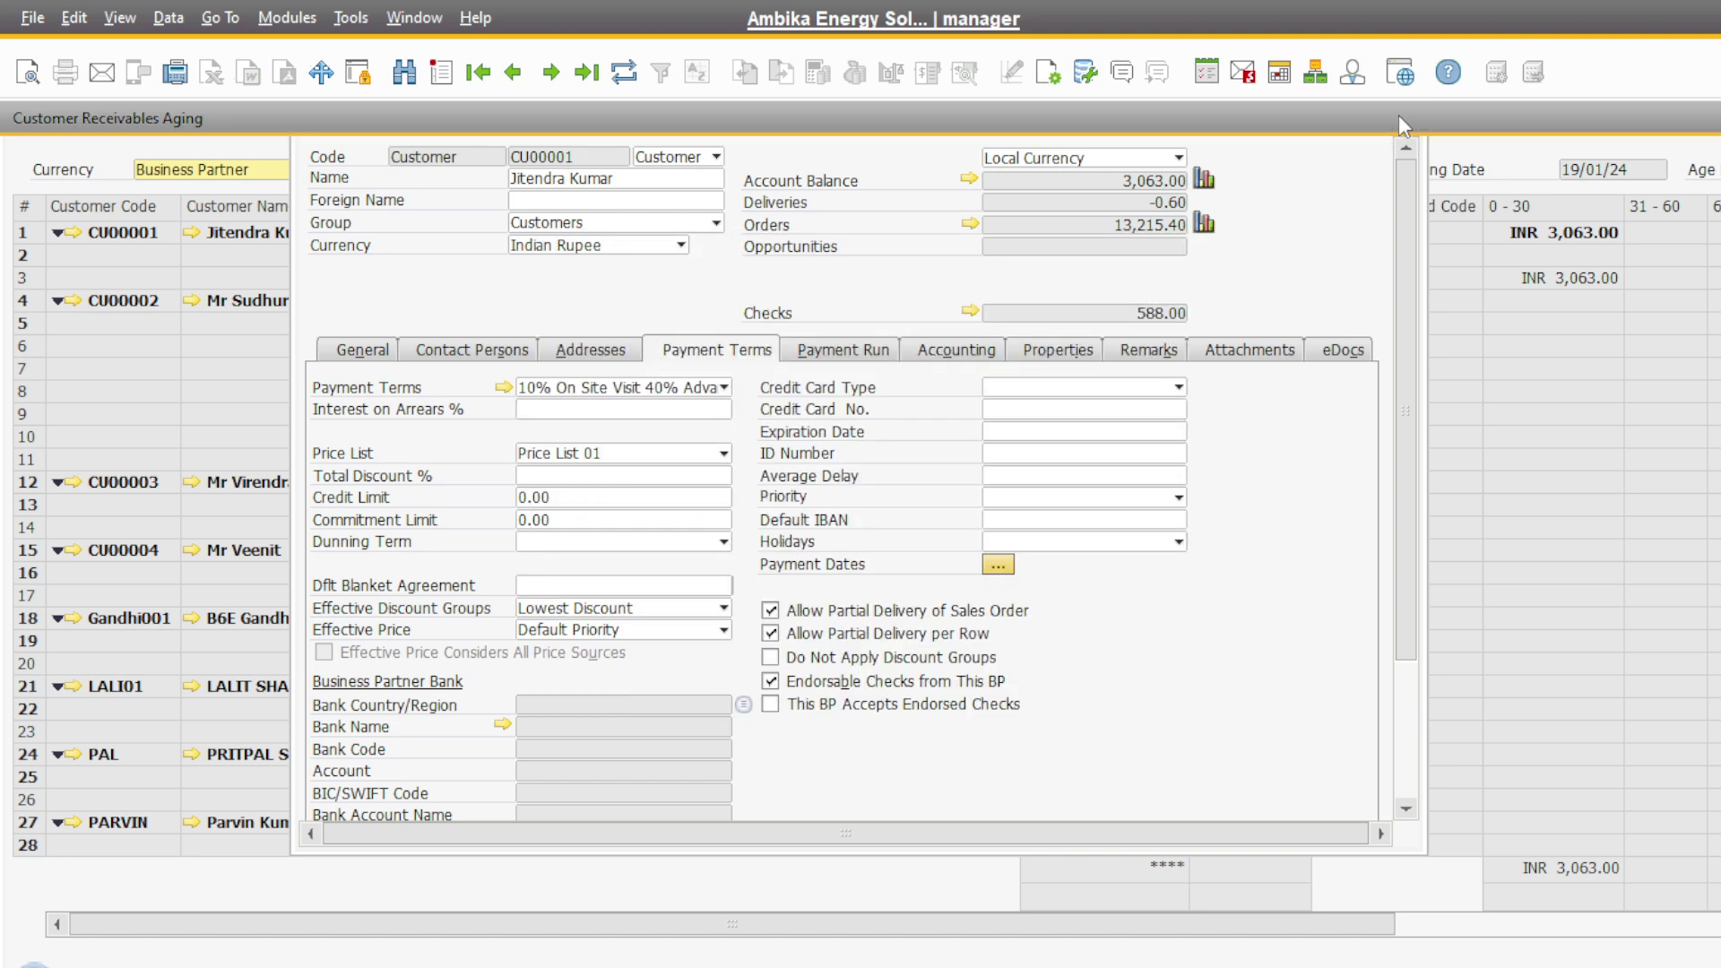
left_click(1398, 115)
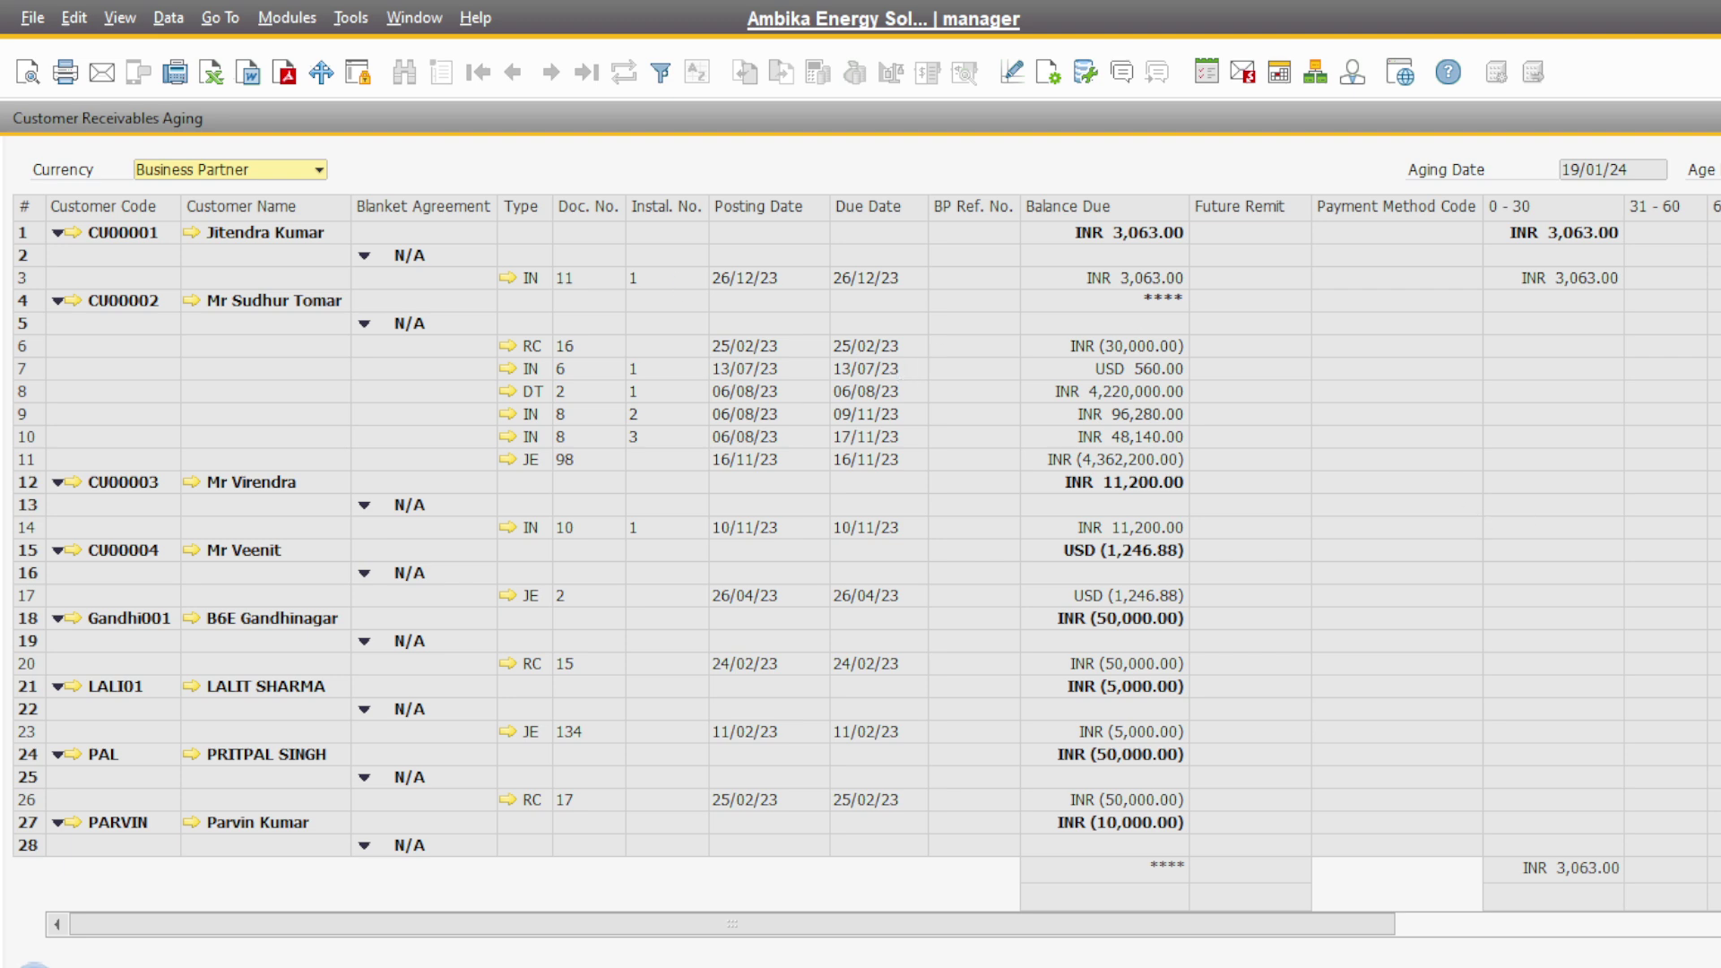
Step: Open CU00002's Incoming Payment 16 from row 6 of the receivables aging grid
scroll(860, 529, "right", 1)
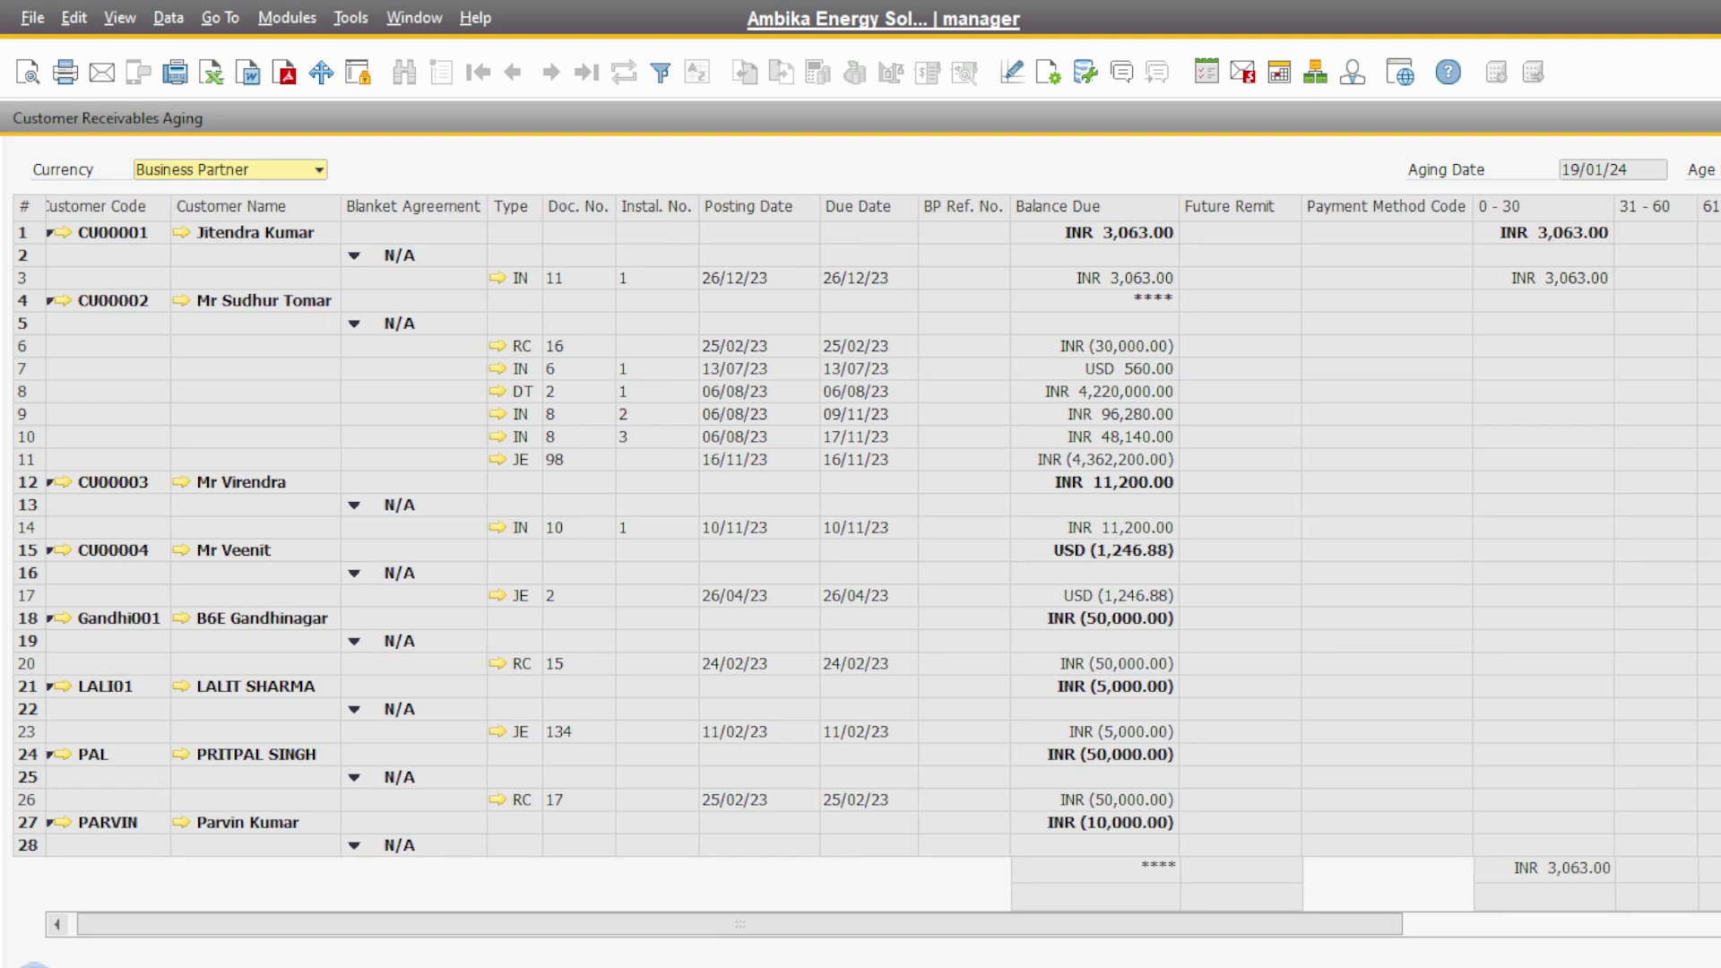
scroll(1282, 734, "right", 1)
scroll(1281, 735, "right", 1)
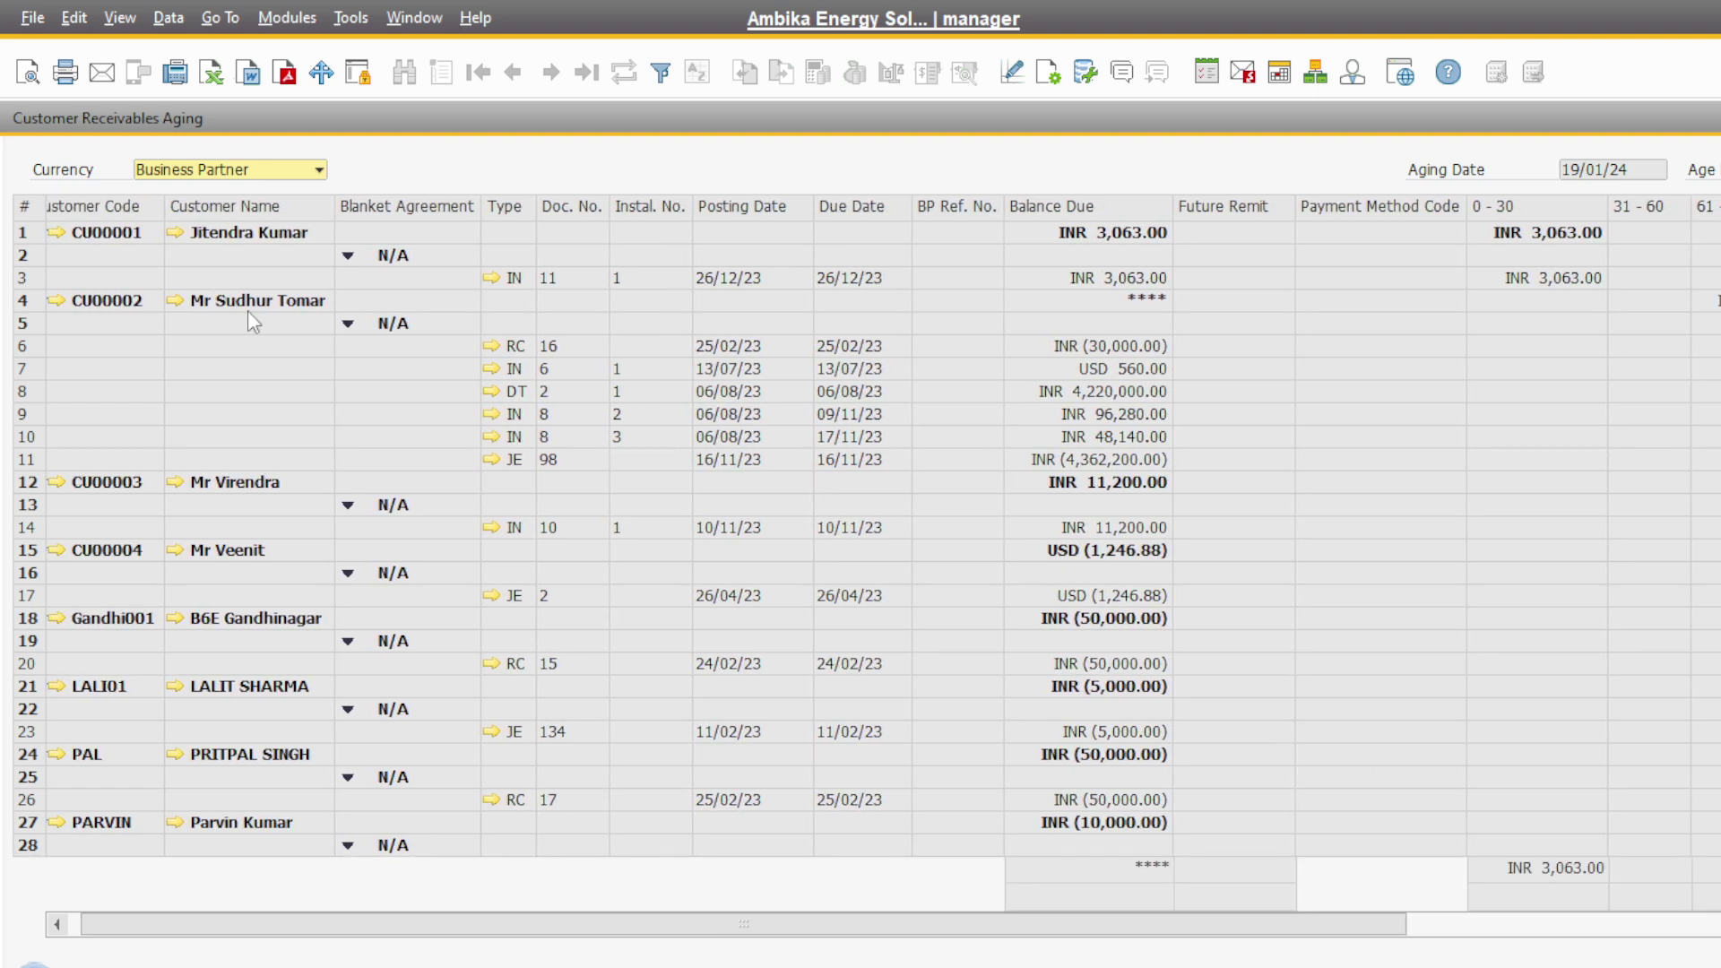
scroll(396, 339, "right", 1)
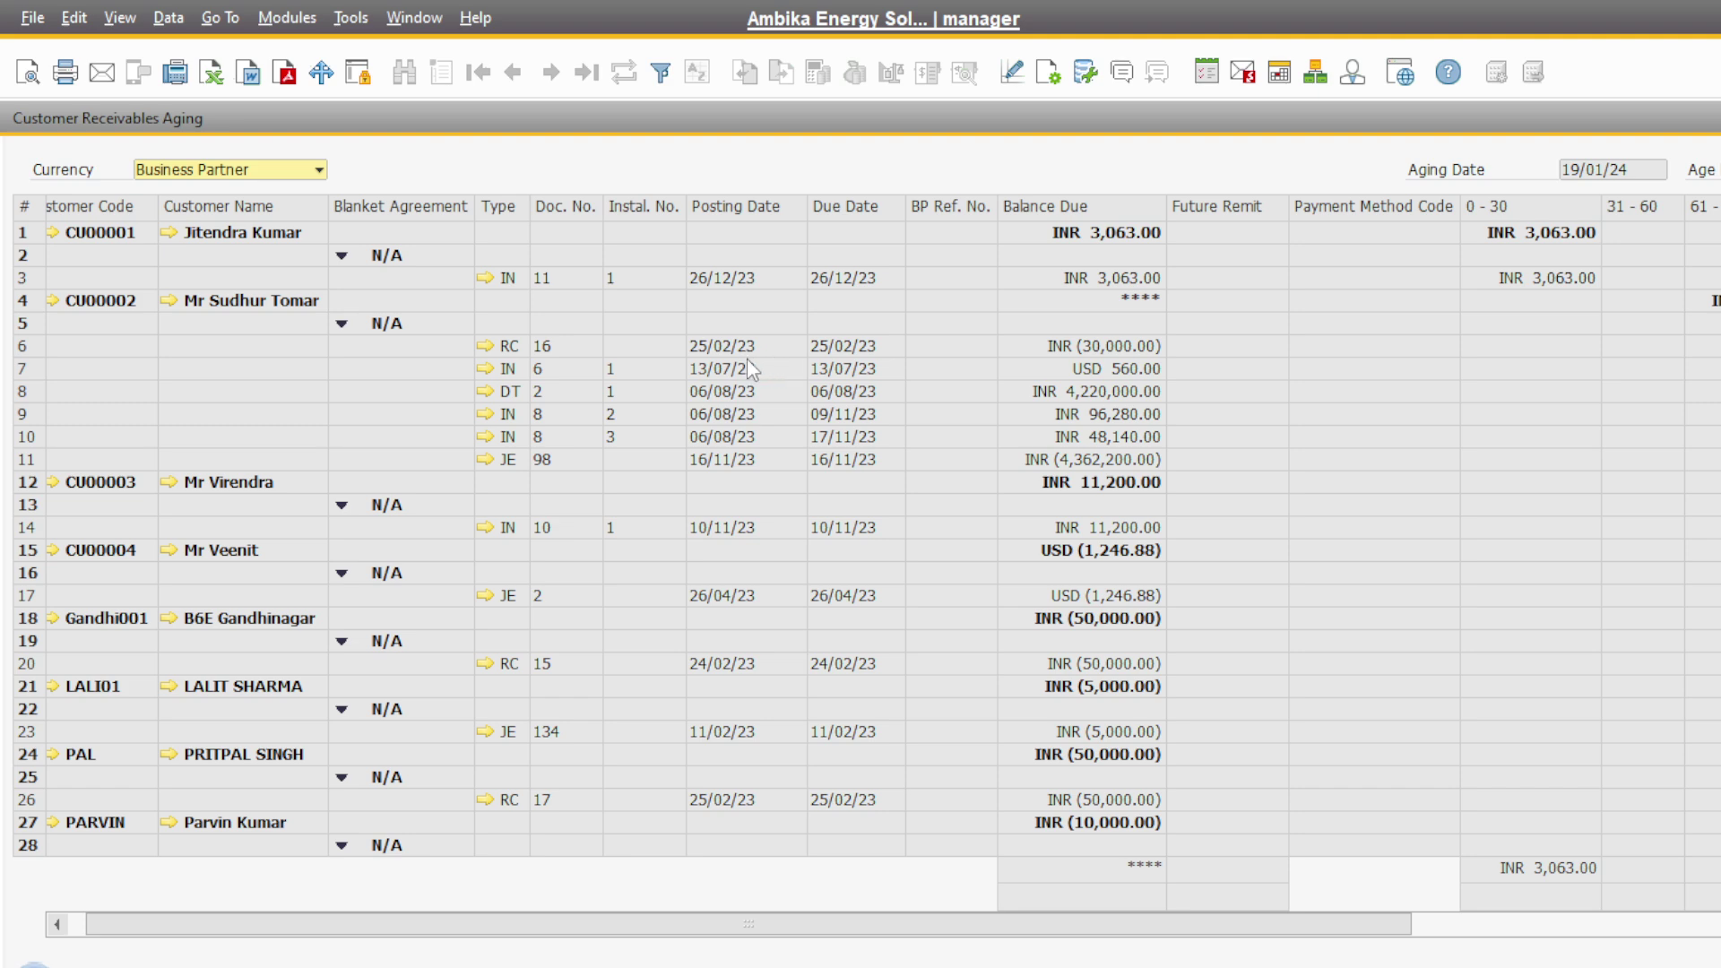
left_click(491, 346)
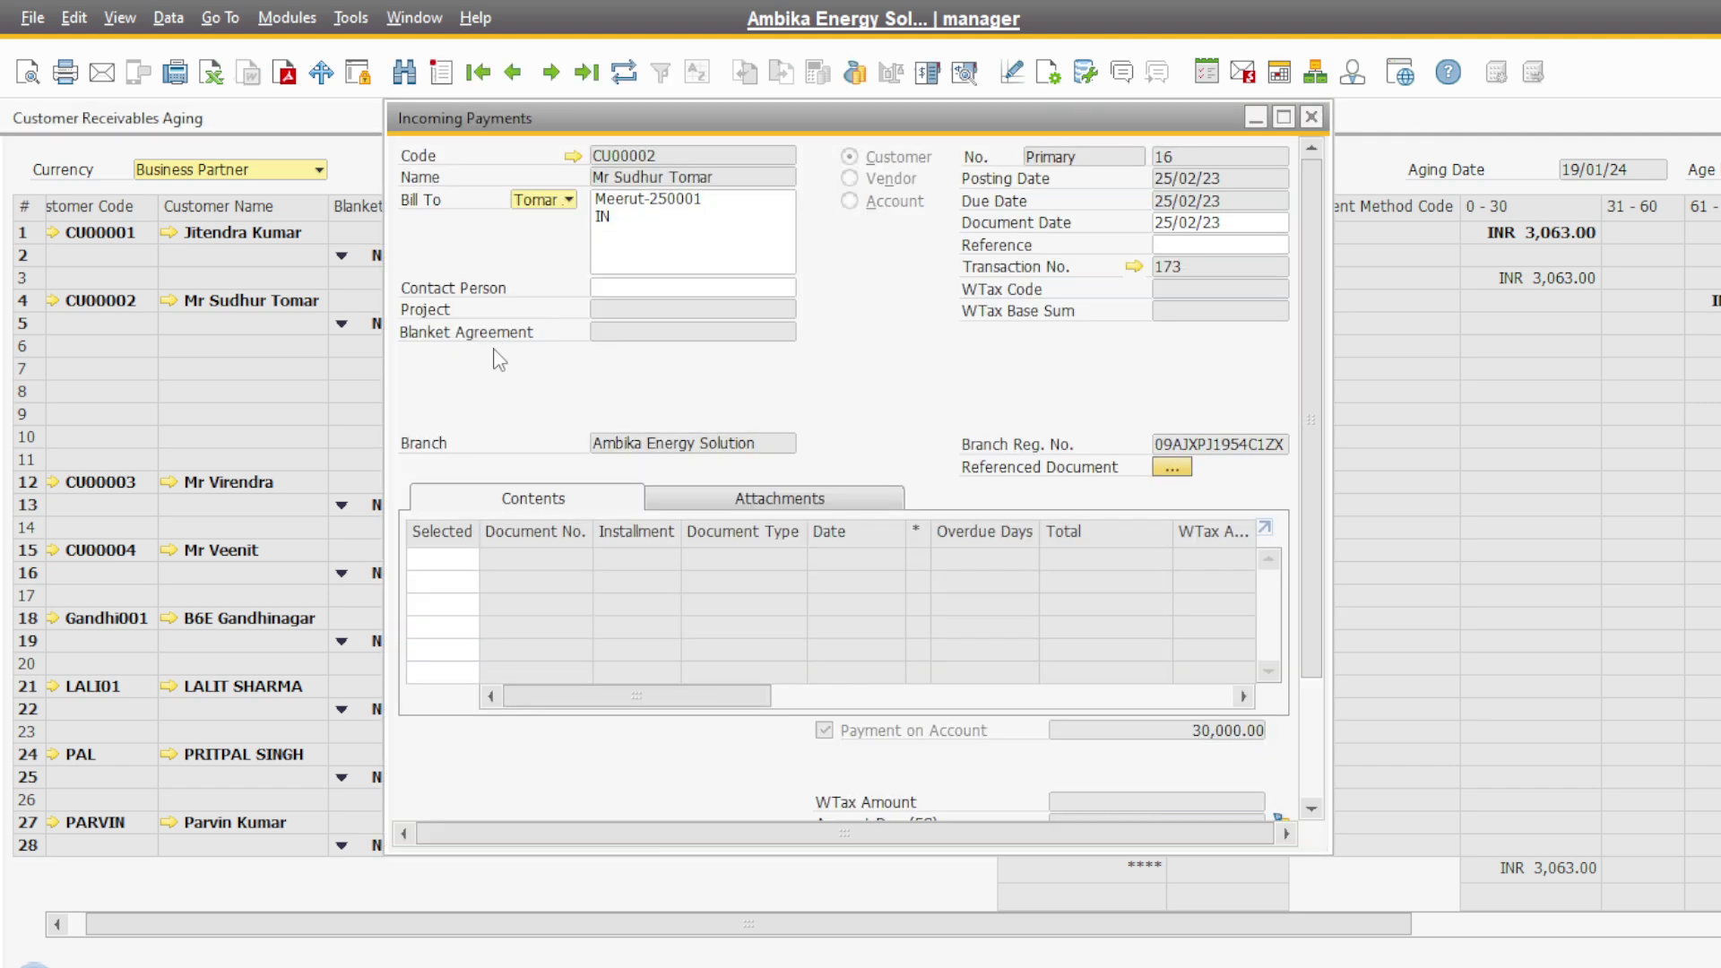
Step: Close Incoming Payment 16 and open CU00002's USD A/R Invoice 6 from row 7
left_click(1309, 117)
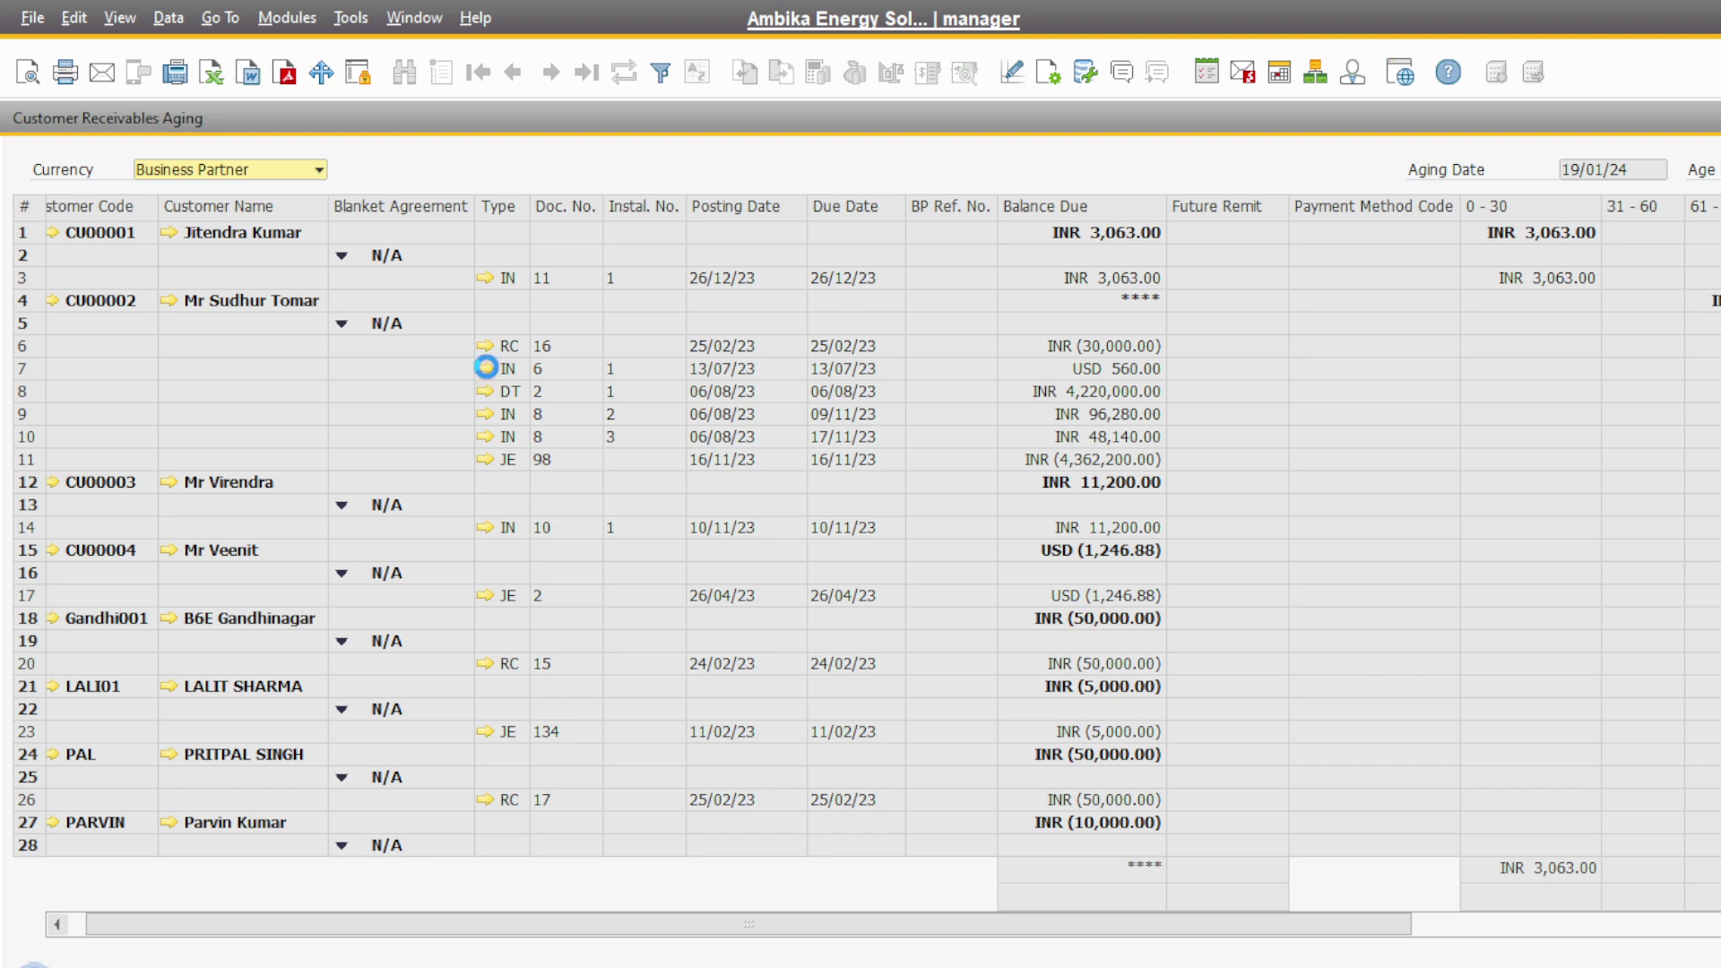
left_click(485, 368)
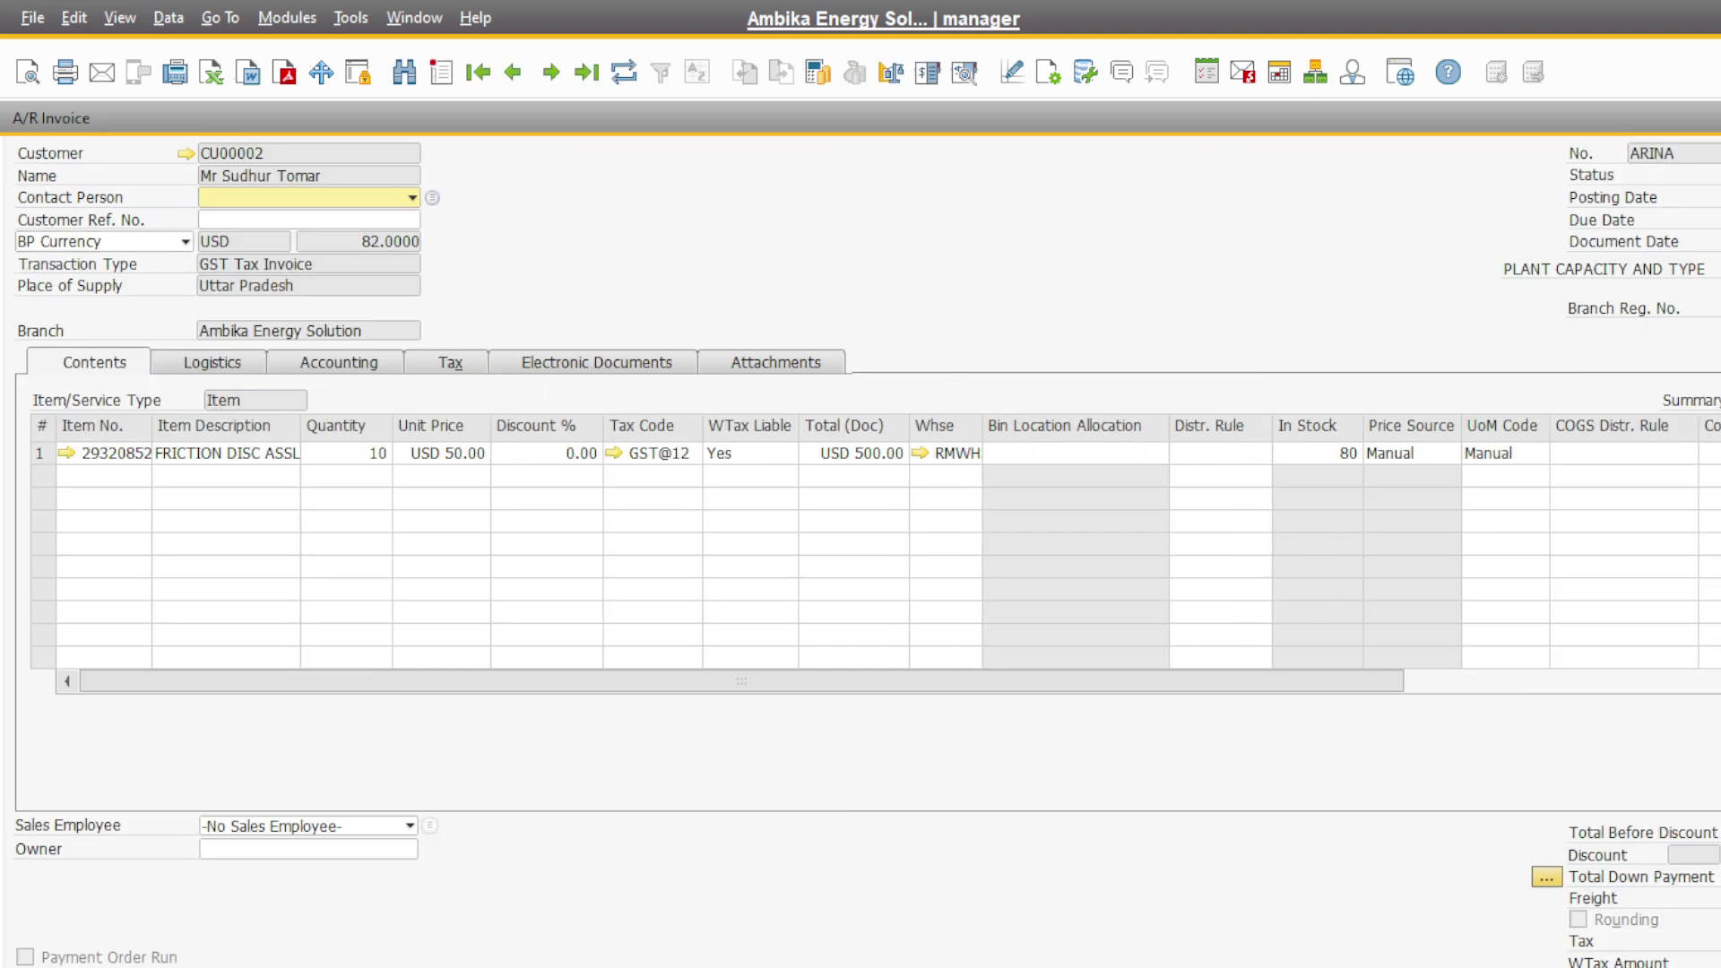
Step: Close A/R Invoice 6 to return to the Customer Receivables Aging report
key("Escape")
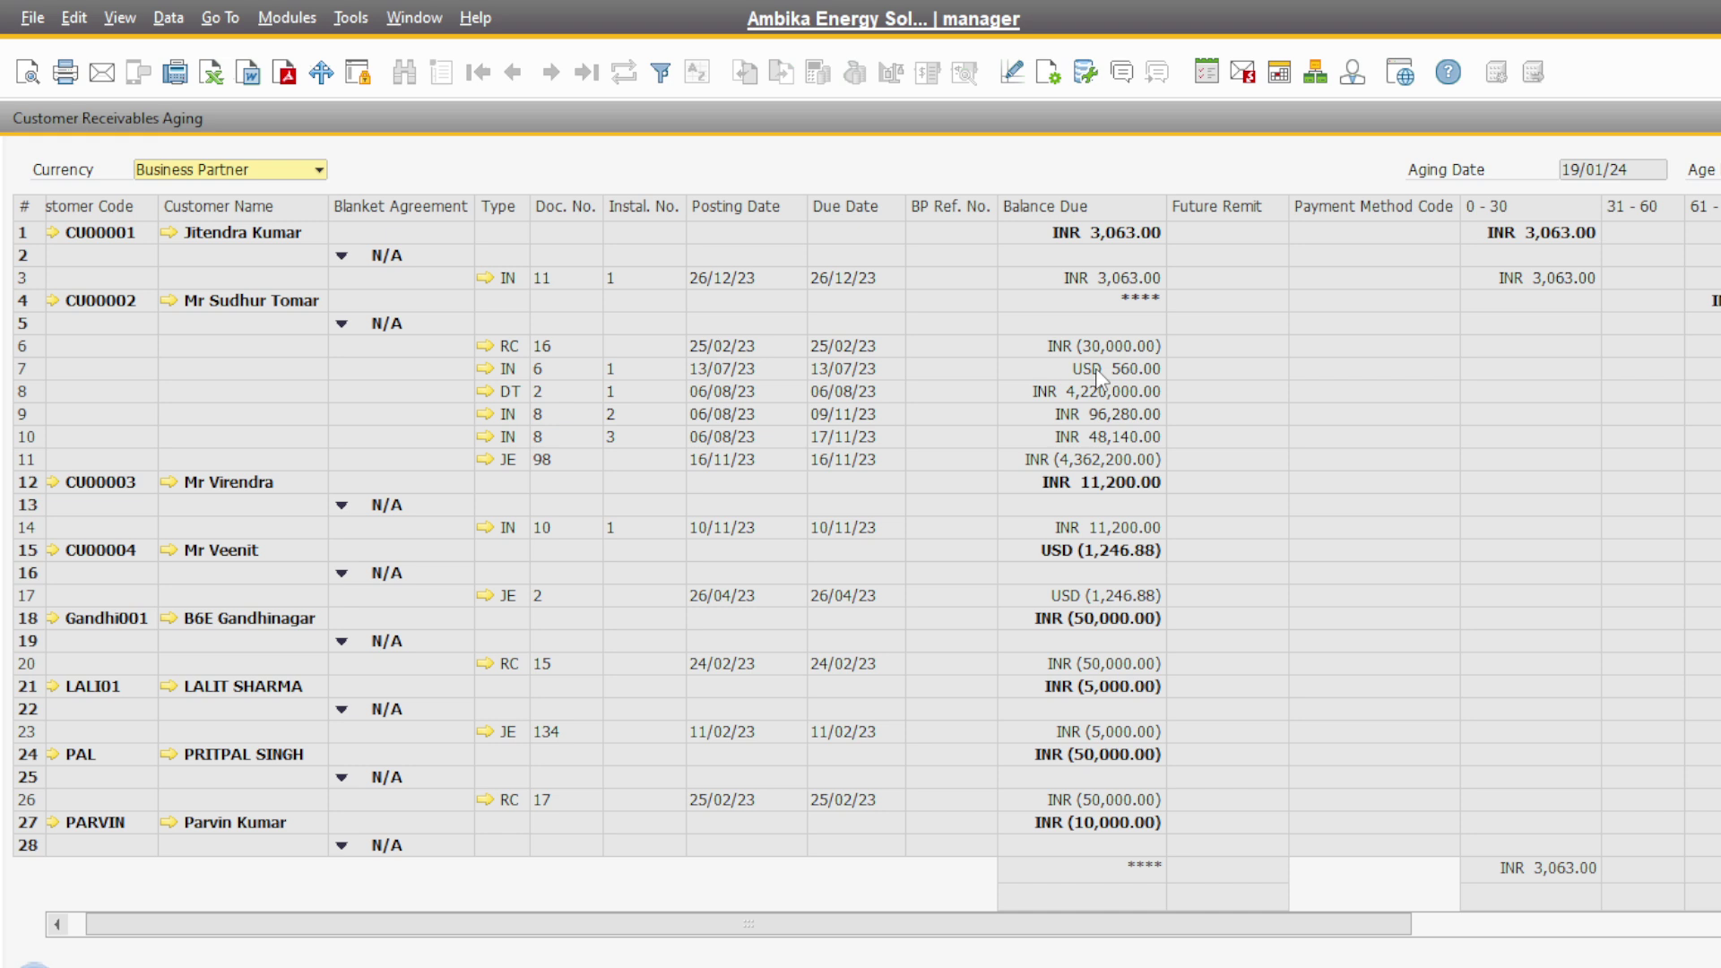
Step: Scroll the aging grid right until the 61–90 and 91–120 bucket columns show
scroll(861, 529, "right", 1)
scroll(1536, 864, "right", 1)
left_click_drag(1259, 932, 1425, 934)
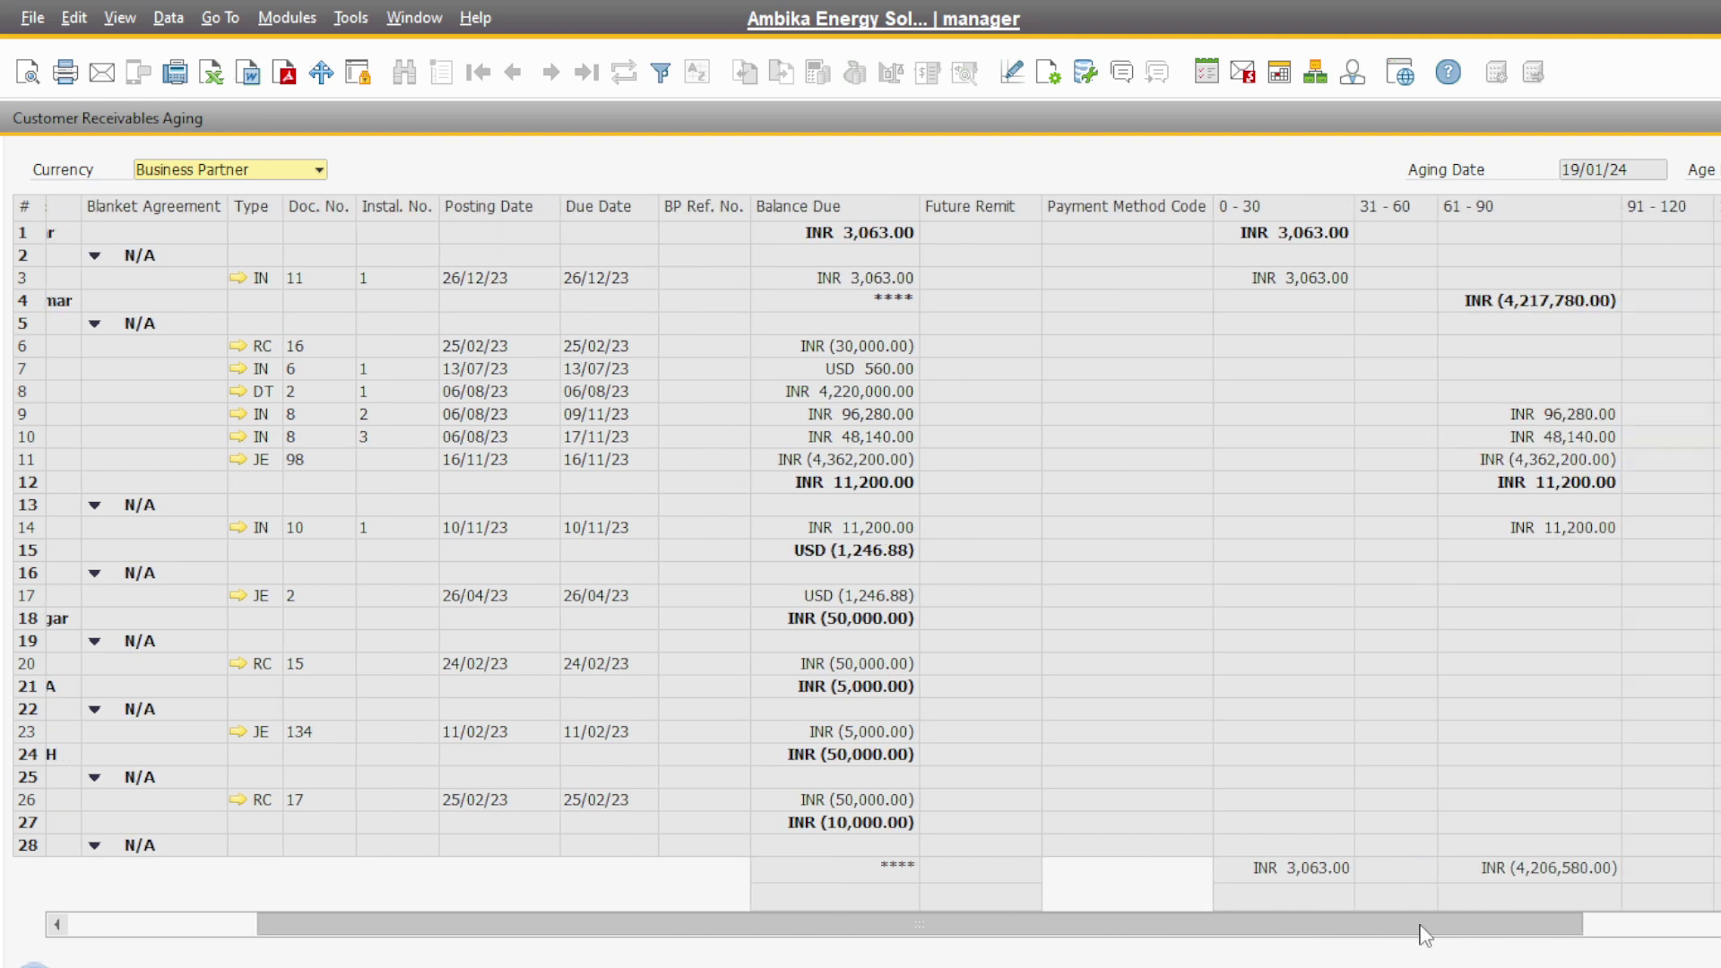
left_click_drag(1425, 935, 1274, 967)
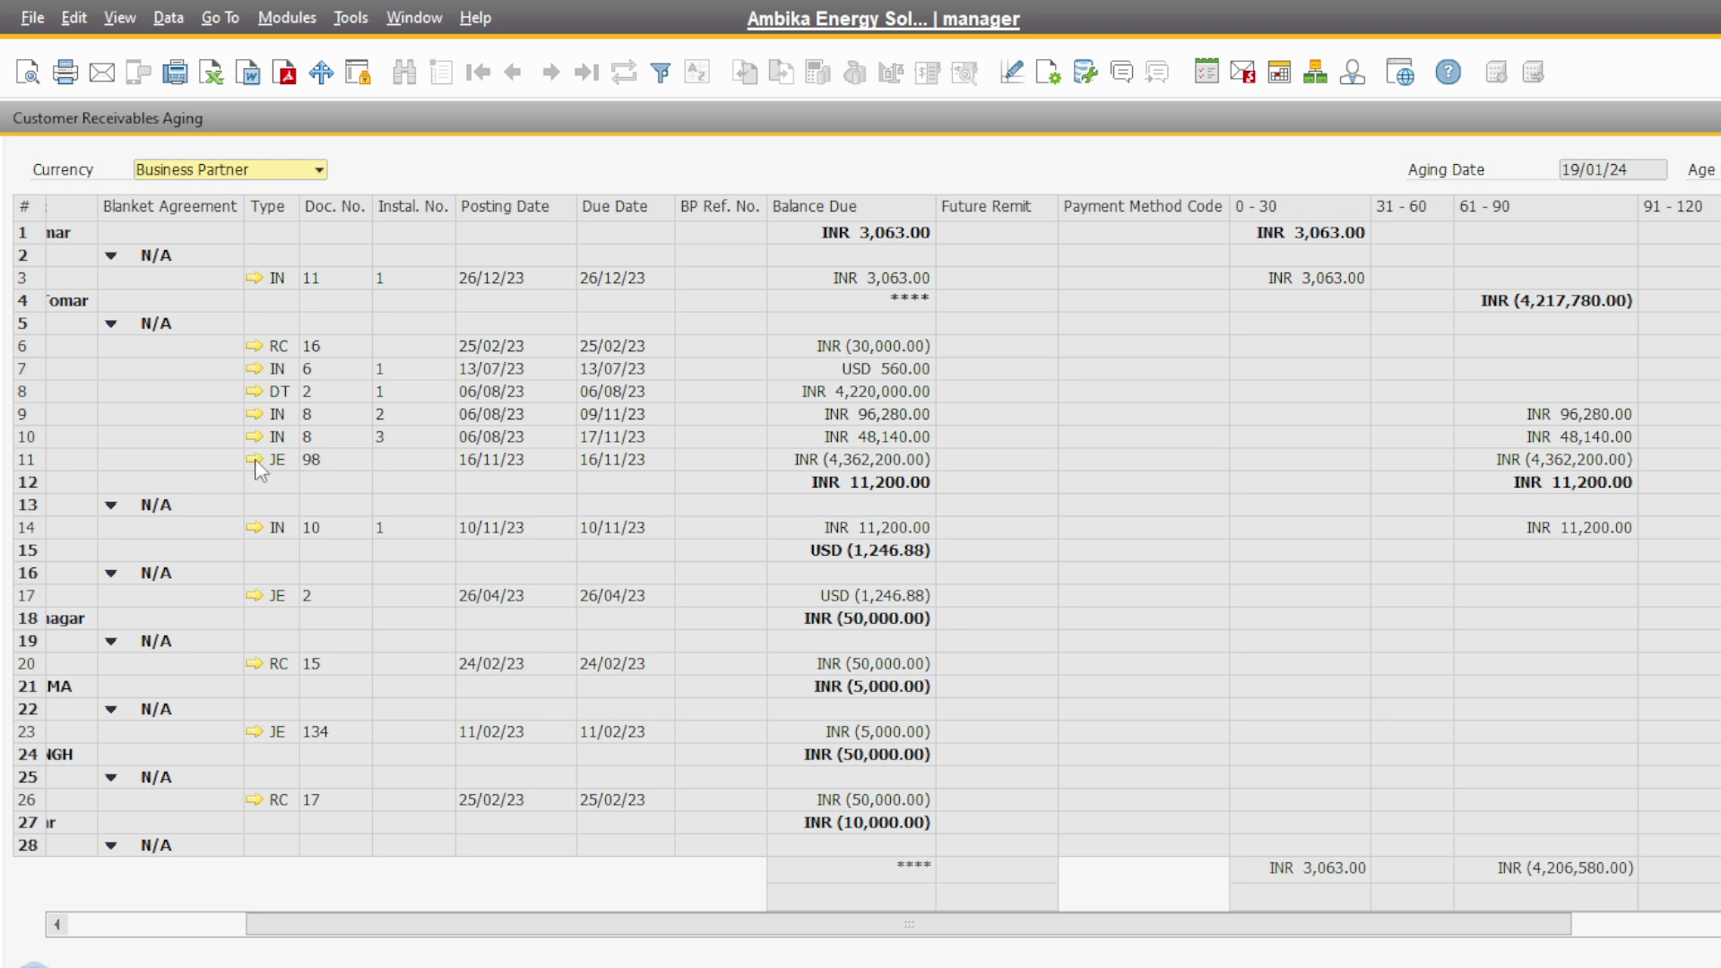
left_click(252, 392)
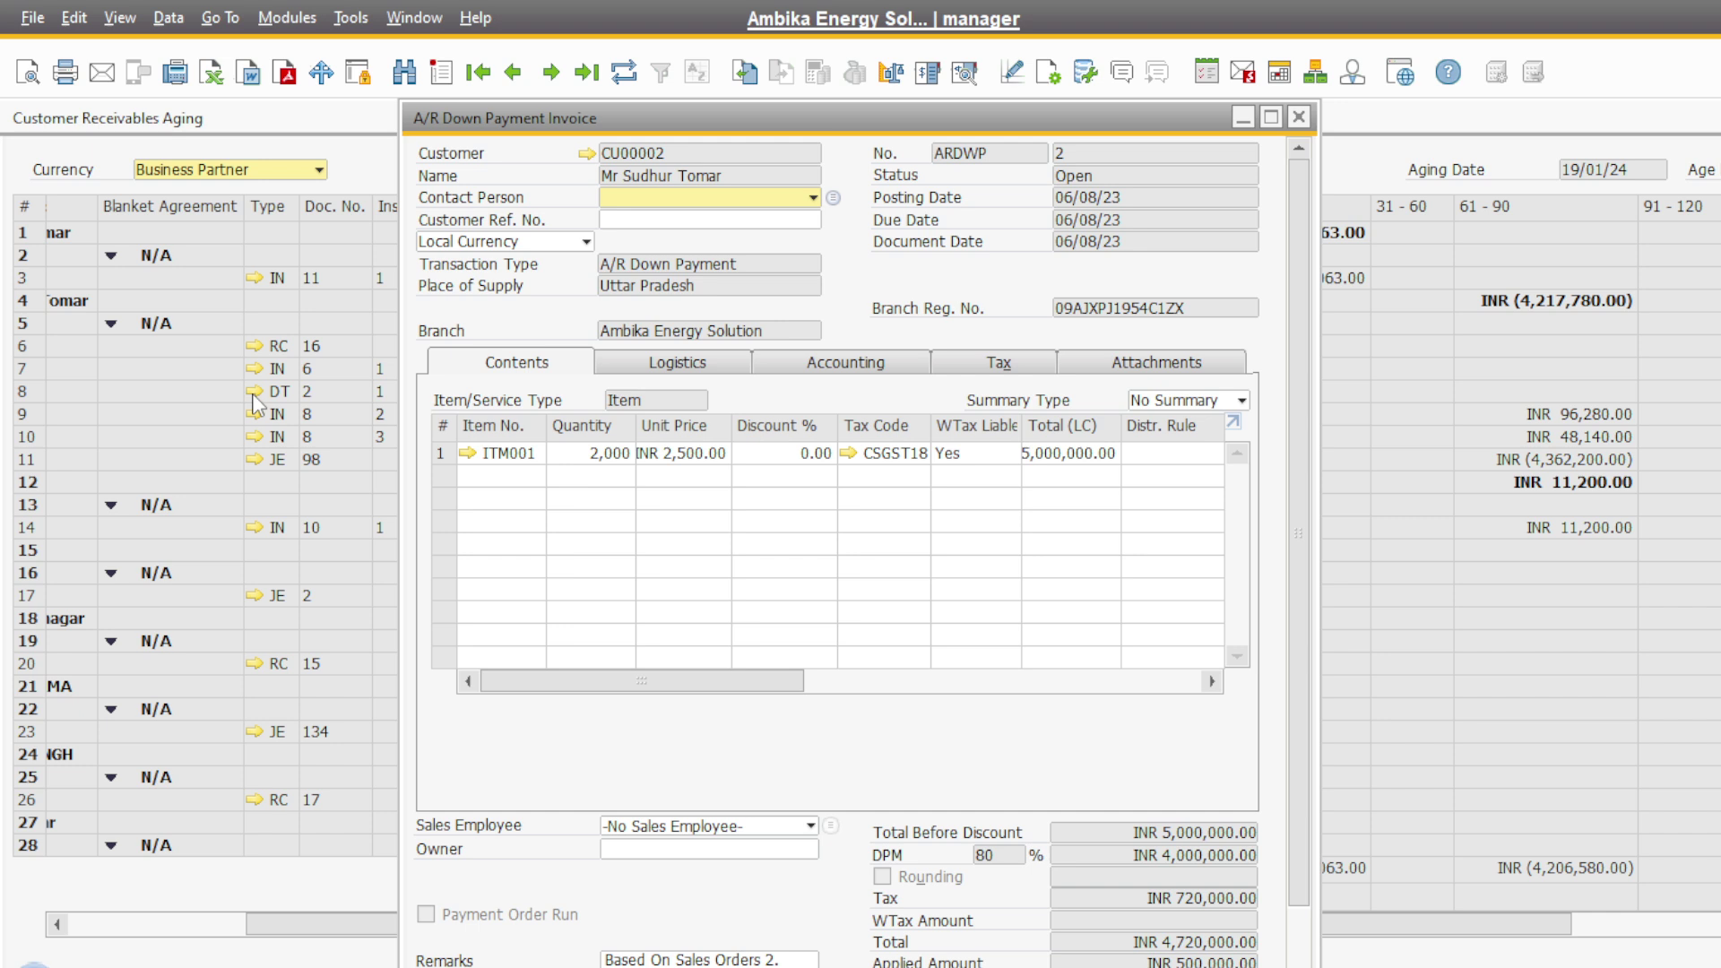
left_click(1299, 119)
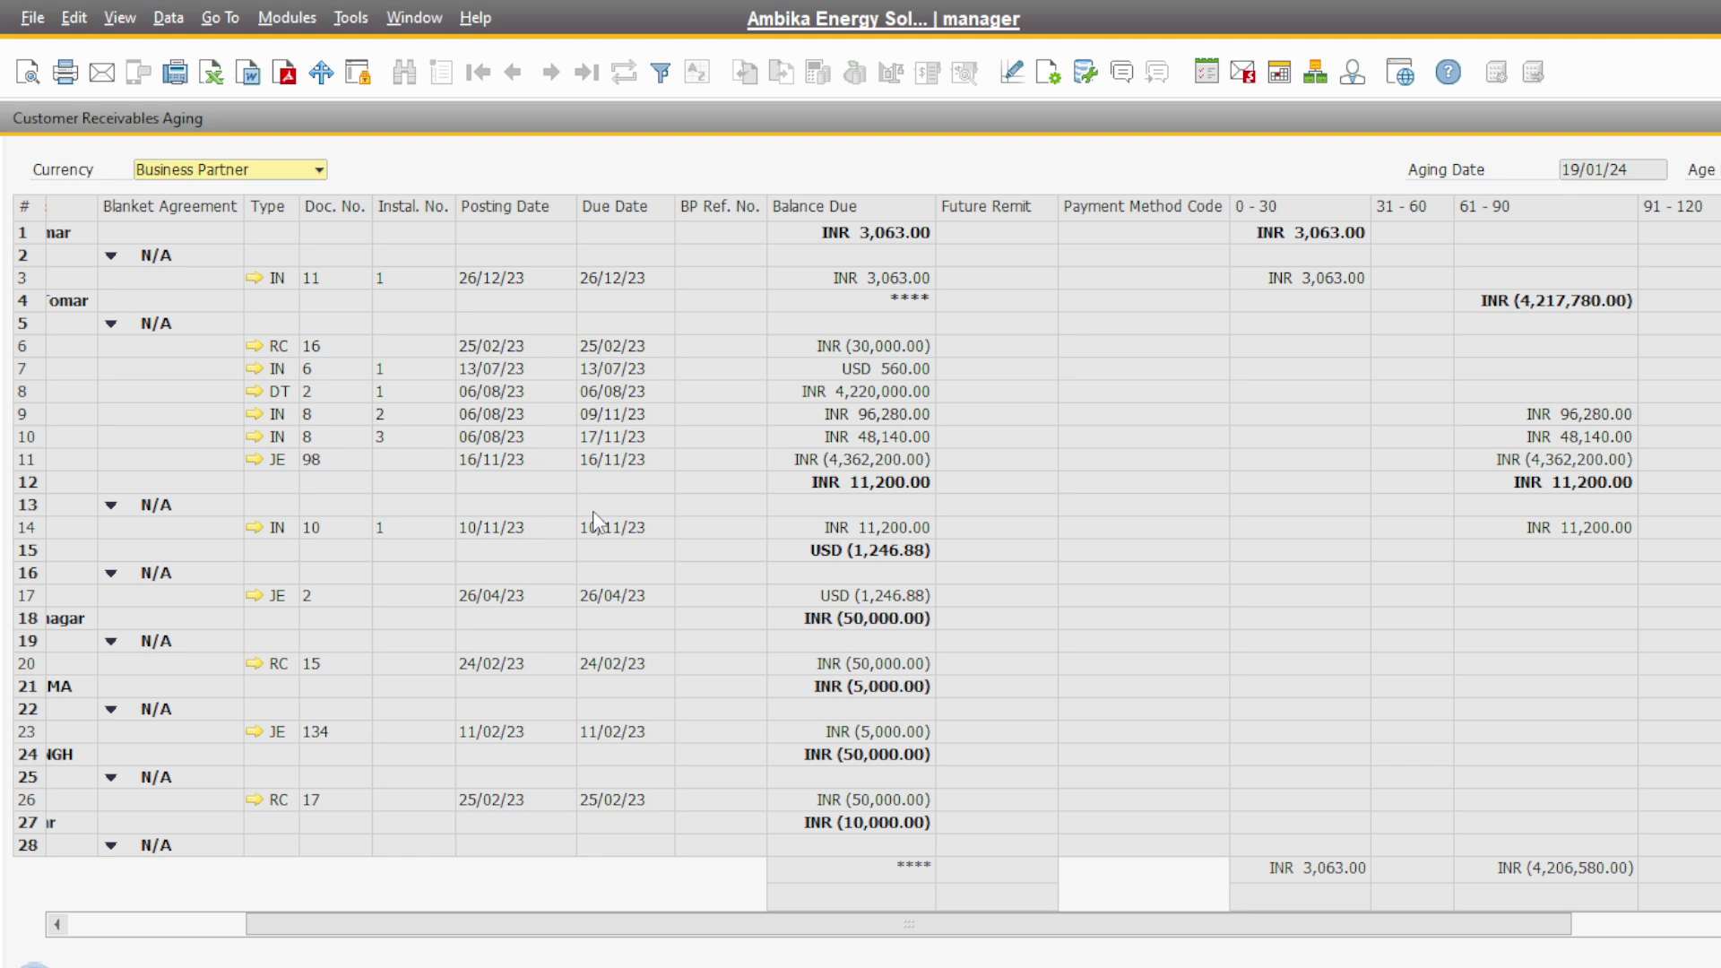
Step: Scroll out to the 121+ and Doubtful Debt columns, back to customer codes, then close the report
left_click(1677, 932)
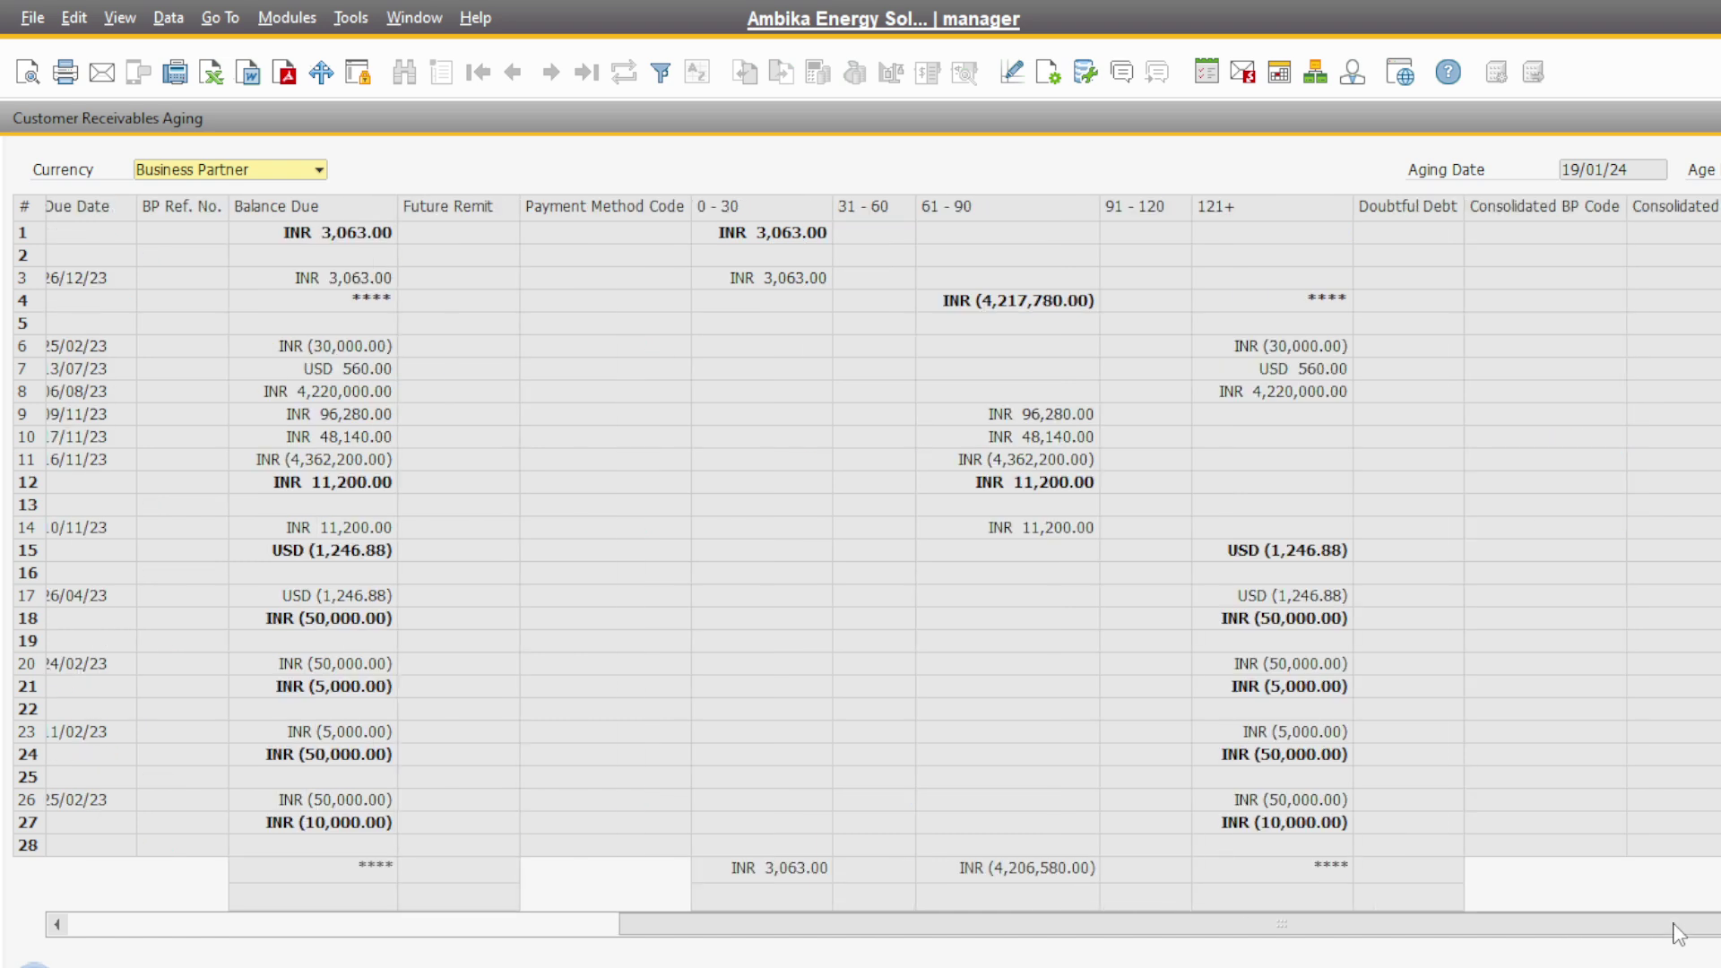
left_click(56, 924)
left_click(56, 924)
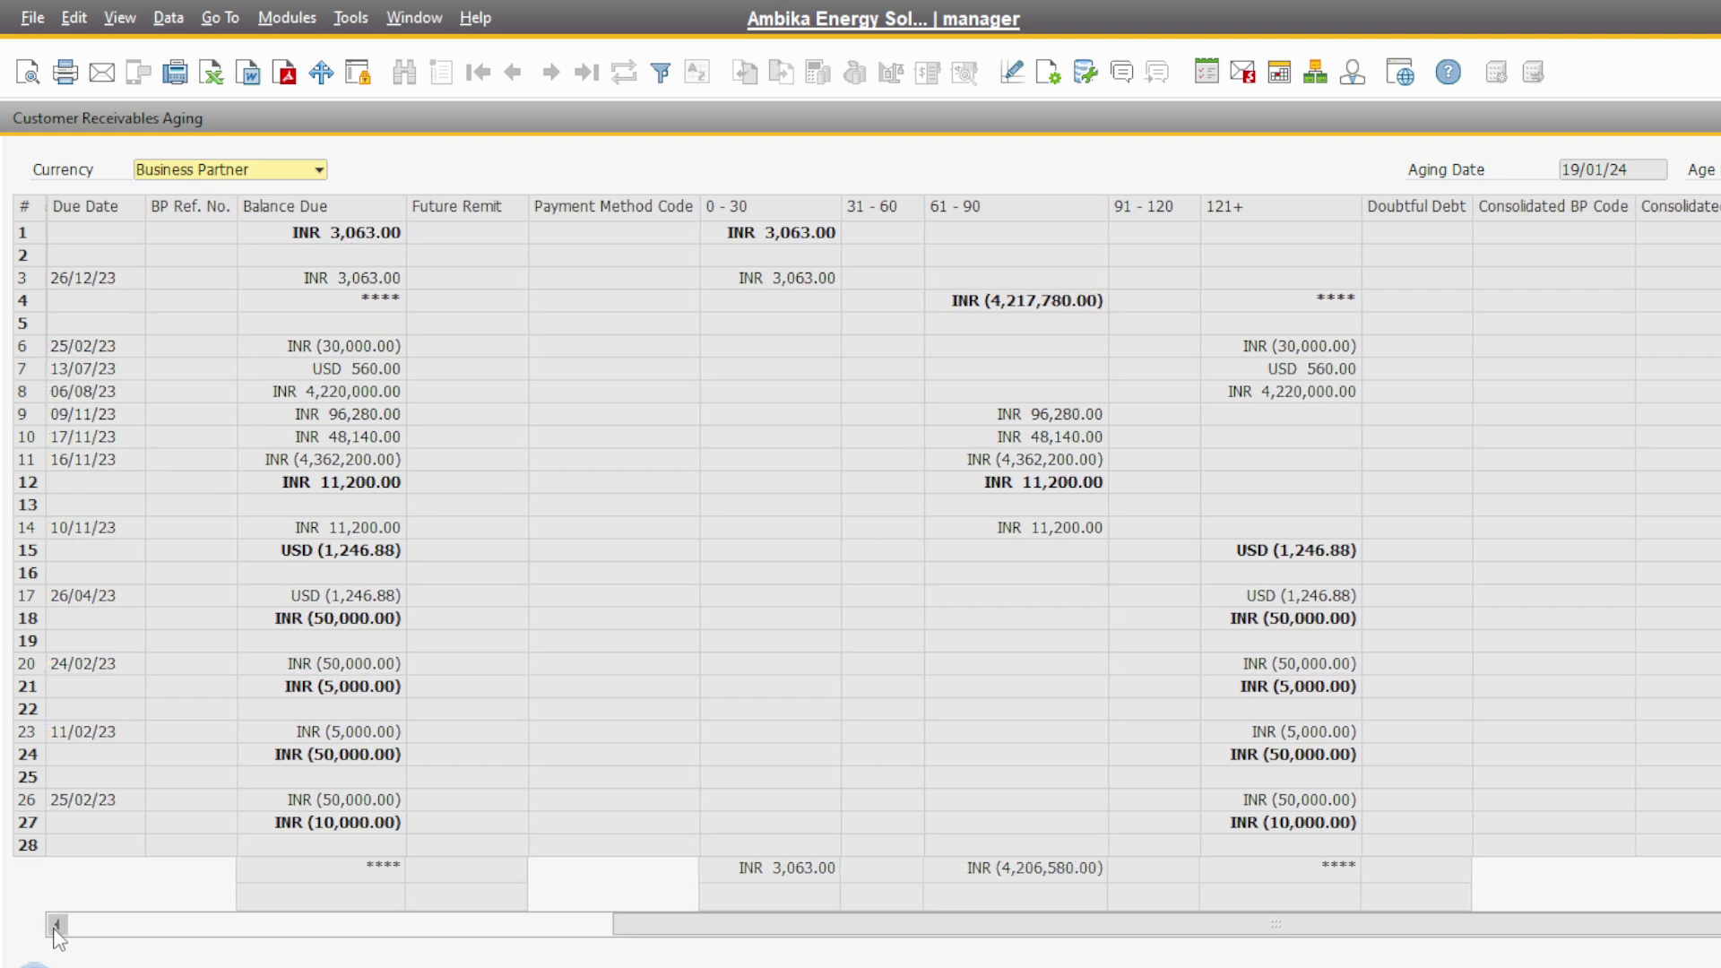
left_click(136, 933)
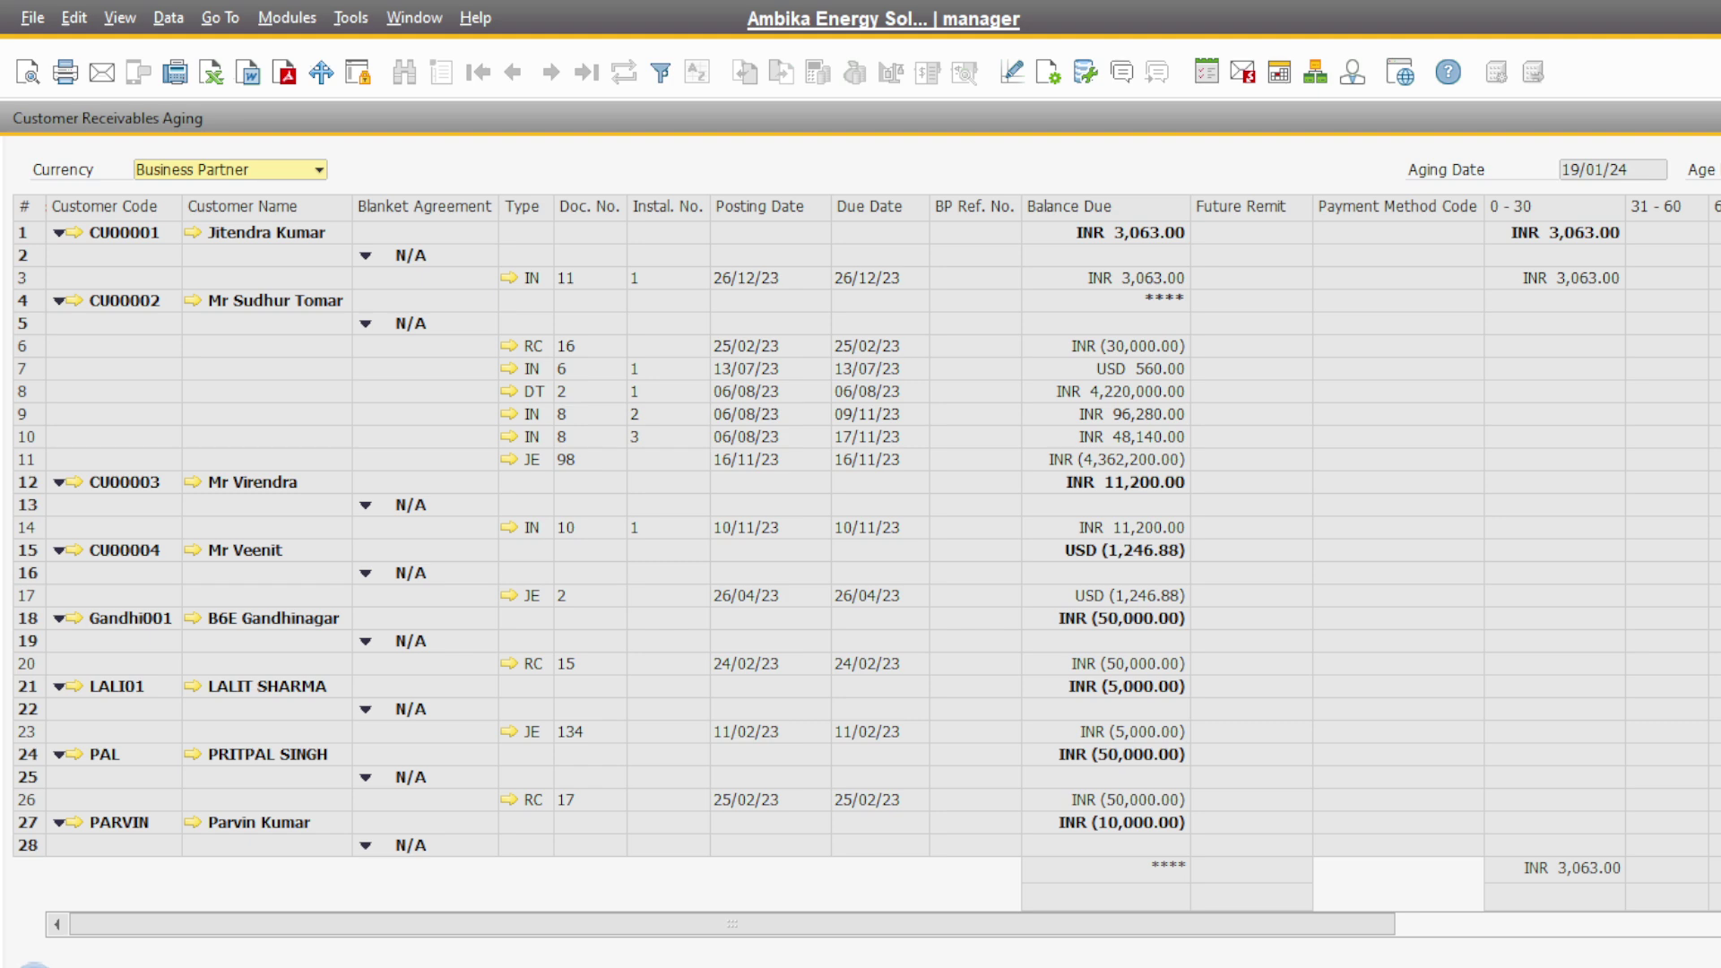
key("Escape")
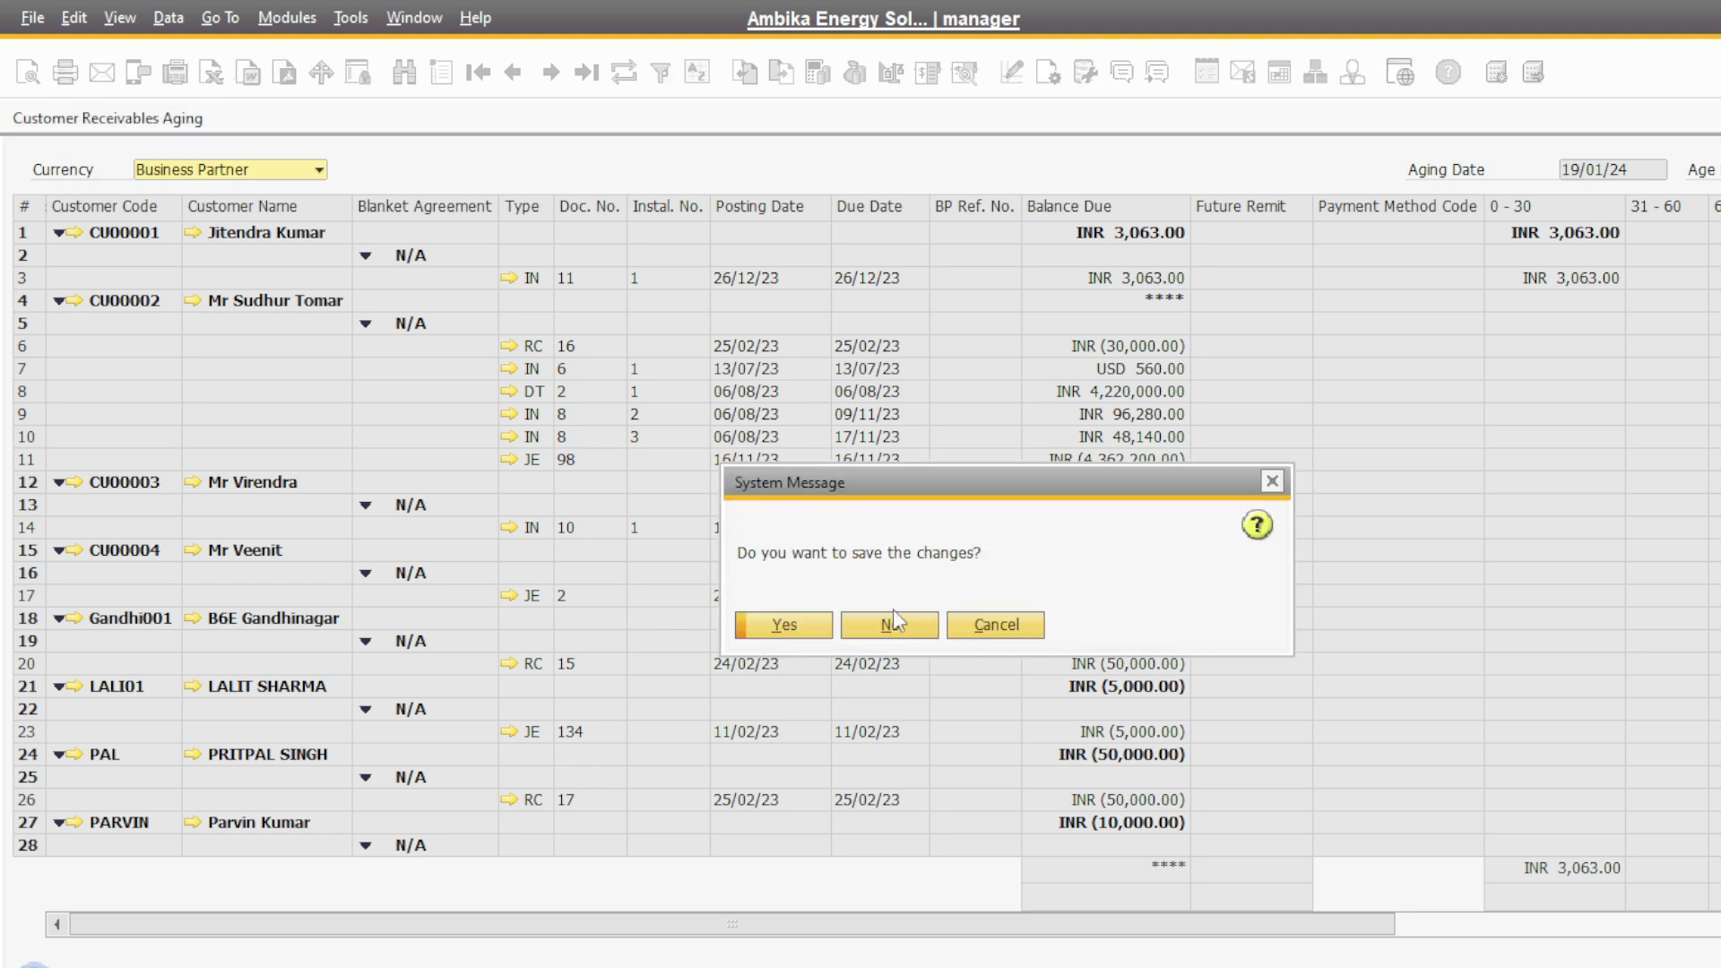
Step: Discard changes, rerun the aging with Interval set to Months, then close it and Selection Criteria
left_click(890, 623)
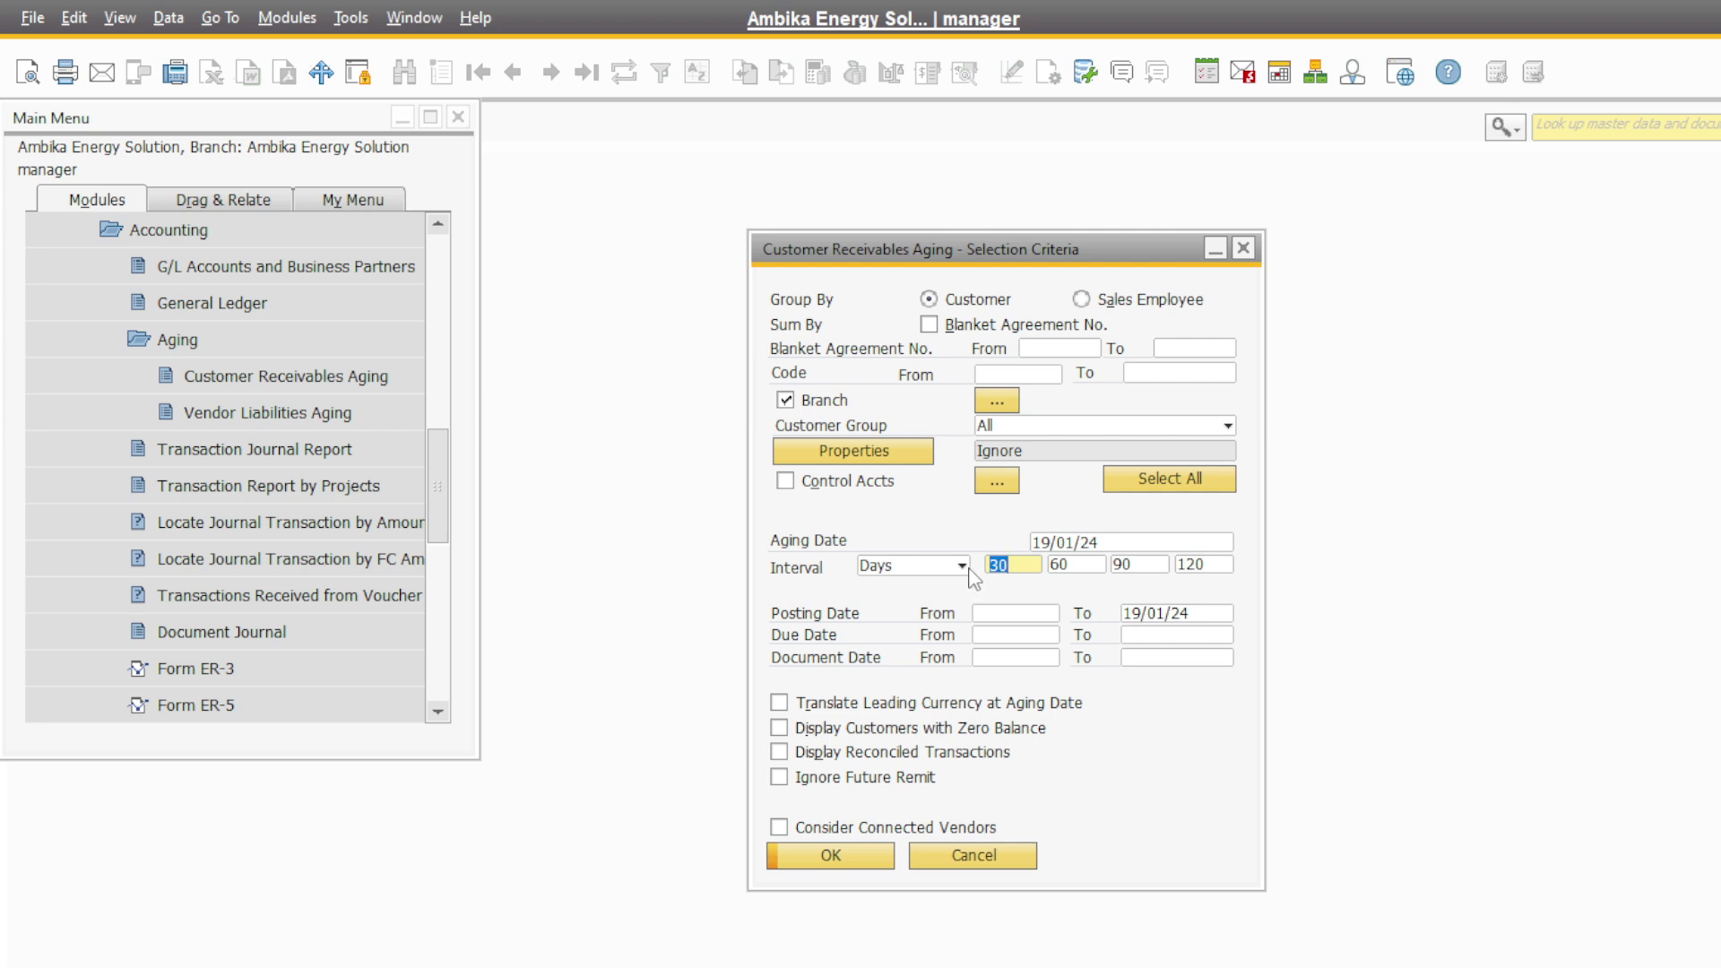
left_click(961, 566)
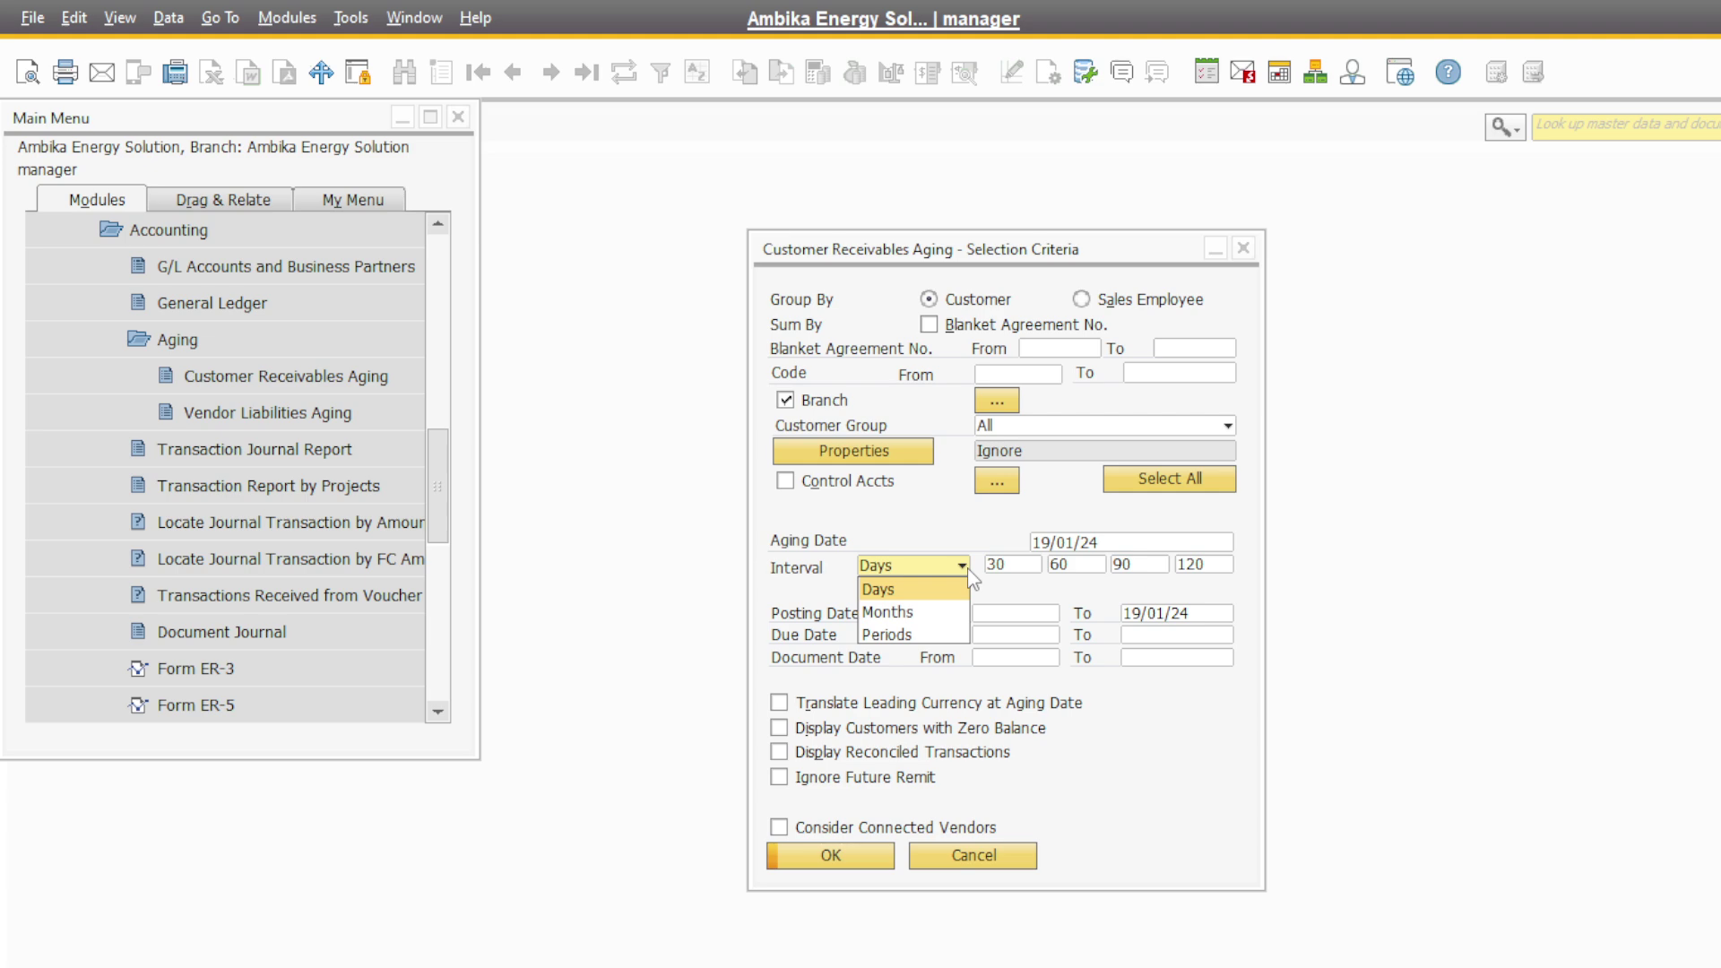
left_click(887, 612)
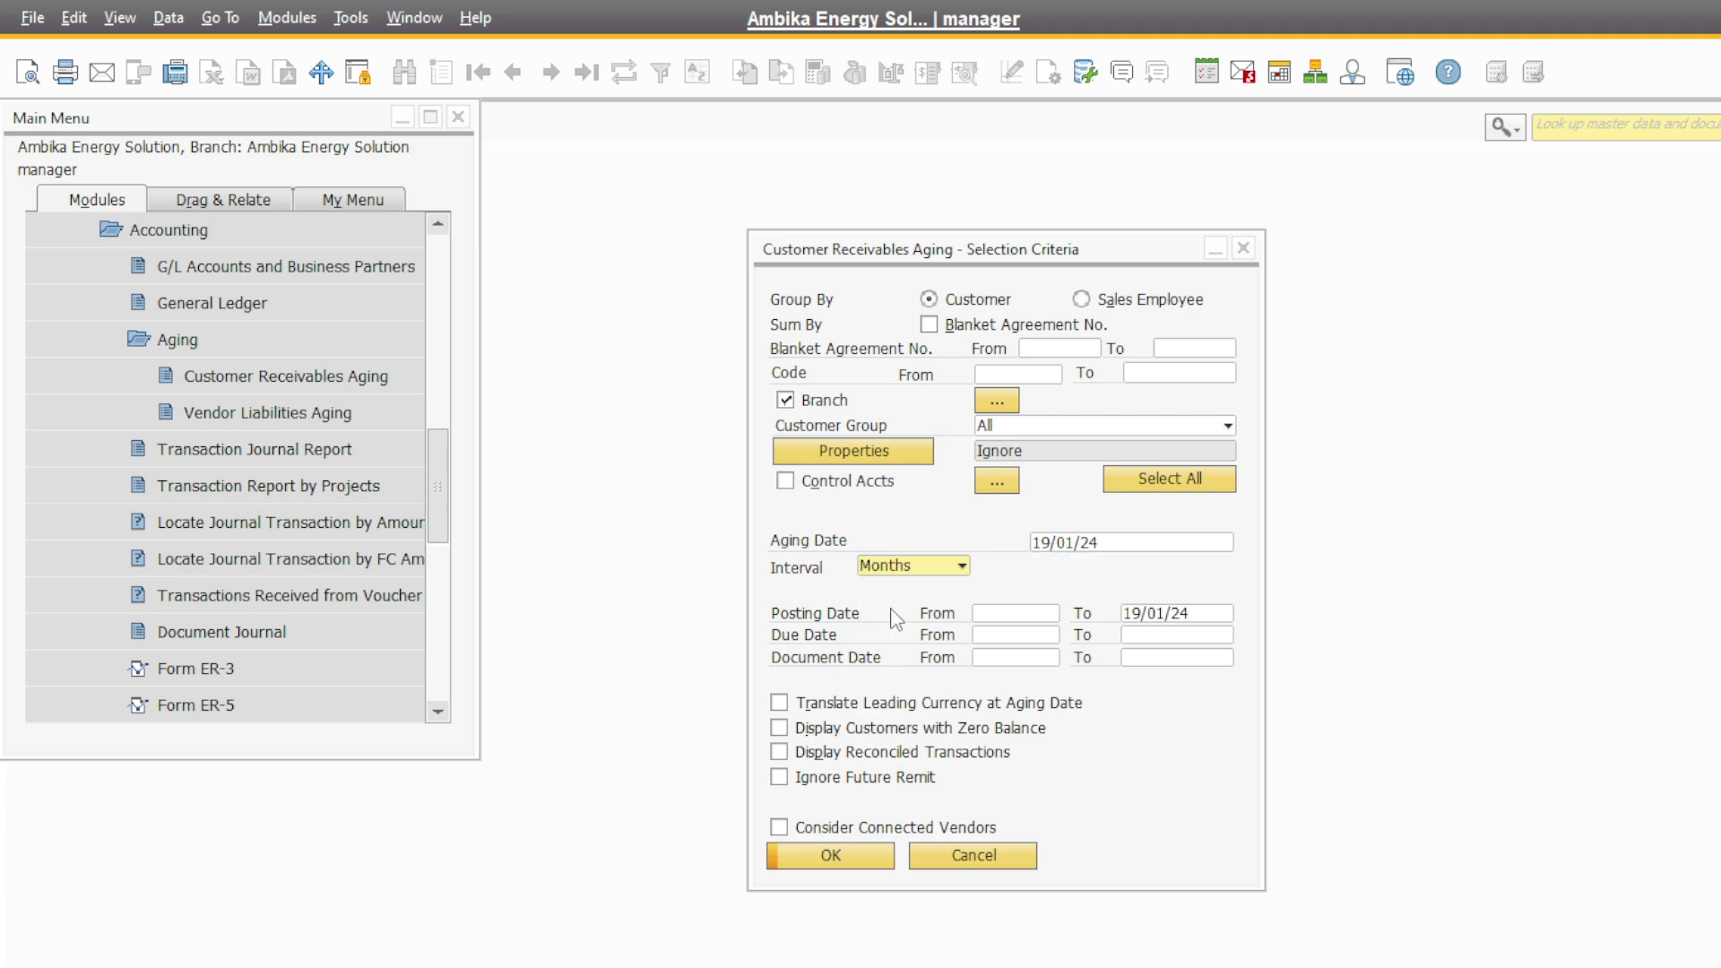
left_click(833, 853)
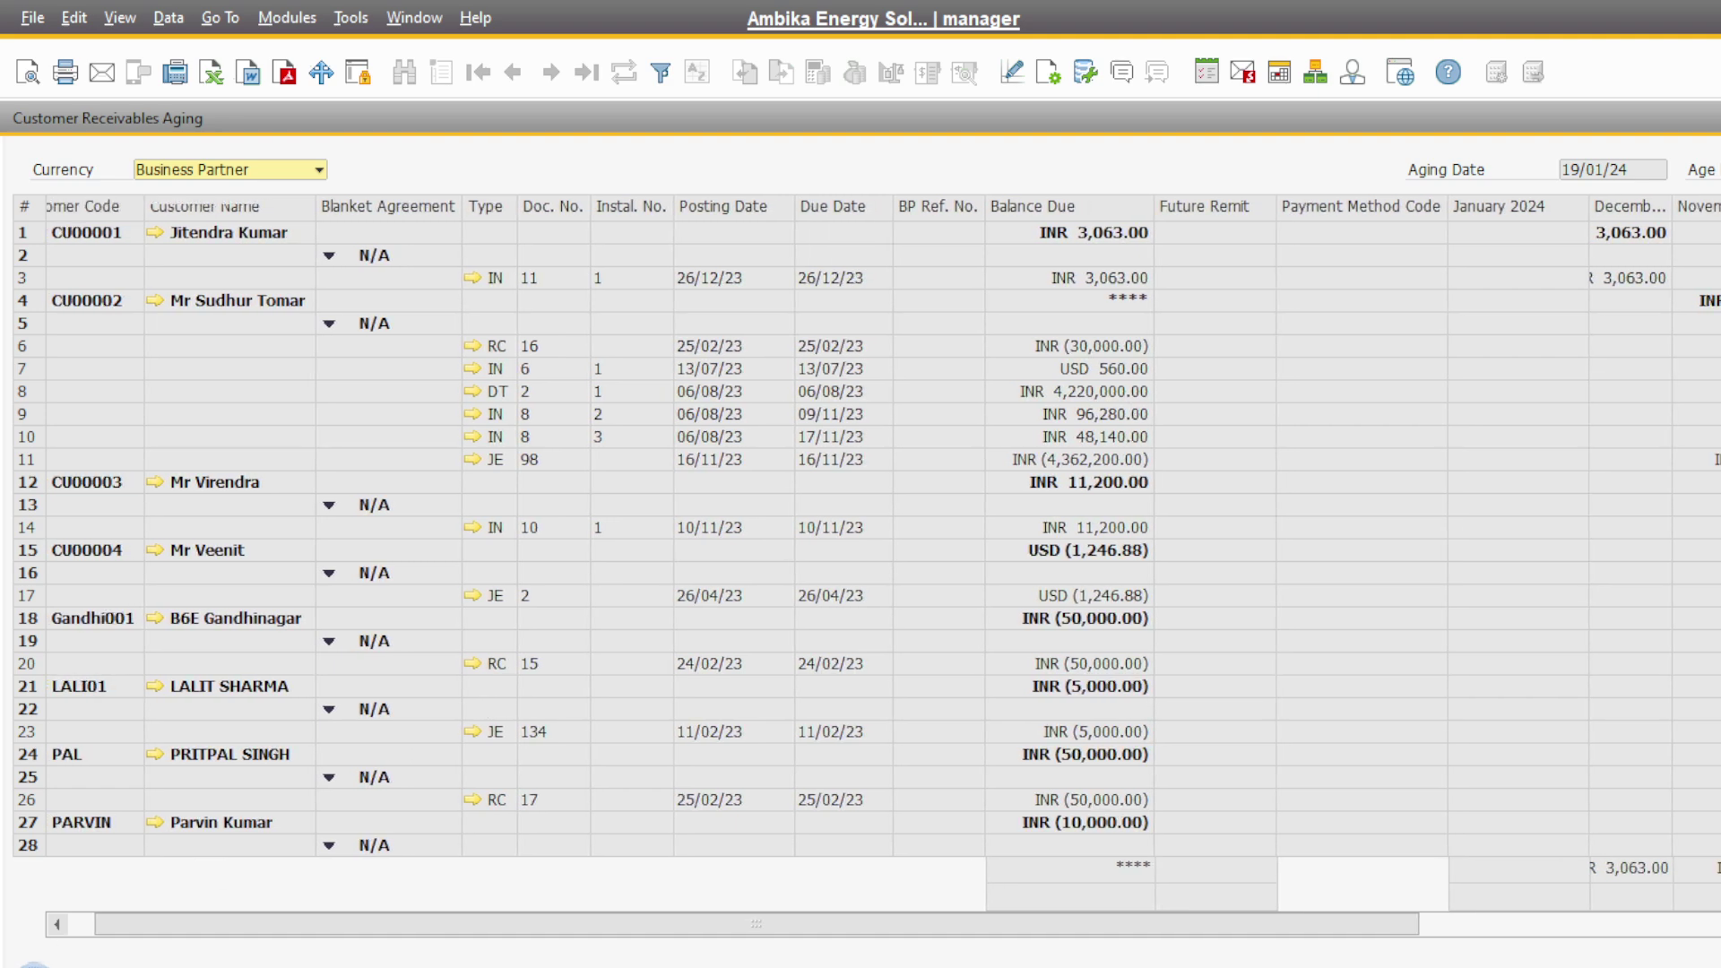
key("Escape")
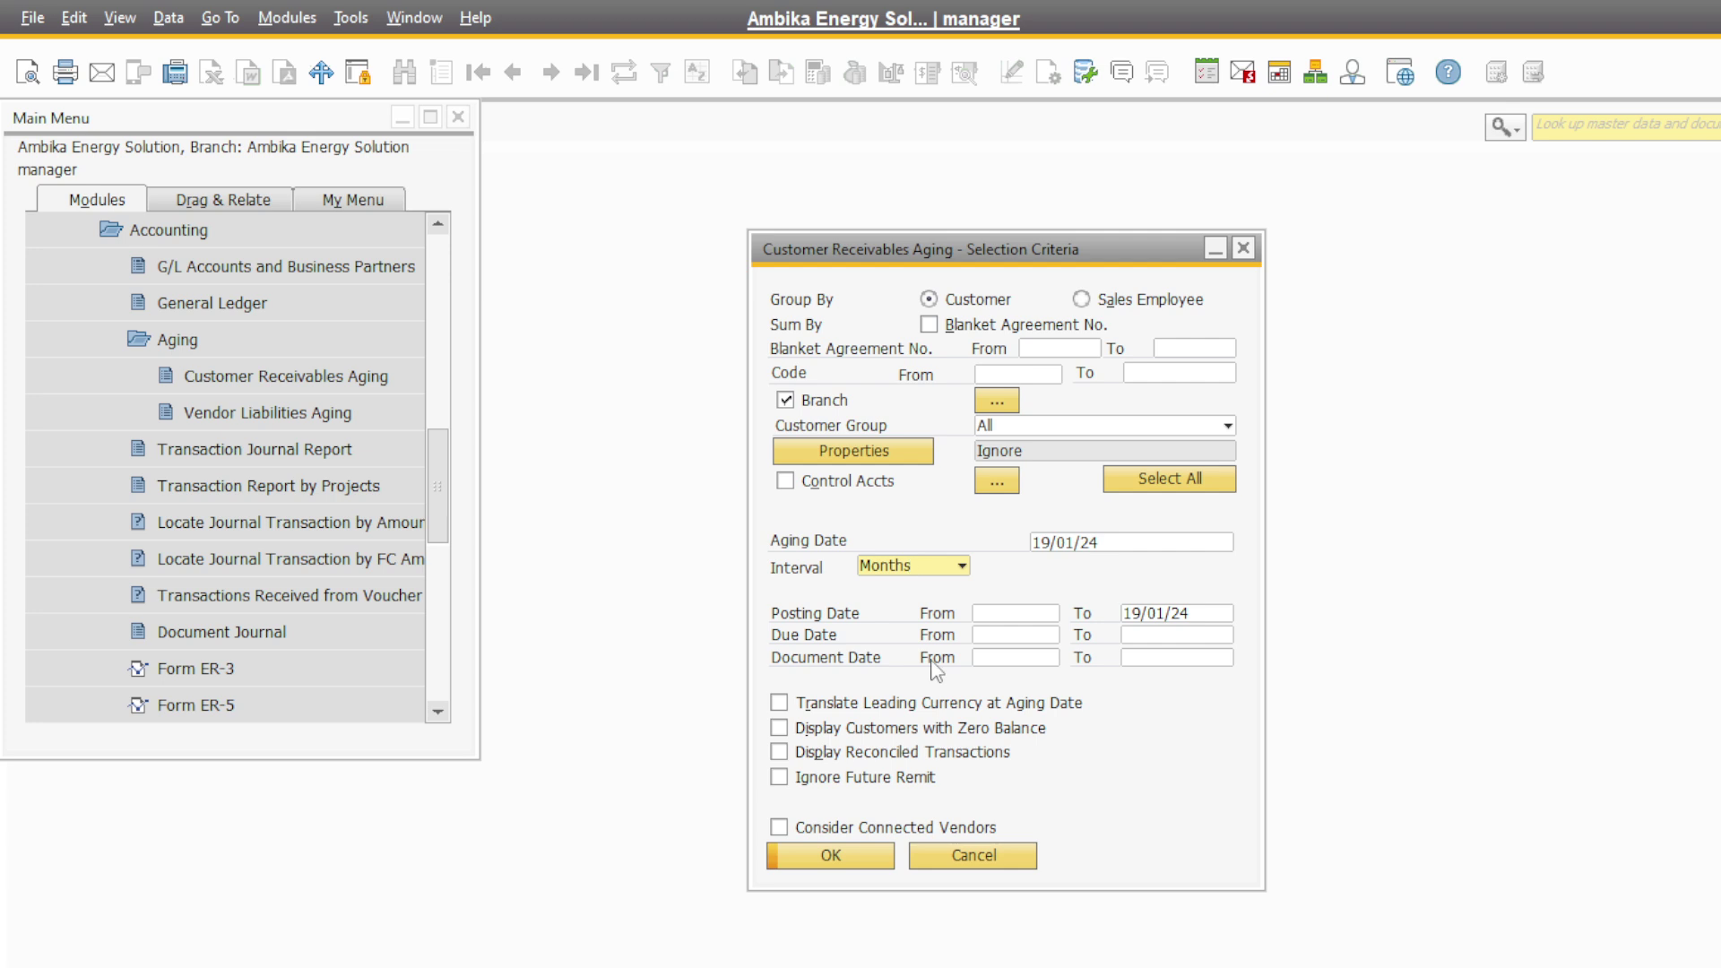
left_click(973, 856)
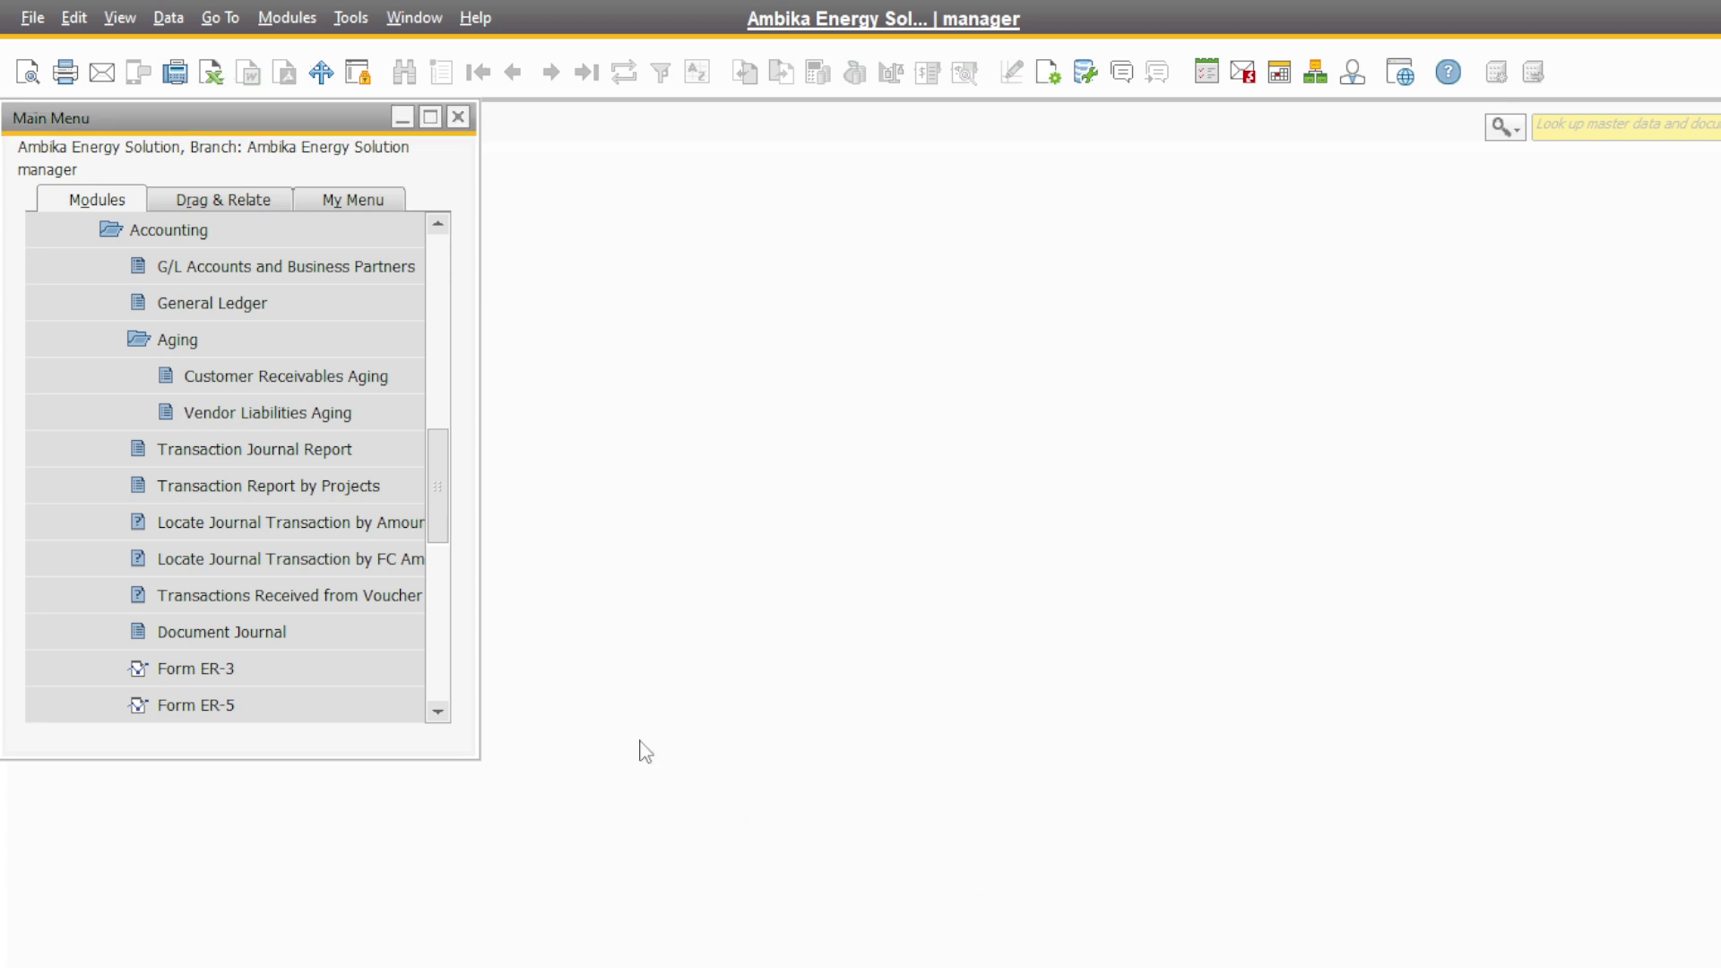
Step: Run Vendor Liabilities Aging for the Ambika Energy Solution branch and maximize the report
left_click(303, 416)
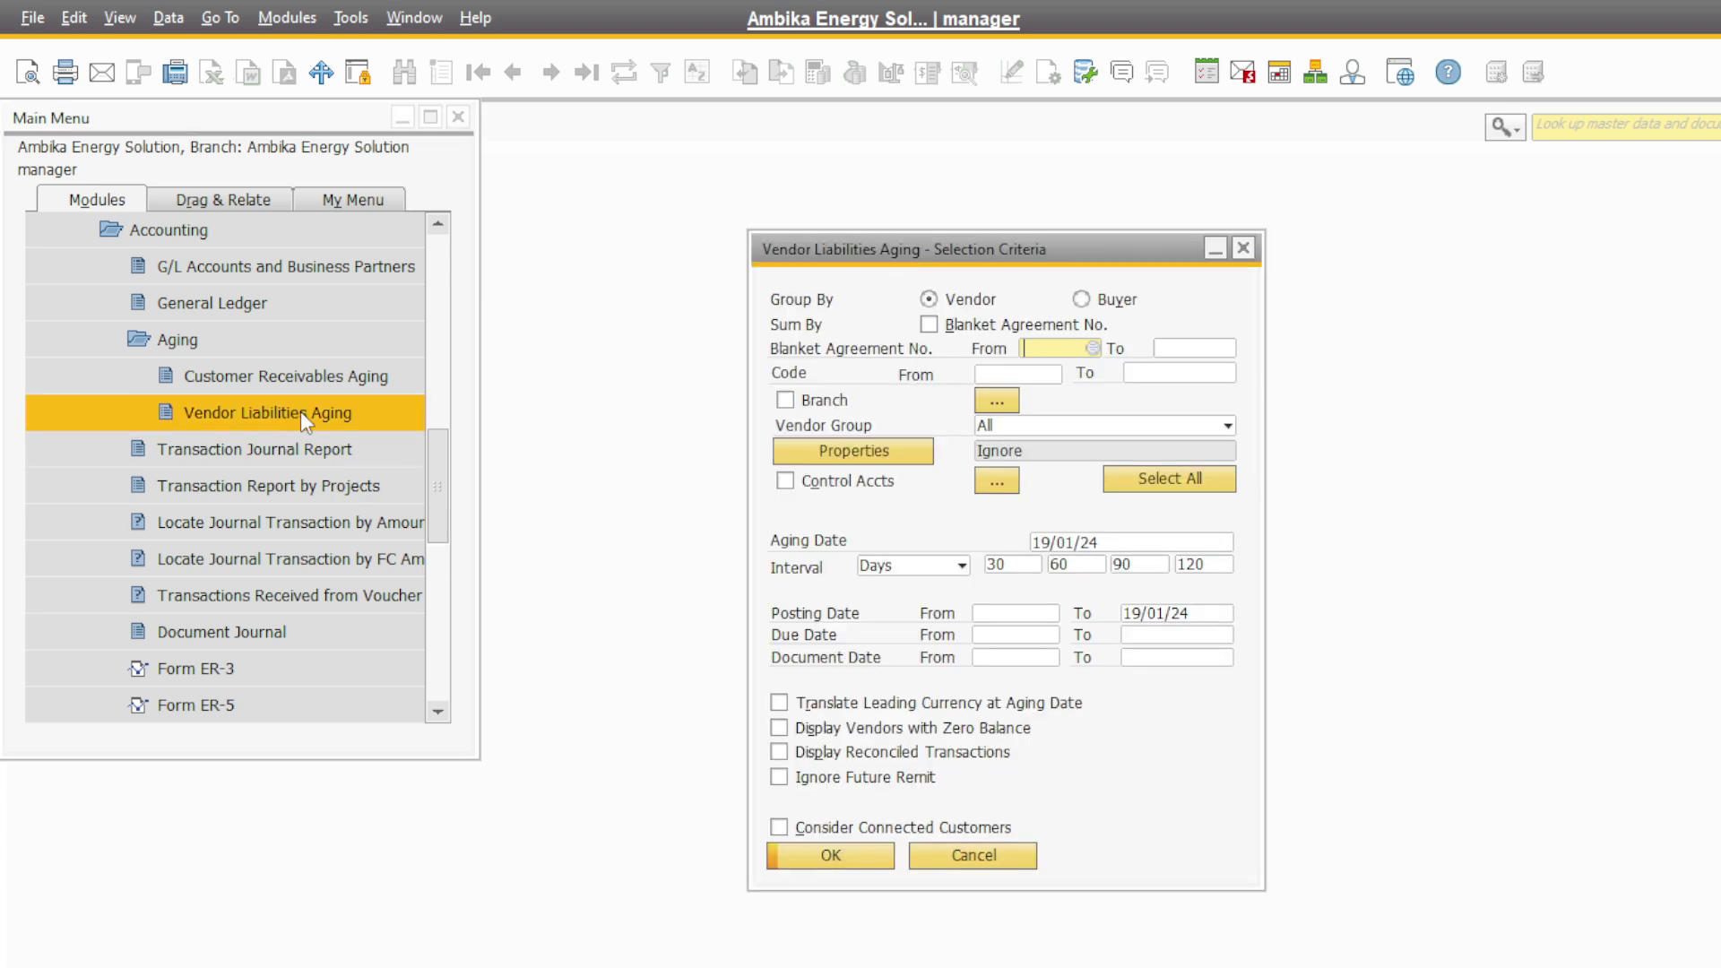
left_click(996, 399)
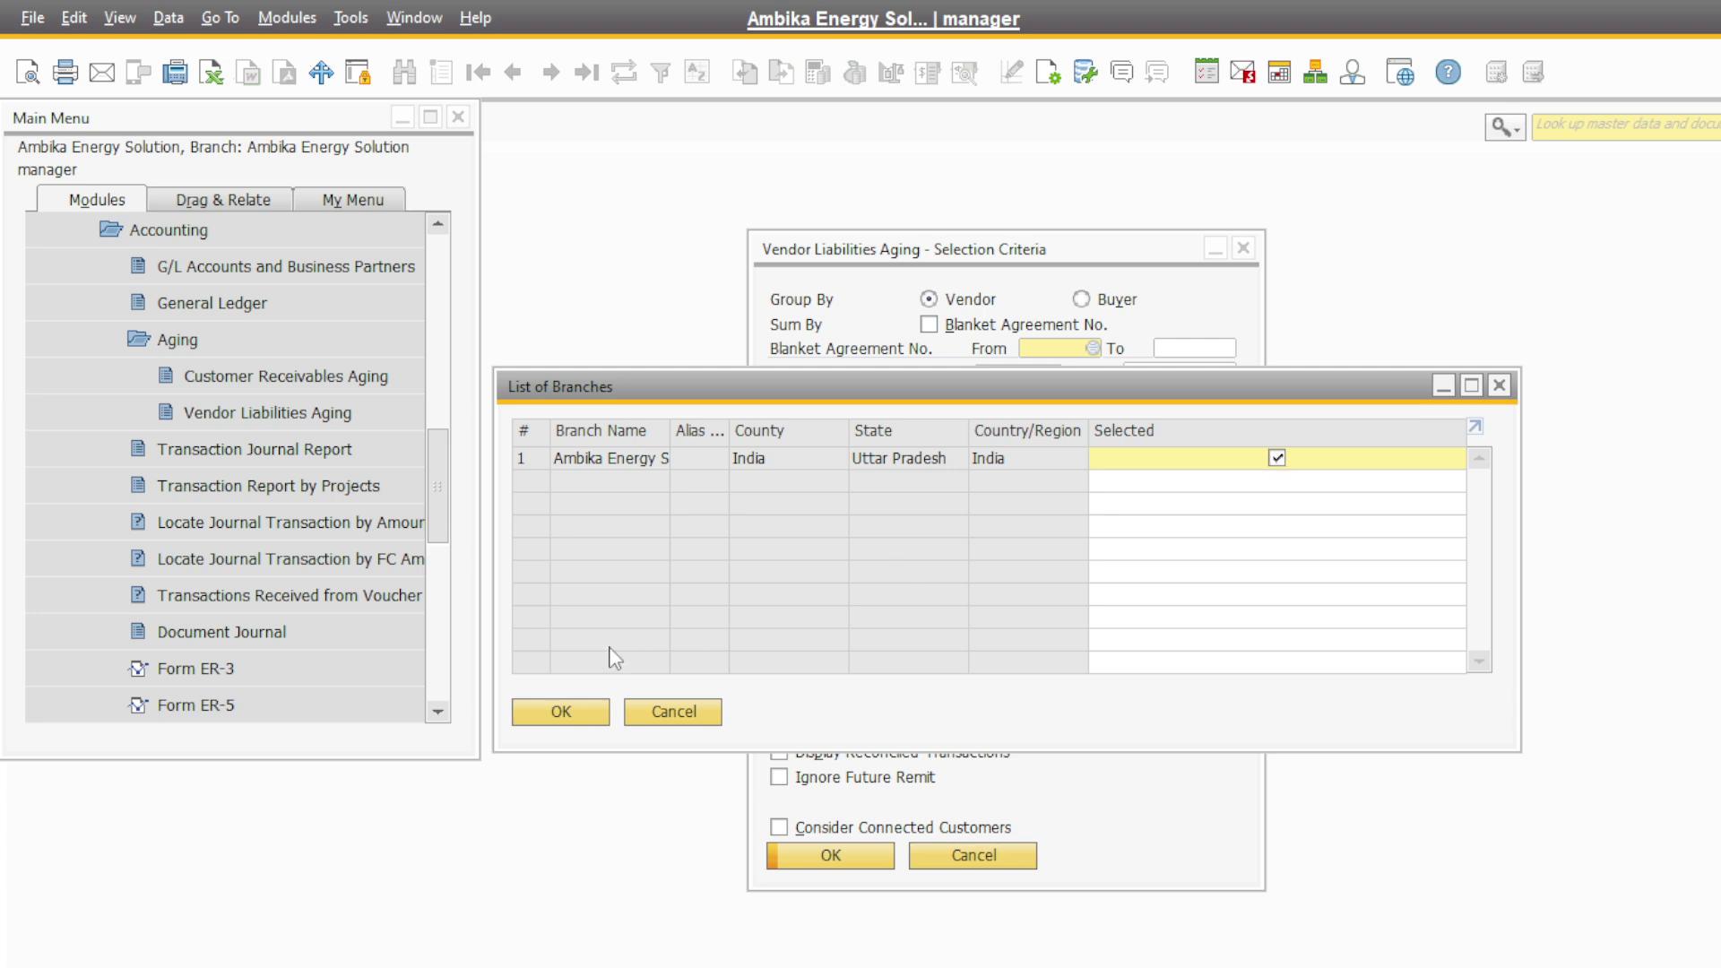
left_click(562, 712)
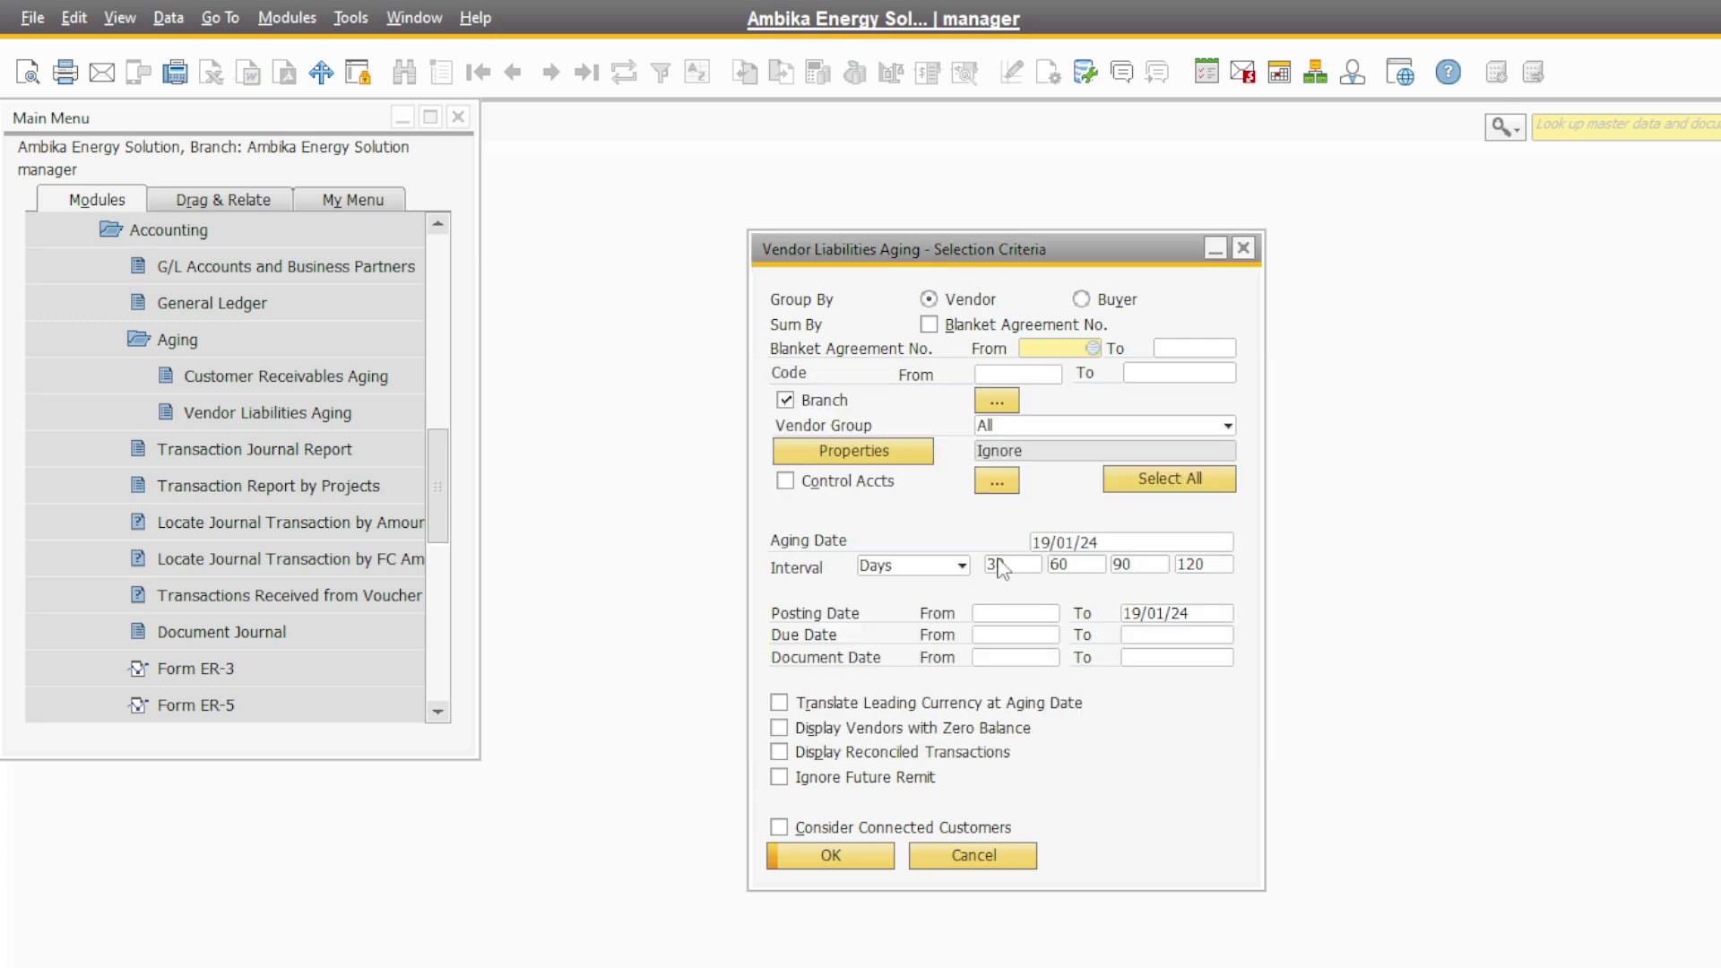
left_click(830, 856)
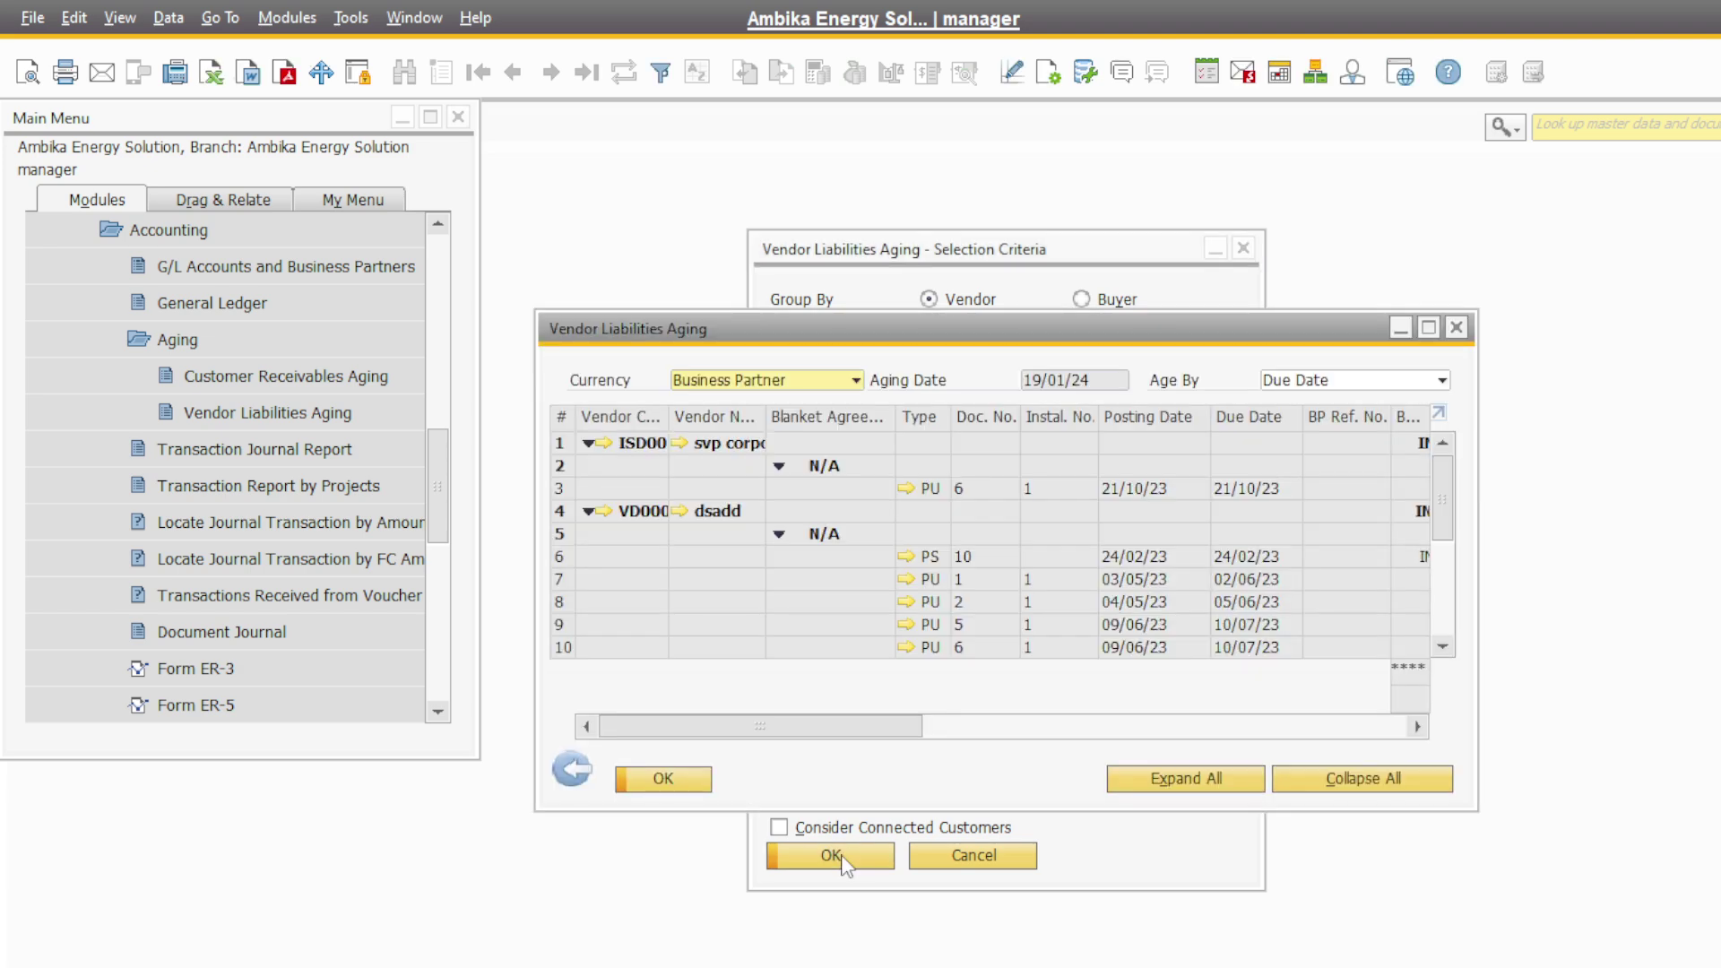
left_click(1429, 329)
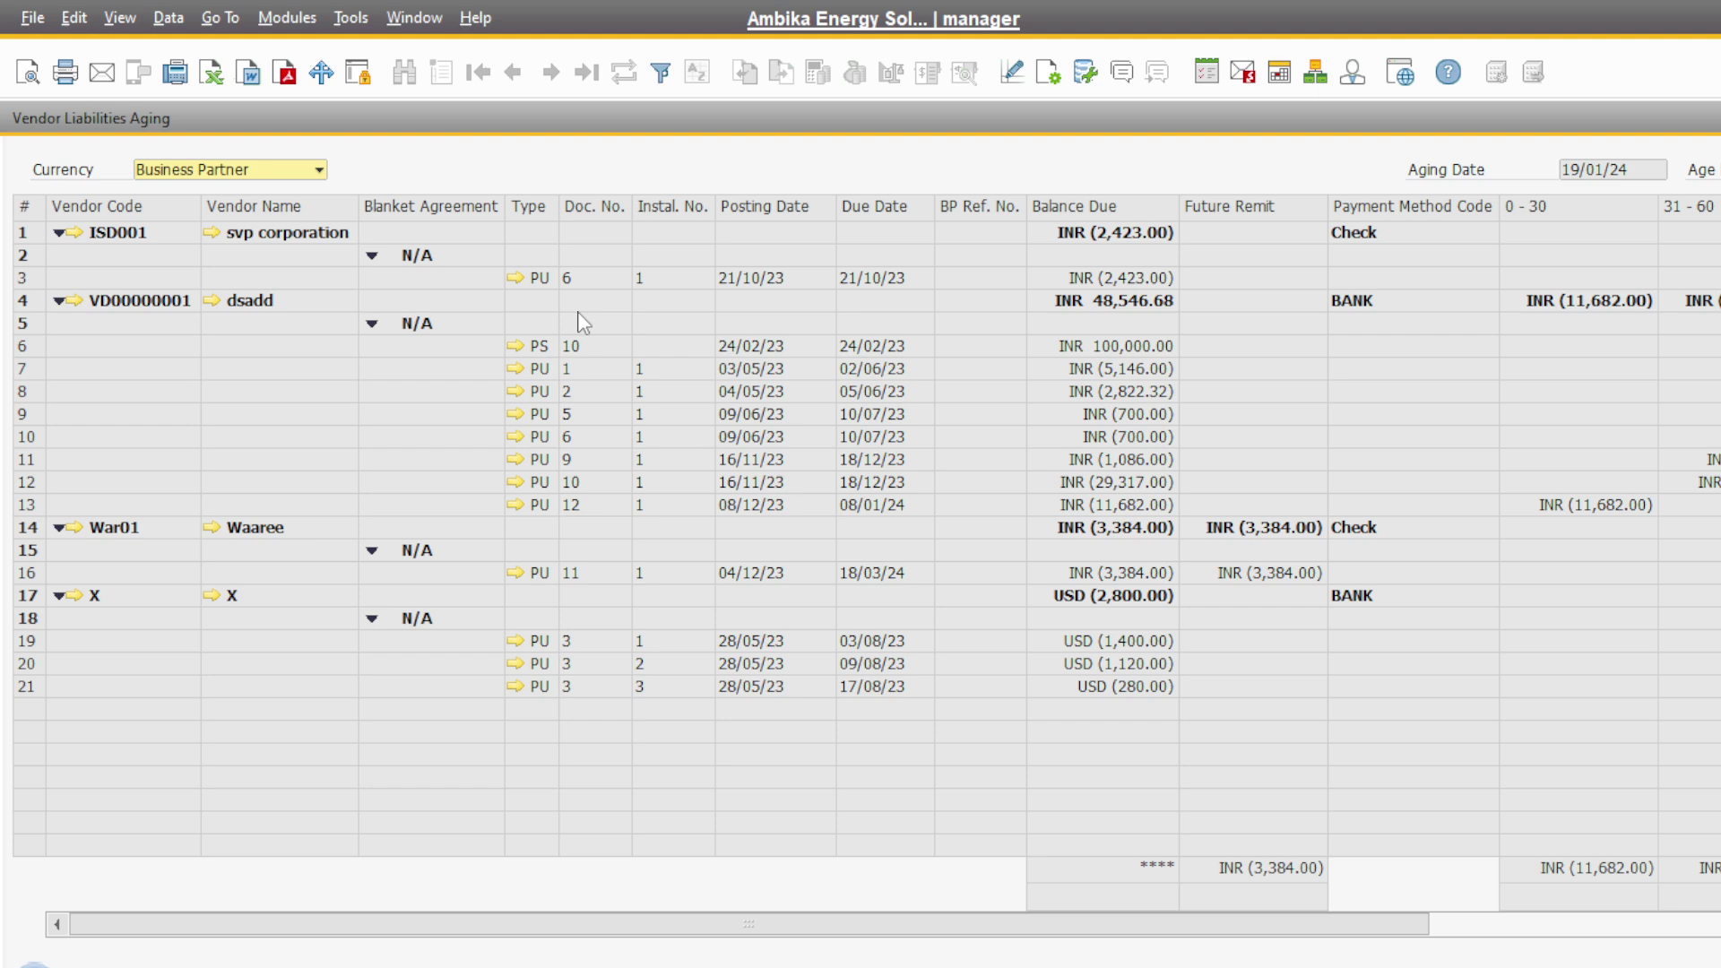
left_click(518, 279)
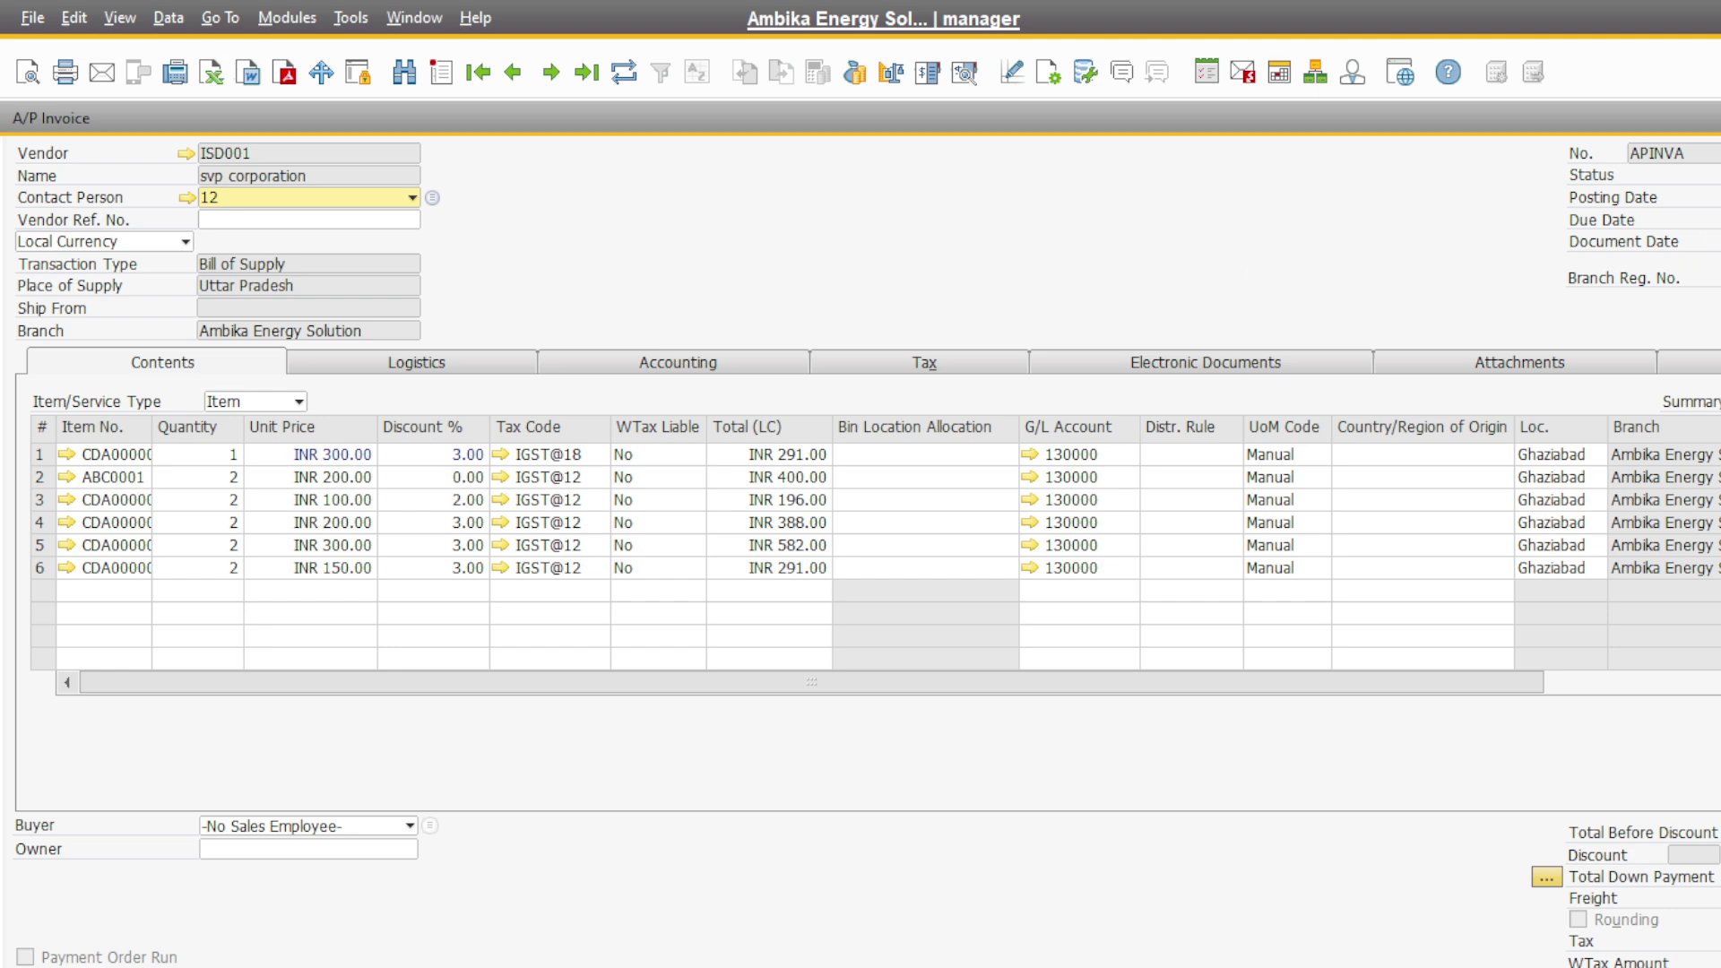
key("Escape")
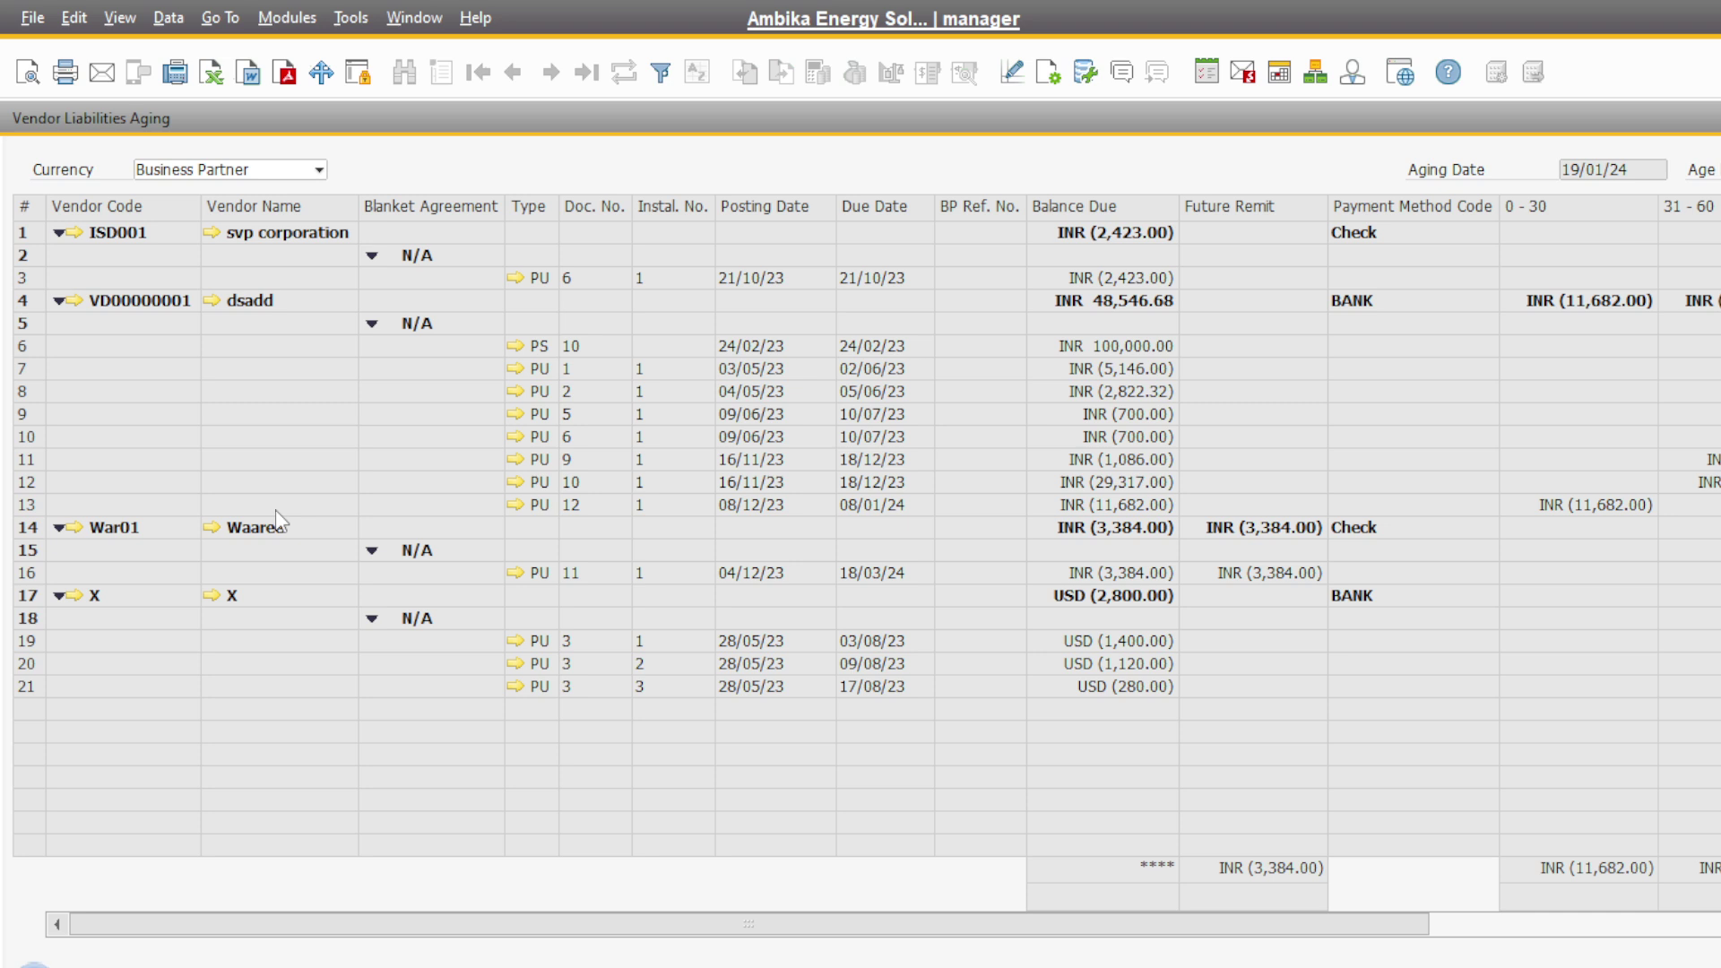
left_click(212, 233)
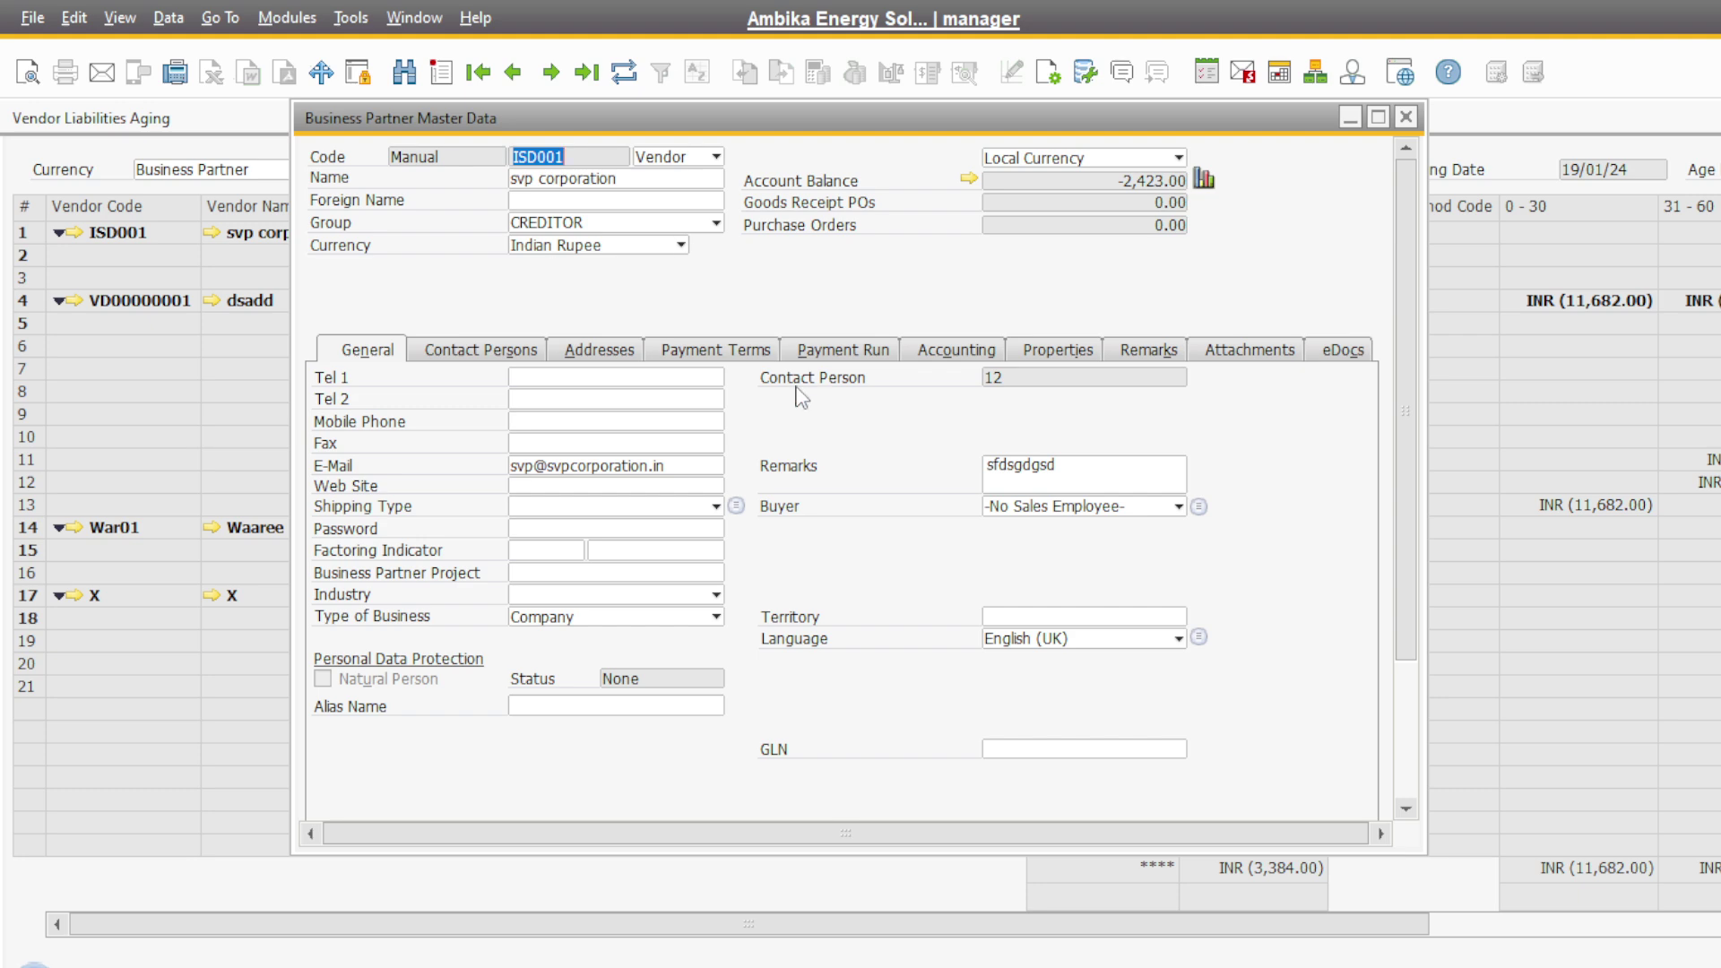
left_click(743, 356)
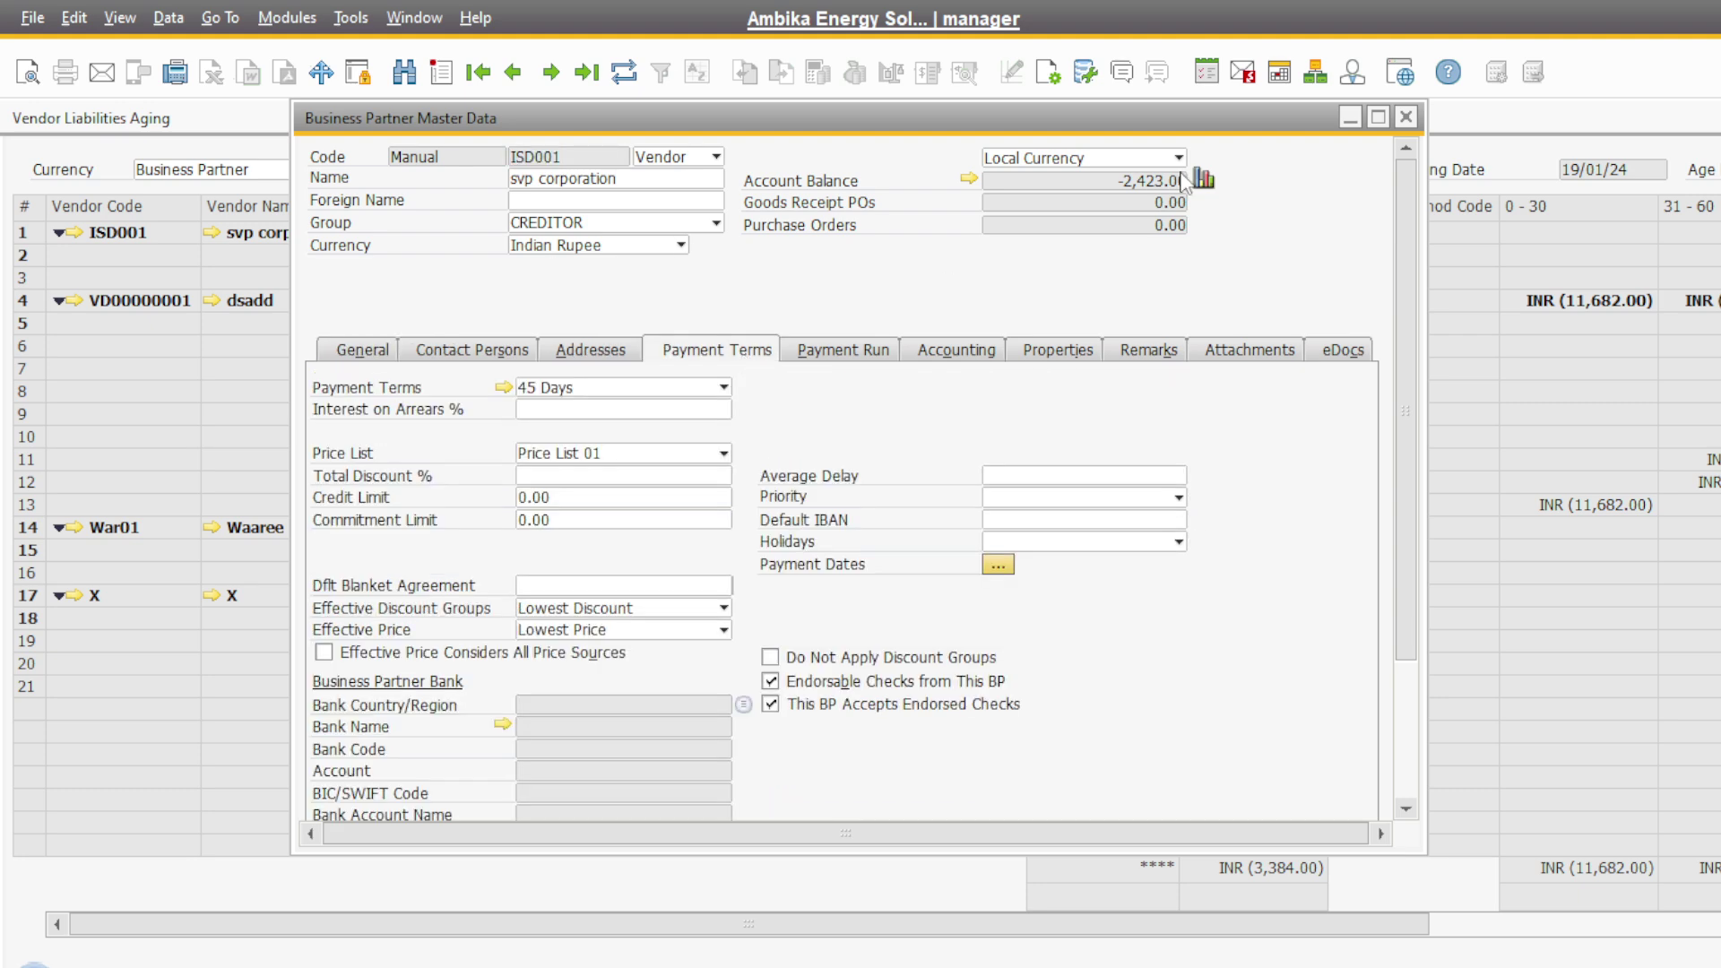
left_click(1407, 121)
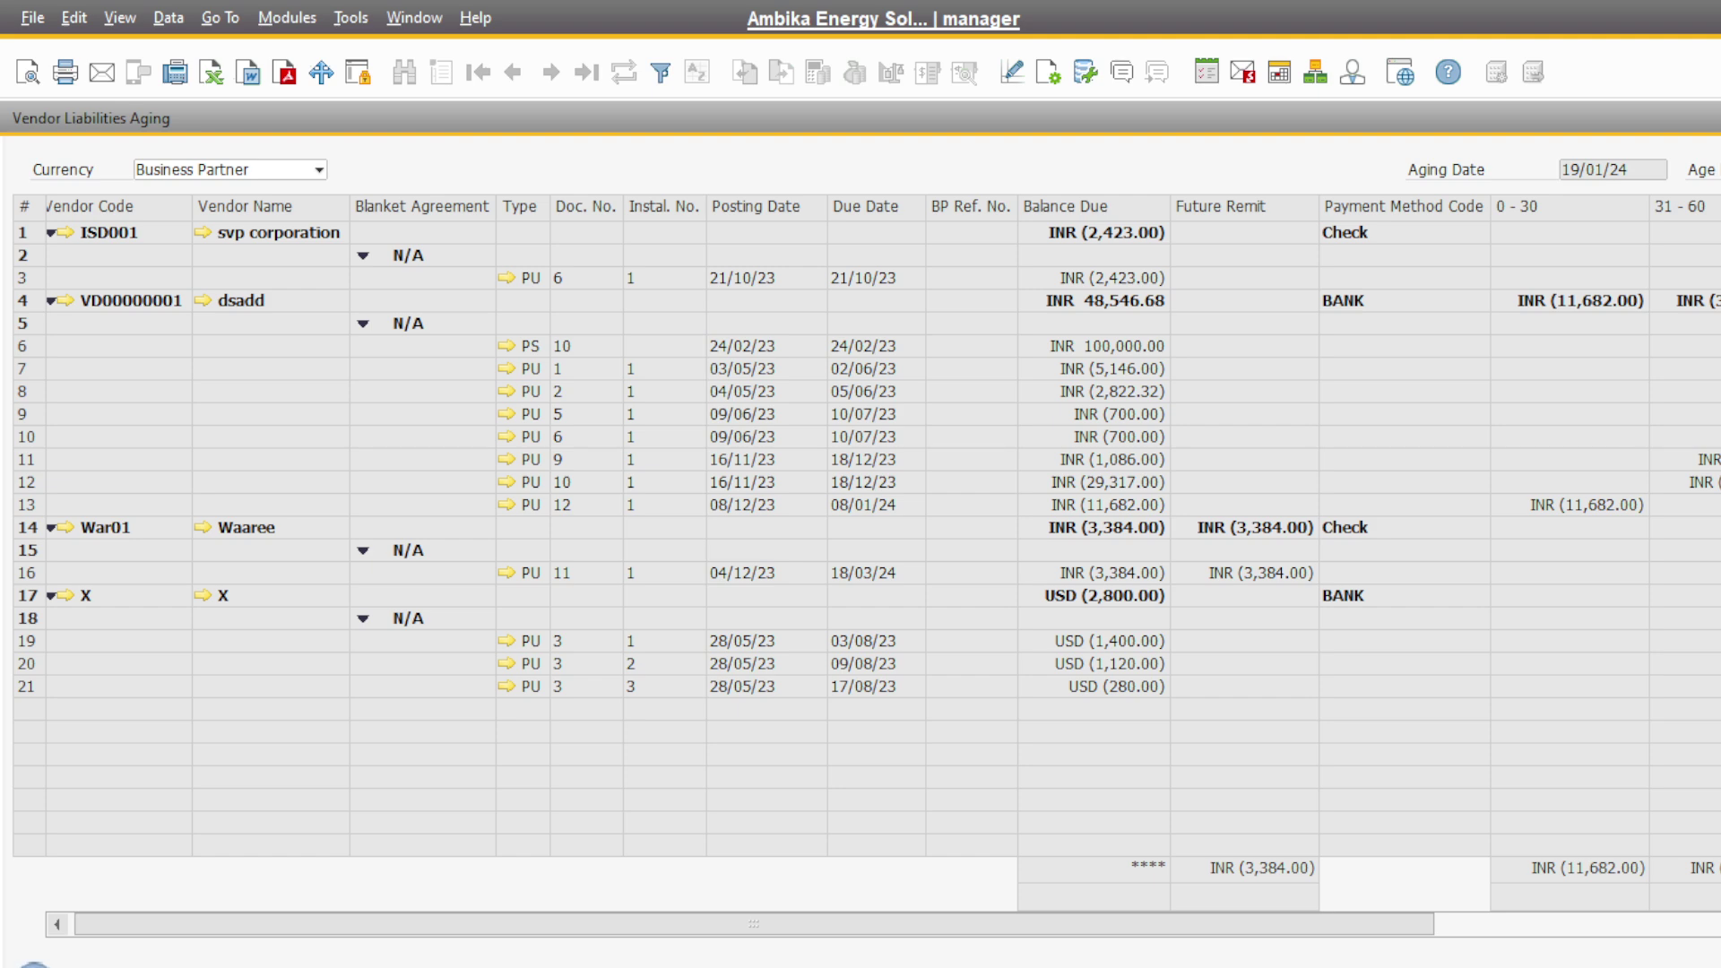
Step: Close the Vendor Liabilities Aging report and its Selection Criteria window, then collapse the Aging folder
key("Escape")
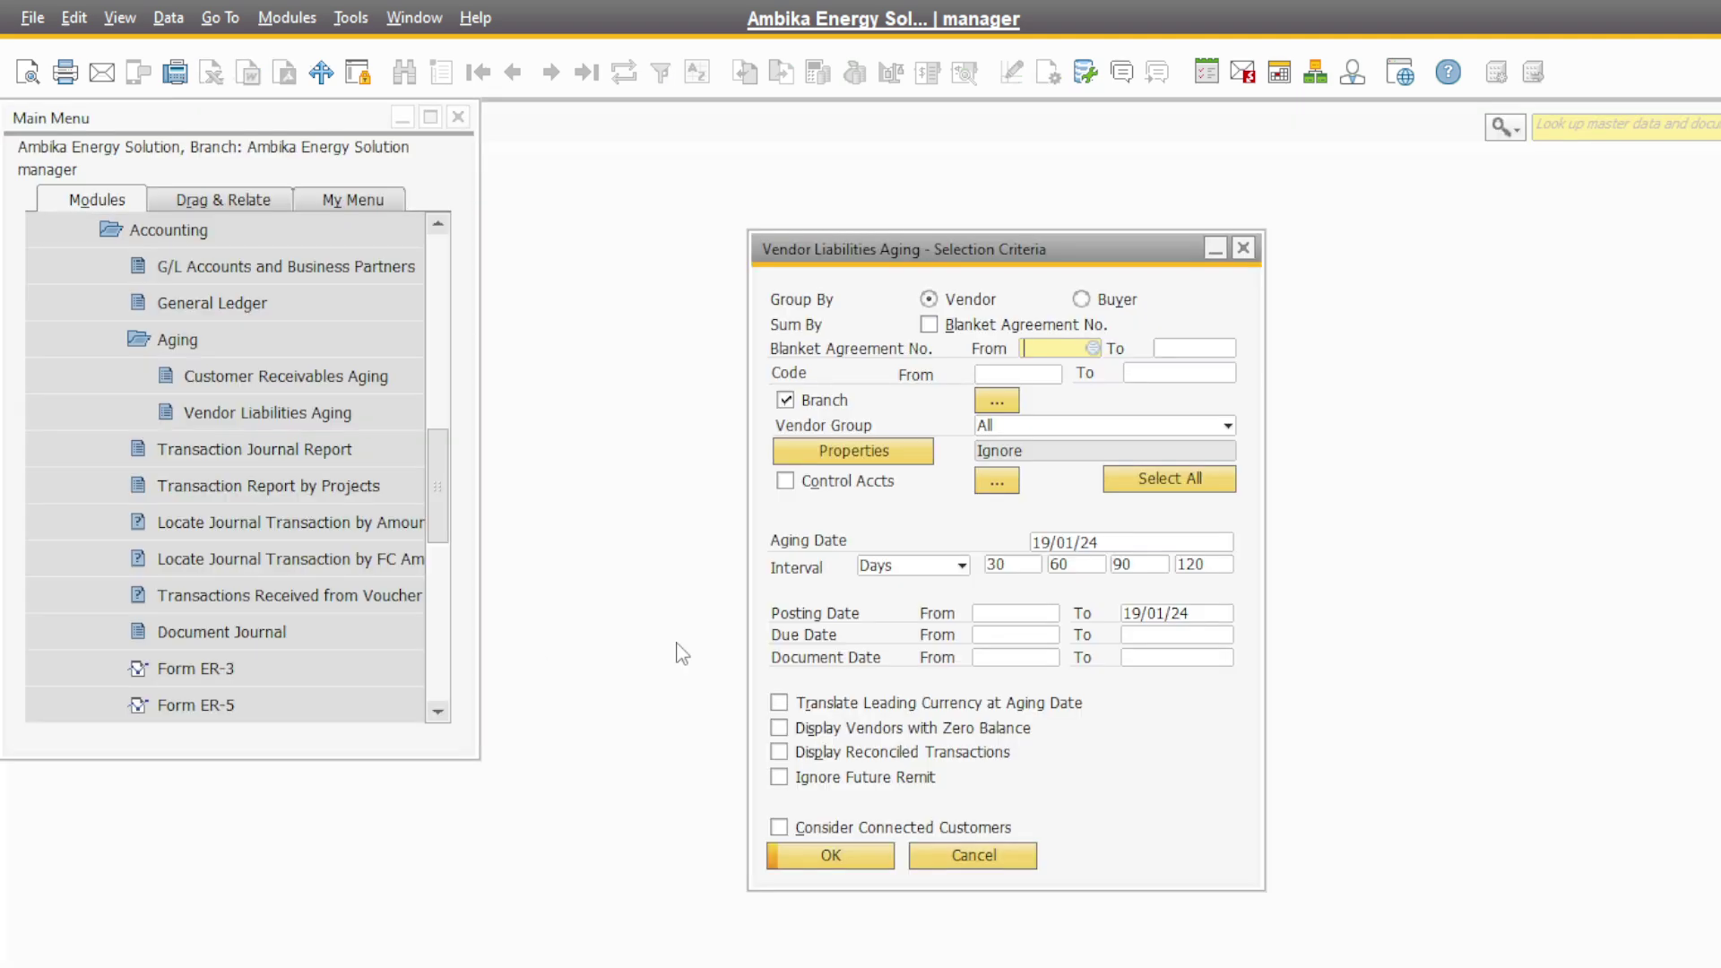
left_click(1243, 249)
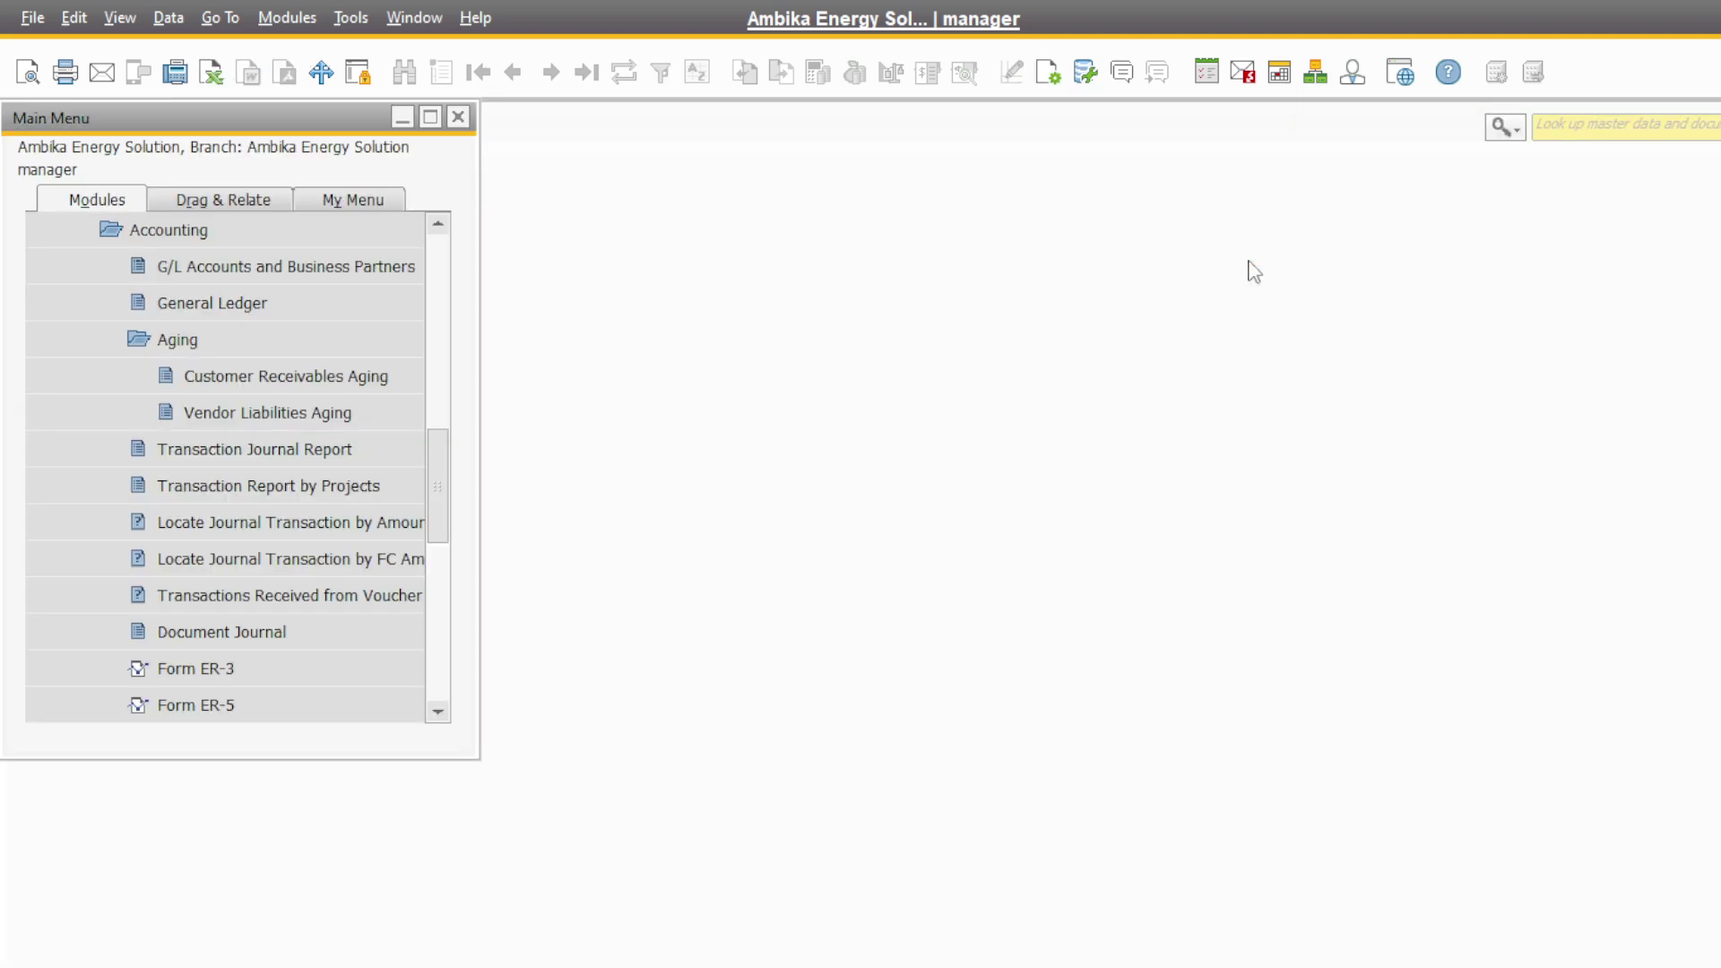
left_click(138, 343)
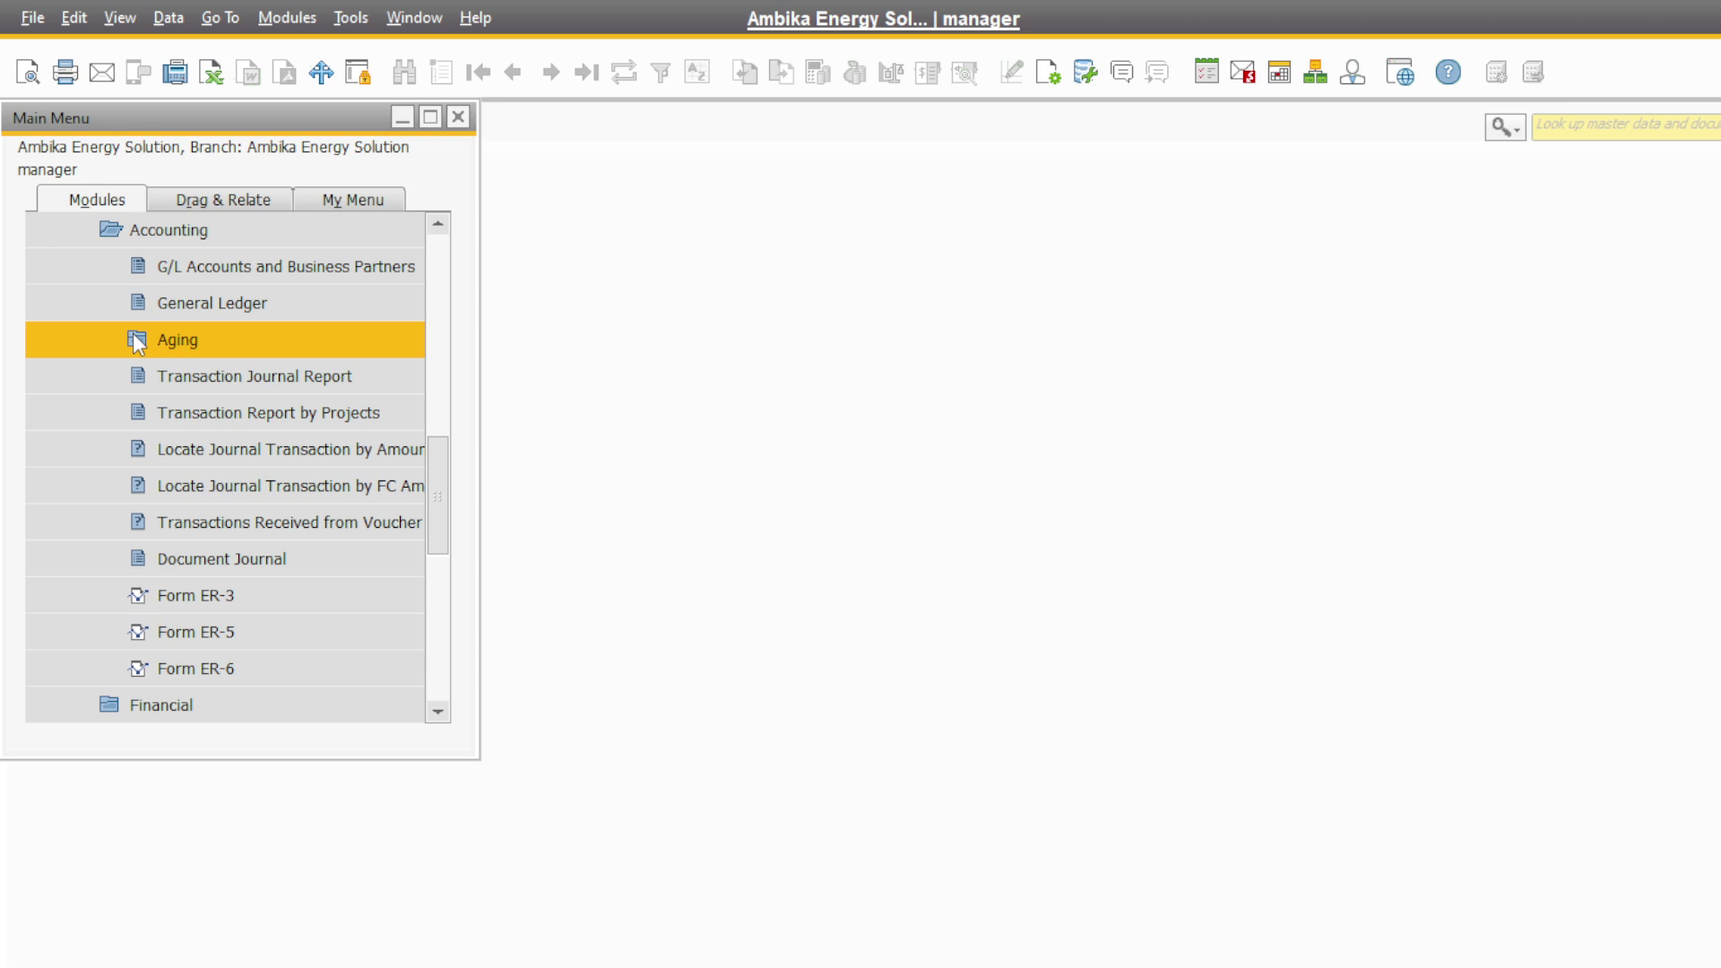